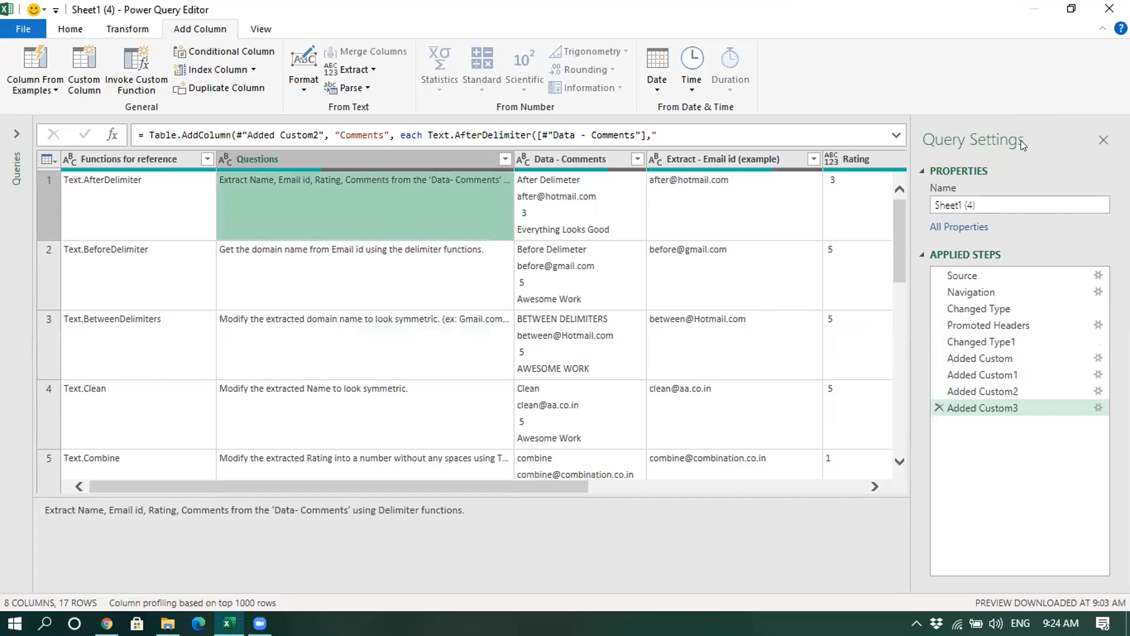
- Narrow the Query Settings pane and reduce the height of the cell preview so more of the table is shown
drag(907, 287, 979, 293)
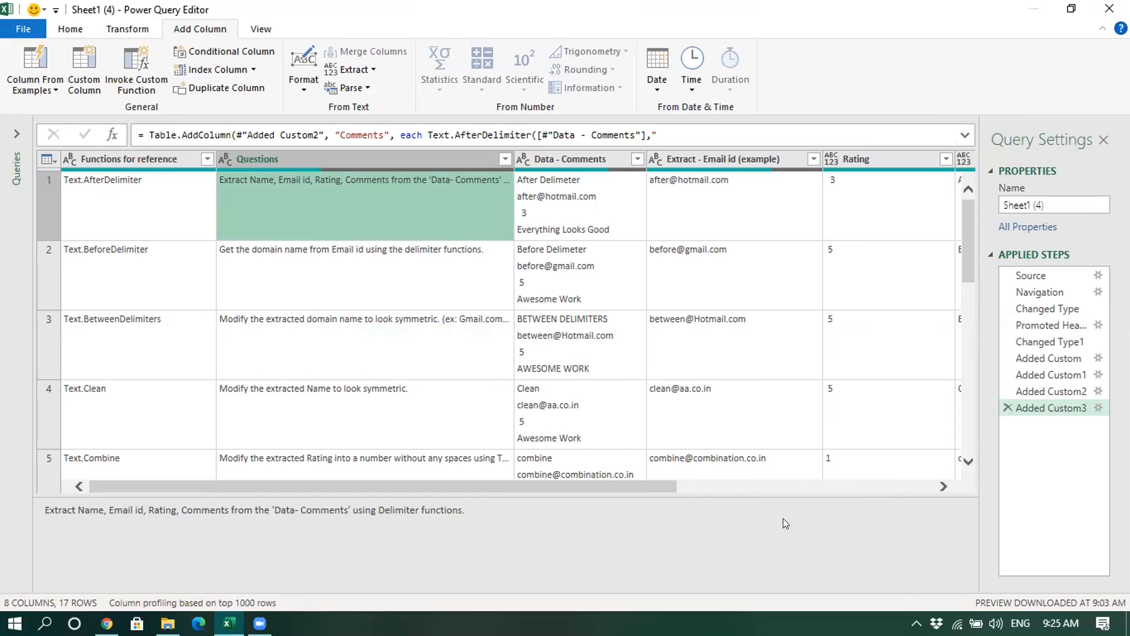
drag(772, 522, 771, 561)
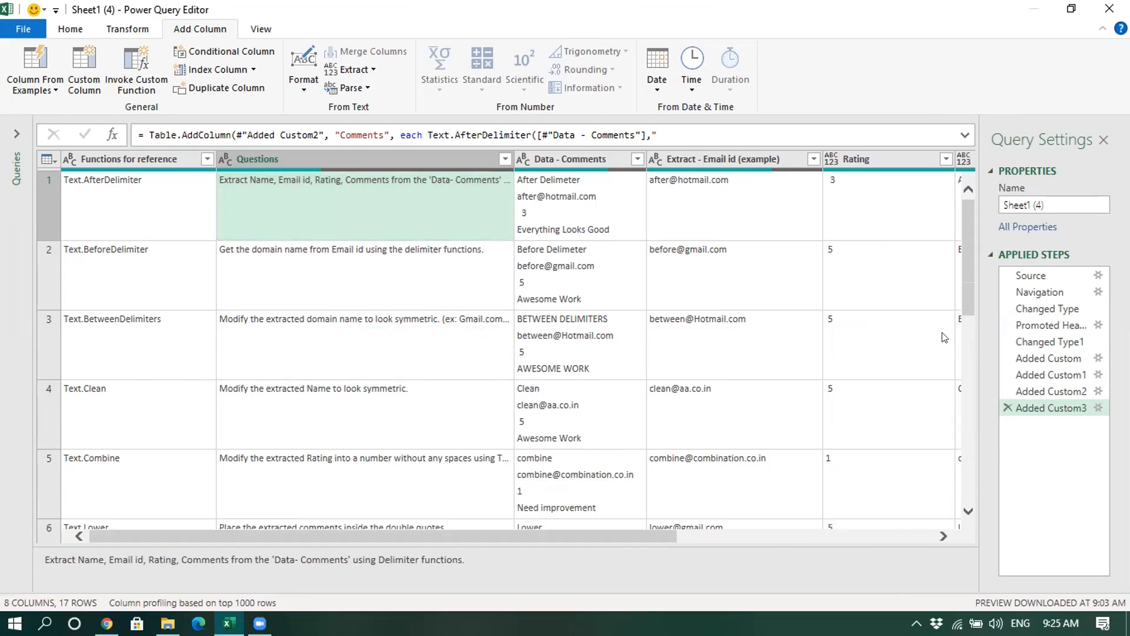
drag(976, 336, 960, 340)
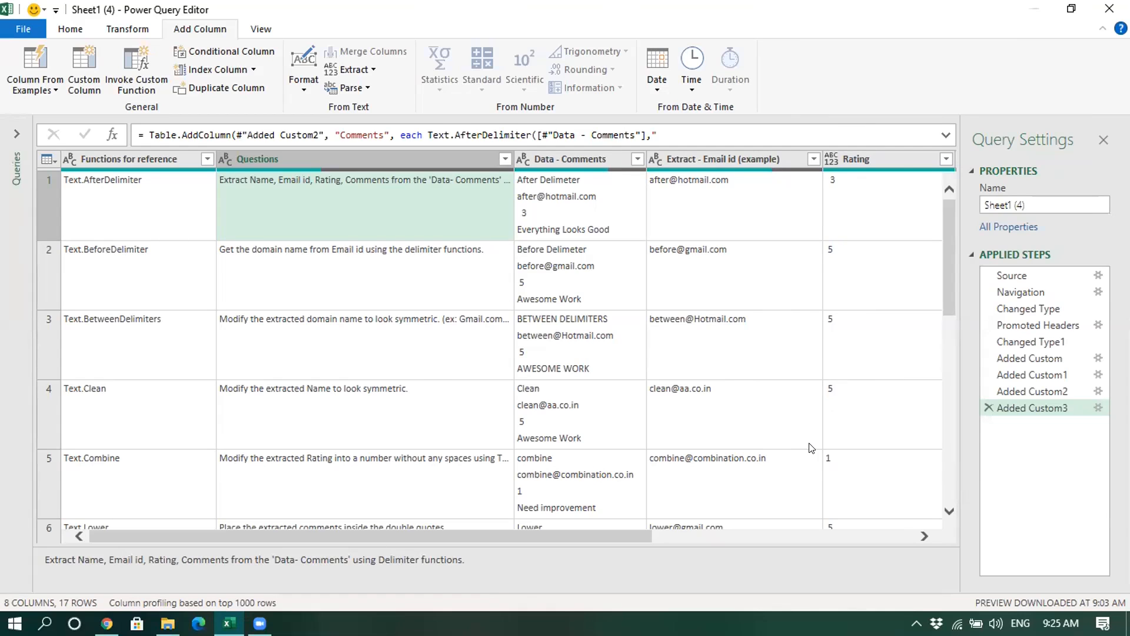
- Select the Data - Comments column and view the Rating, Name, Email and Comments columns extracted from it
drag(598, 536, 593, 537)
drag(587, 535, 542, 538)
click(566, 160)
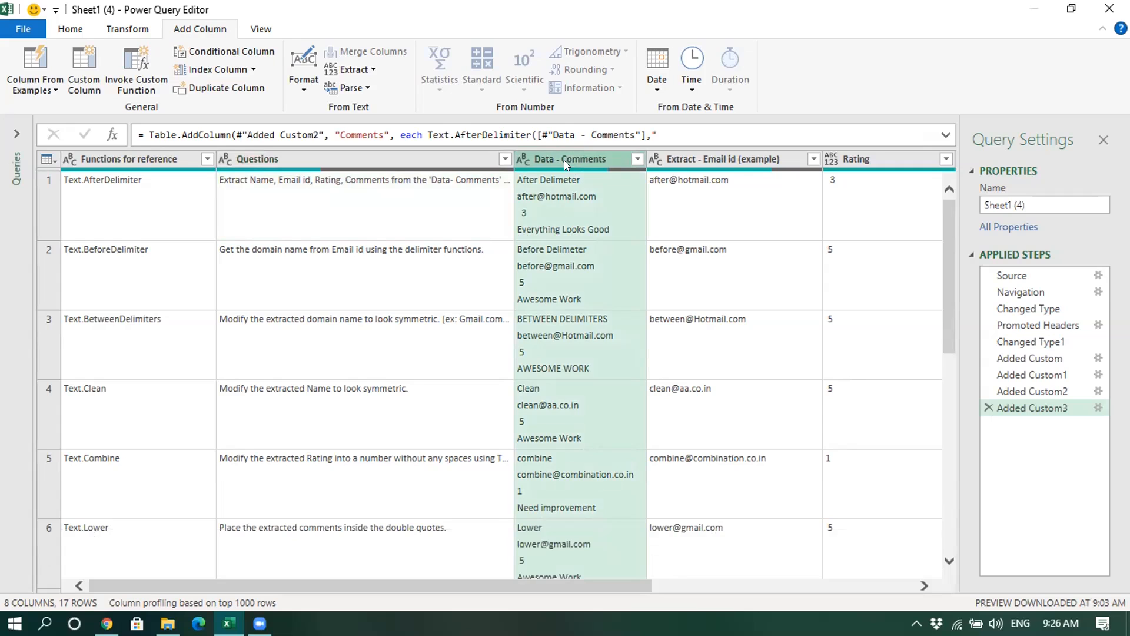
drag(509, 584, 770, 601)
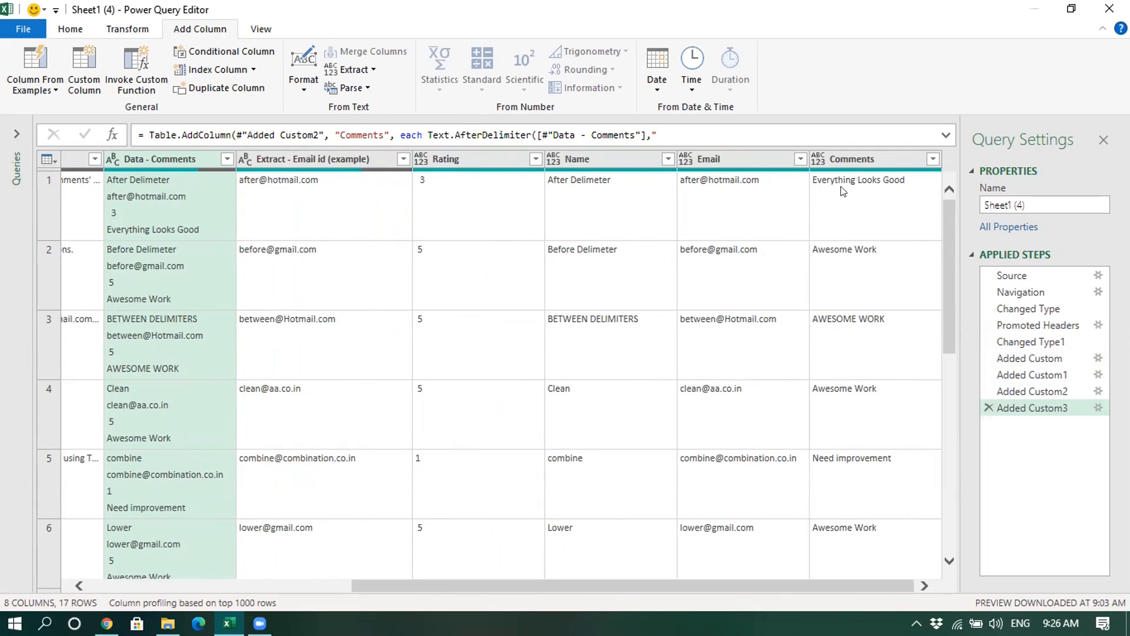
- Open the Added Custom step's settings and examine the column reference and both line-break delimiters in the Rating formula
click(1098, 359)
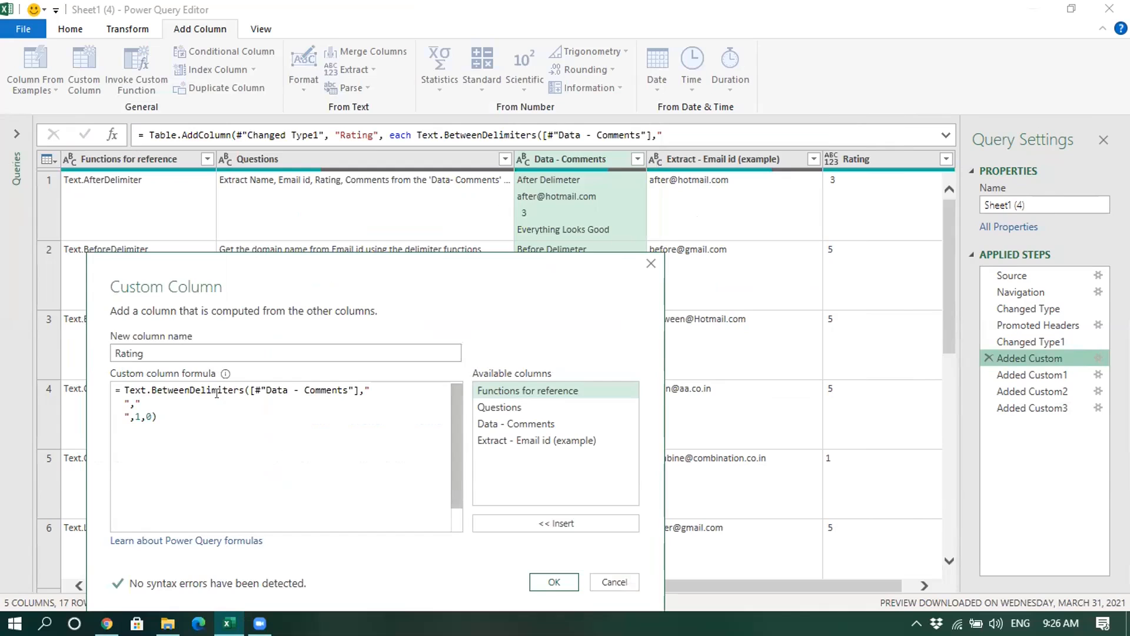
click(252, 391)
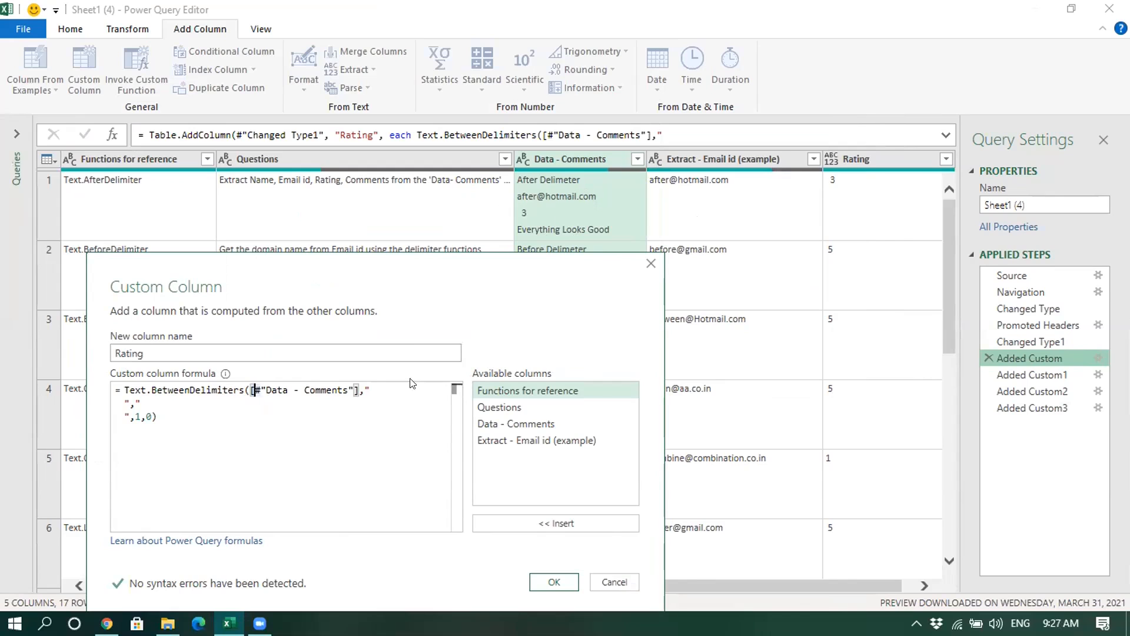
click(369, 390)
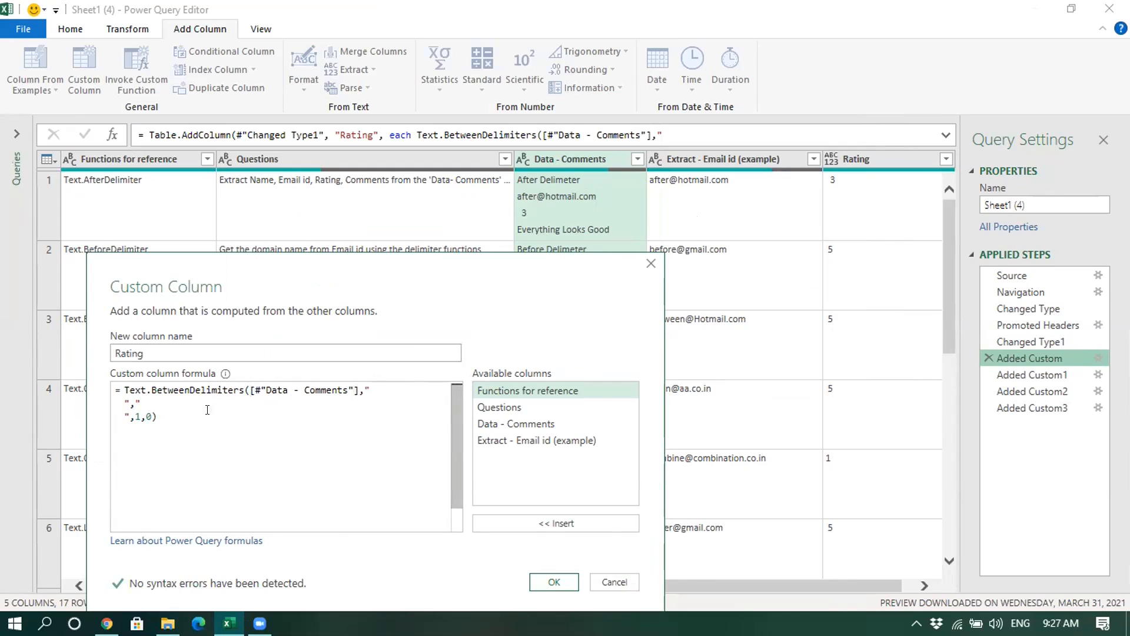
click(364, 386)
drag(363, 386, 127, 398)
click(129, 404)
click(141, 417)
drag(131, 410, 136, 411)
drag(354, 384, 139, 416)
drag(134, 403, 118, 415)
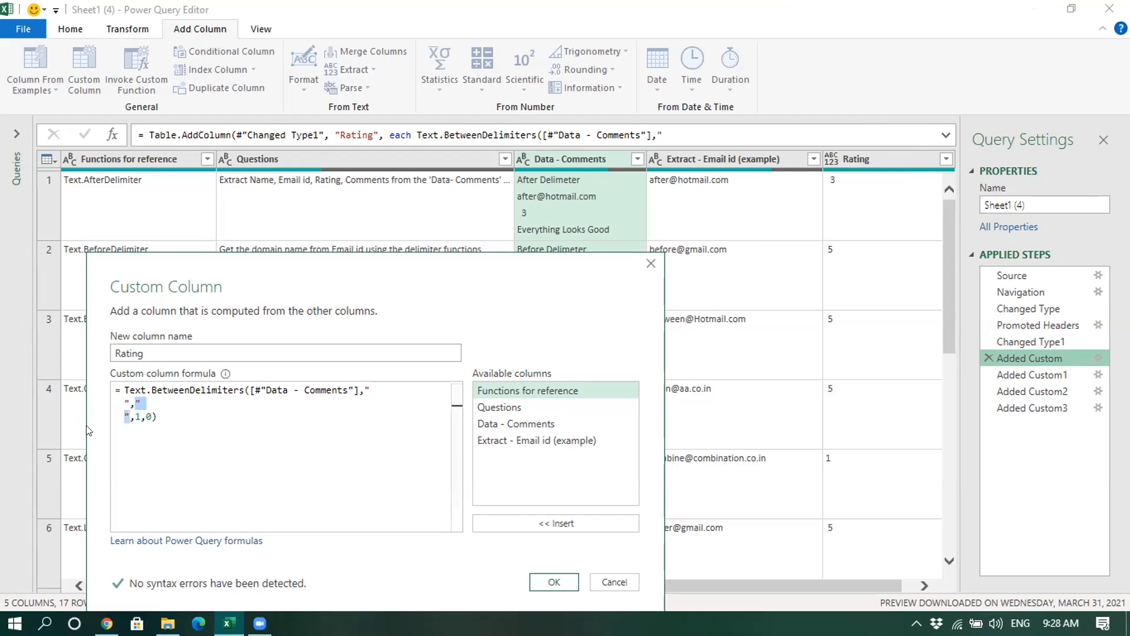
- Examine the closing index arguments and the whole Text.BetweenDelimiters formula for Rating, and close the Custom Column dialog
click(145, 412)
double_click(146, 412)
click(157, 416)
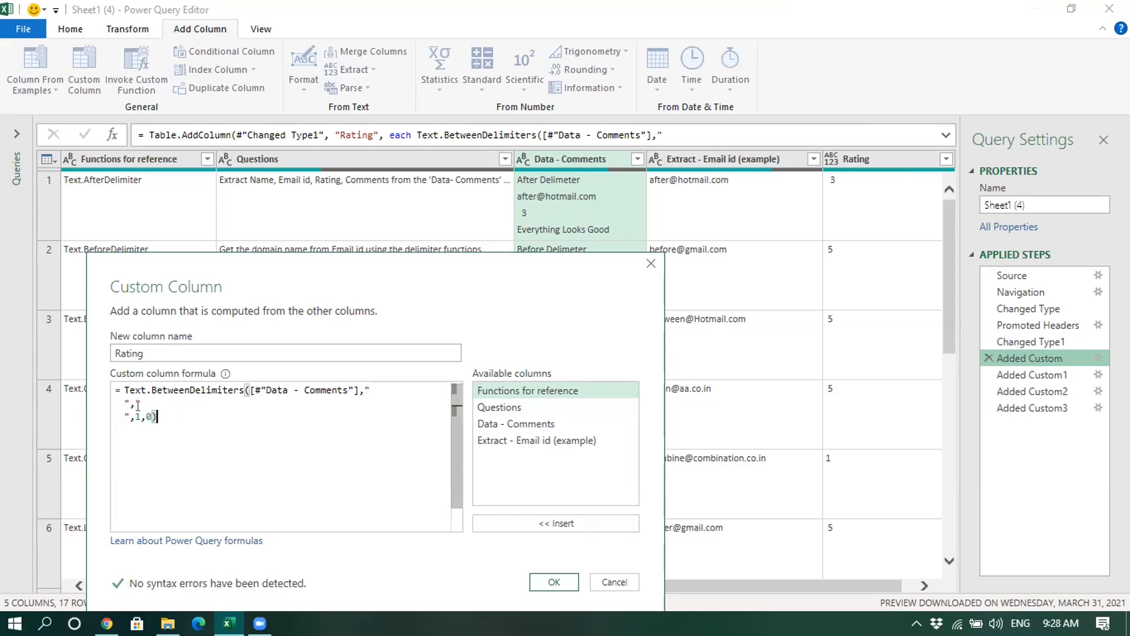
key(ctrl+a)
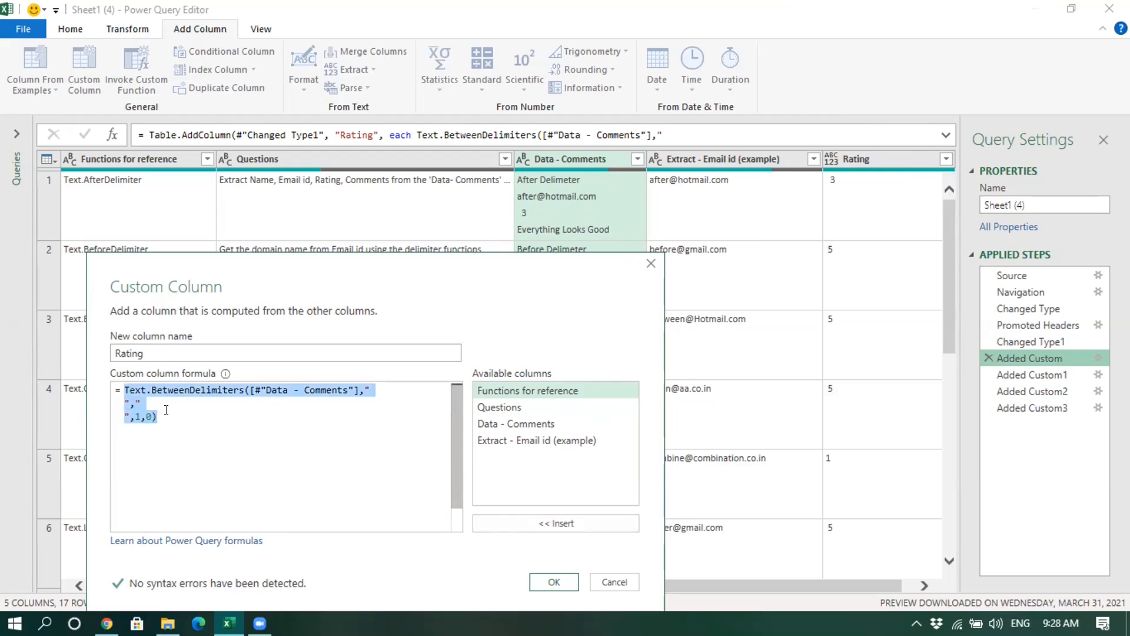
click(196, 416)
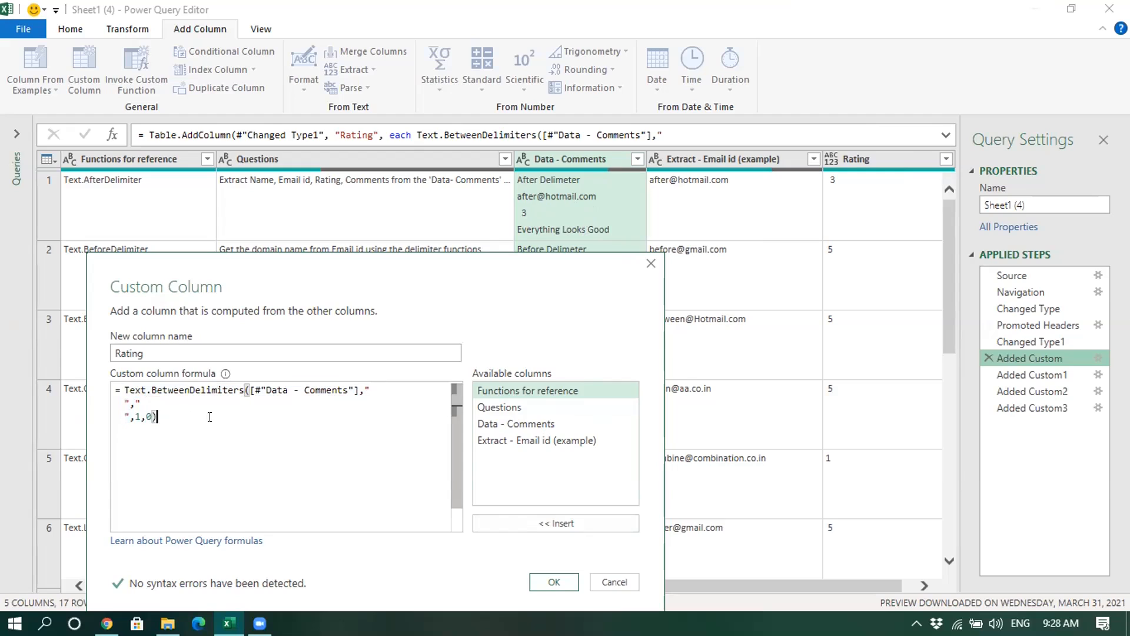
click(549, 581)
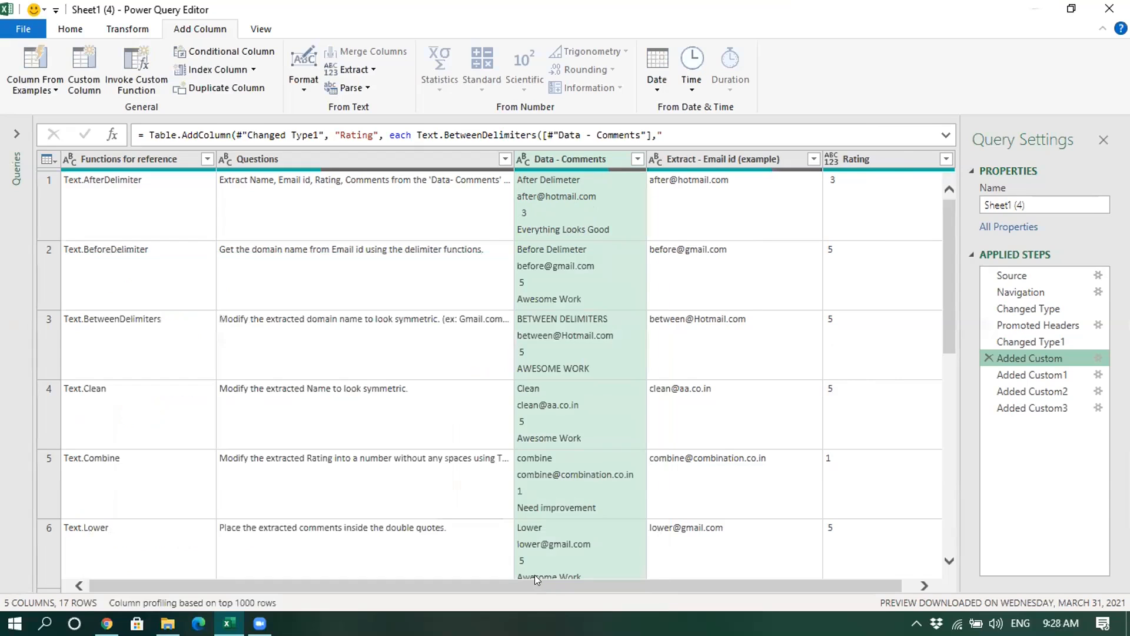
- Return to the Added Custom3 step and compare the Rating column with the source Data - Comments column
drag(534, 577, 570, 577)
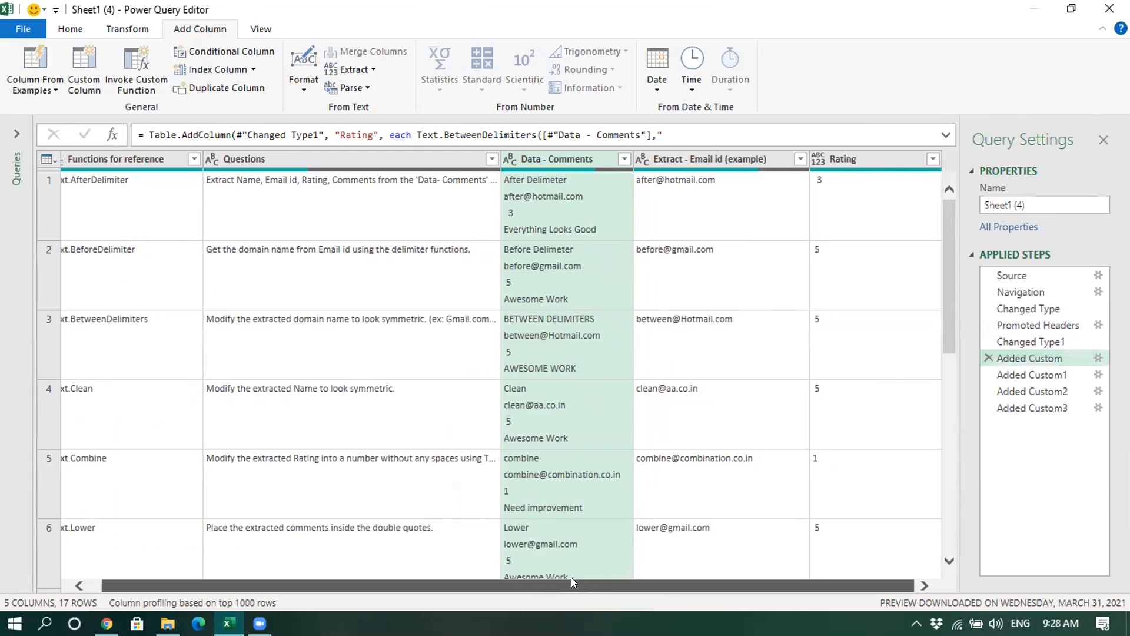
click(1036, 407)
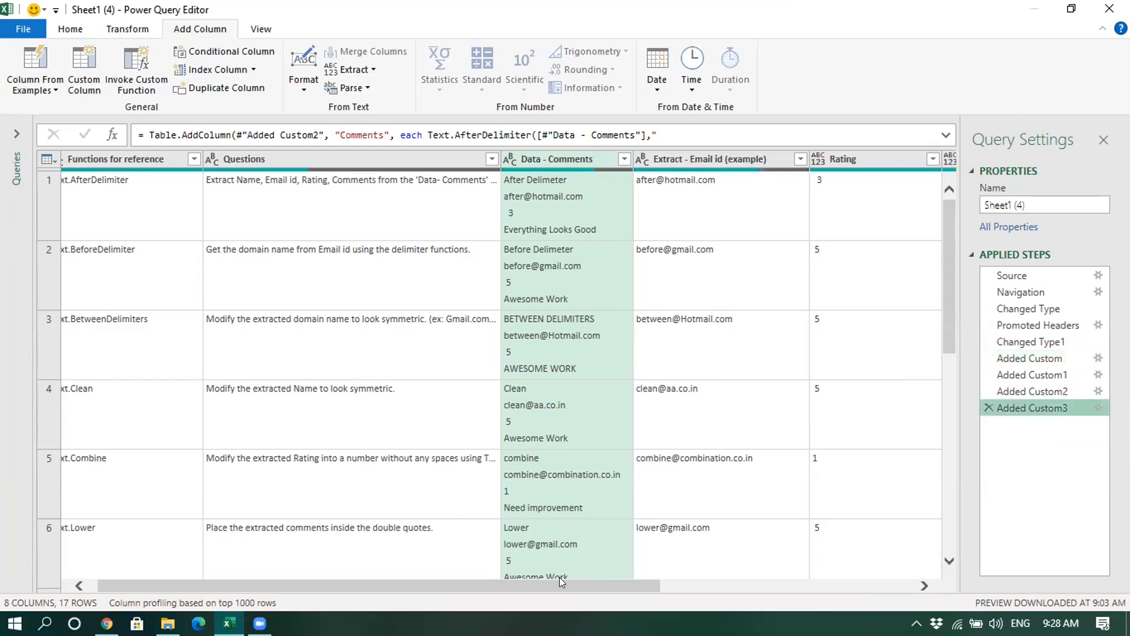
drag(562, 582, 818, 585)
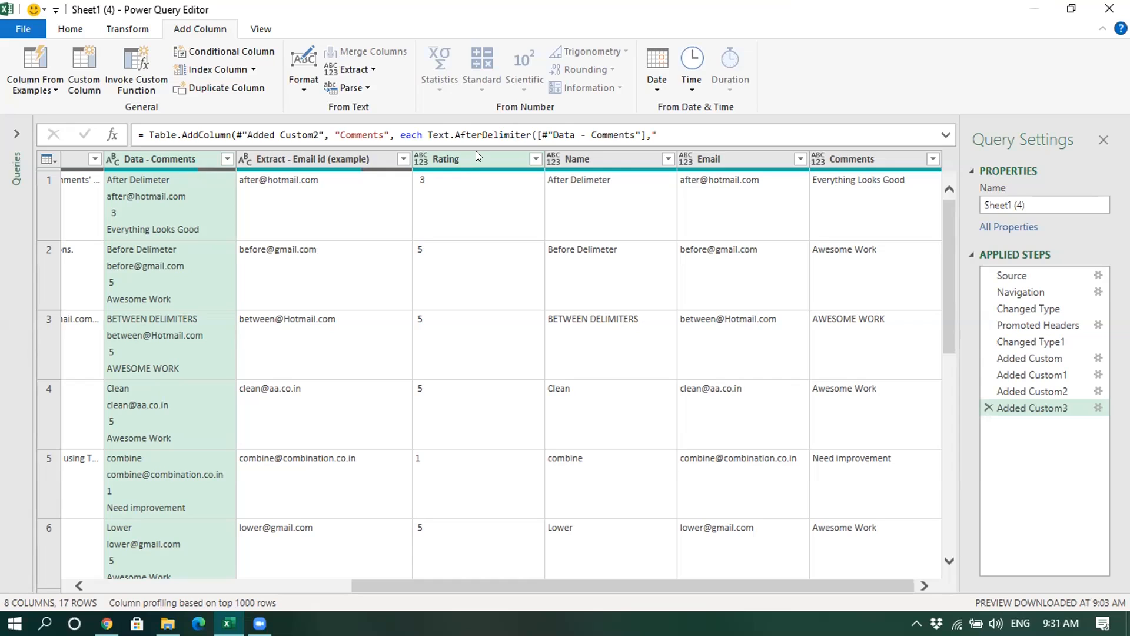
click(477, 155)
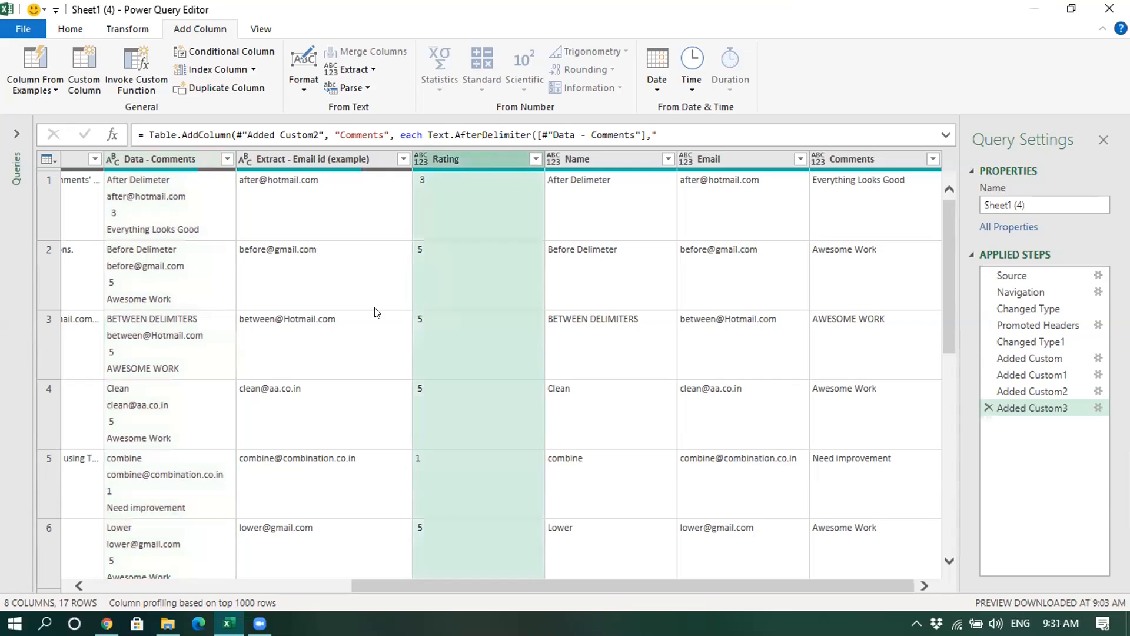
drag(411, 584, 199, 586)
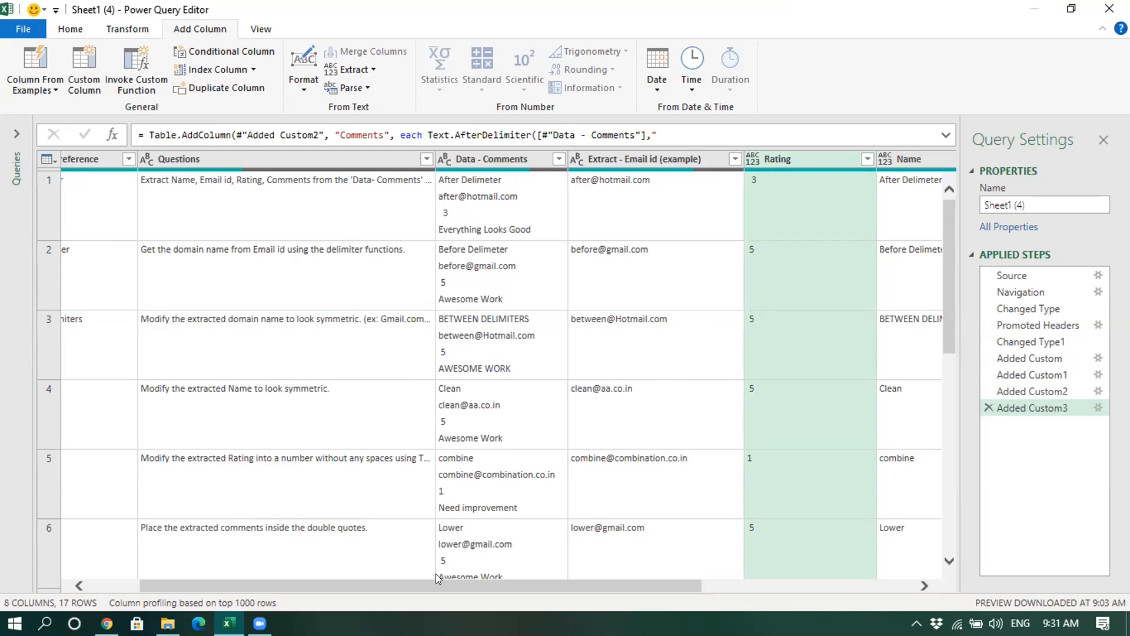
drag(416, 576, 364, 575)
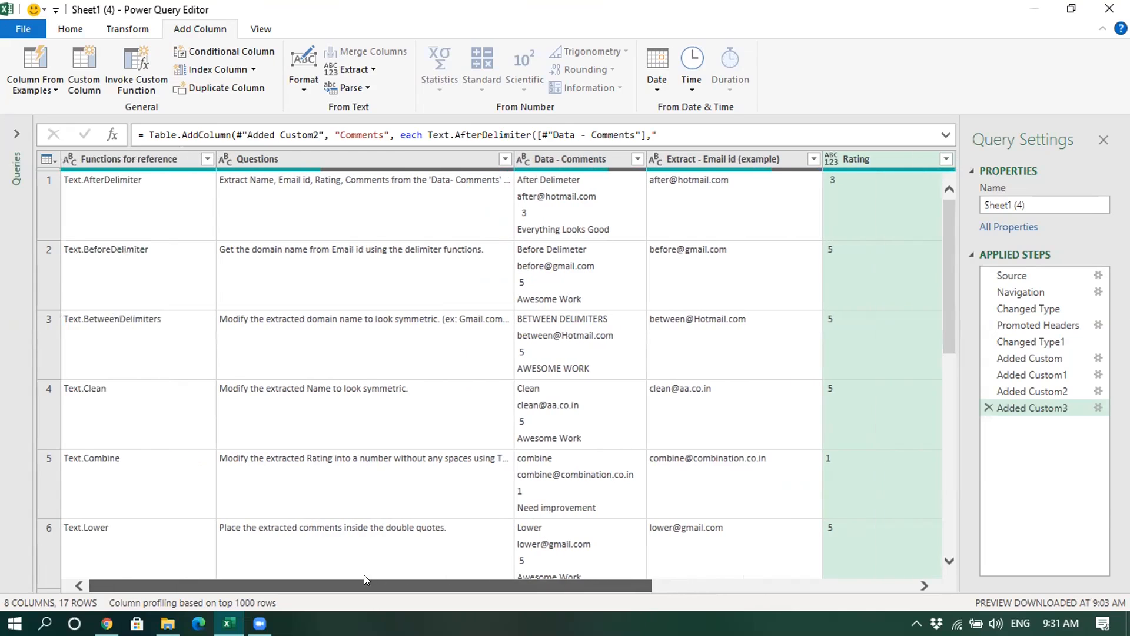
- View the Text.BeforeDelimiter reference cell and the extracted columns, and select the Added Custom2 step
click(166, 256)
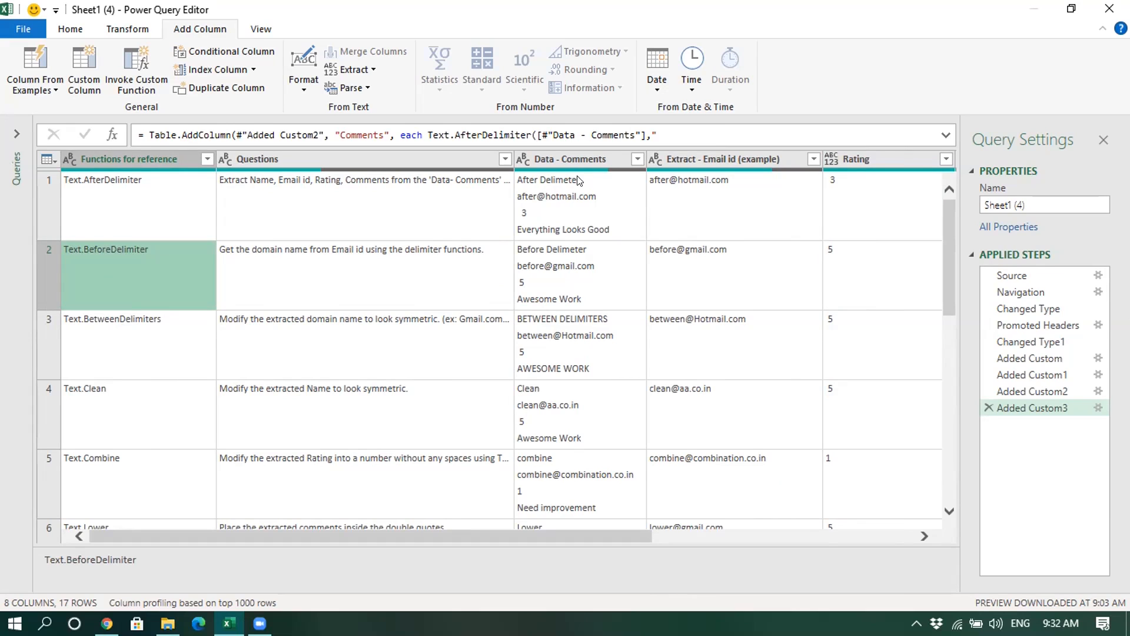
click(466, 535)
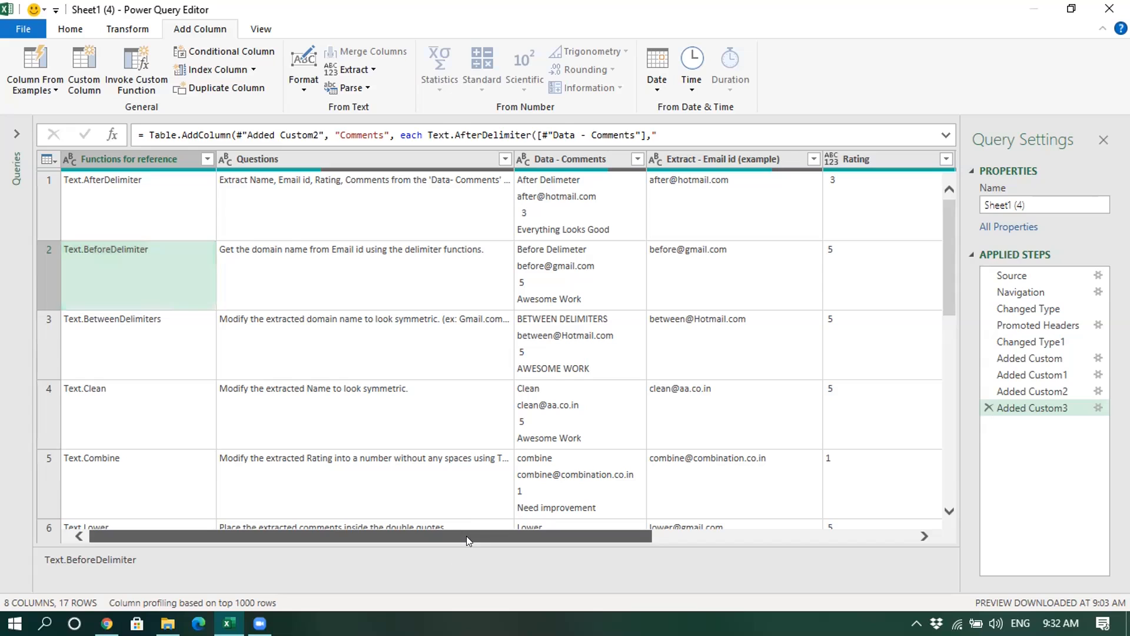
drag(466, 535, 572, 535)
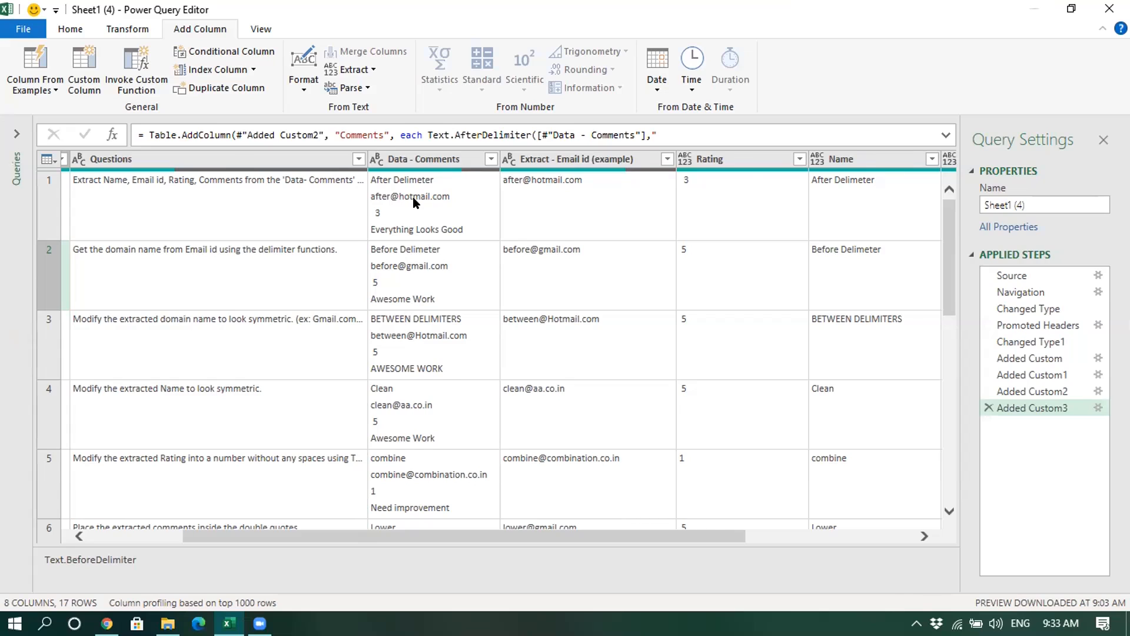
click(1034, 391)
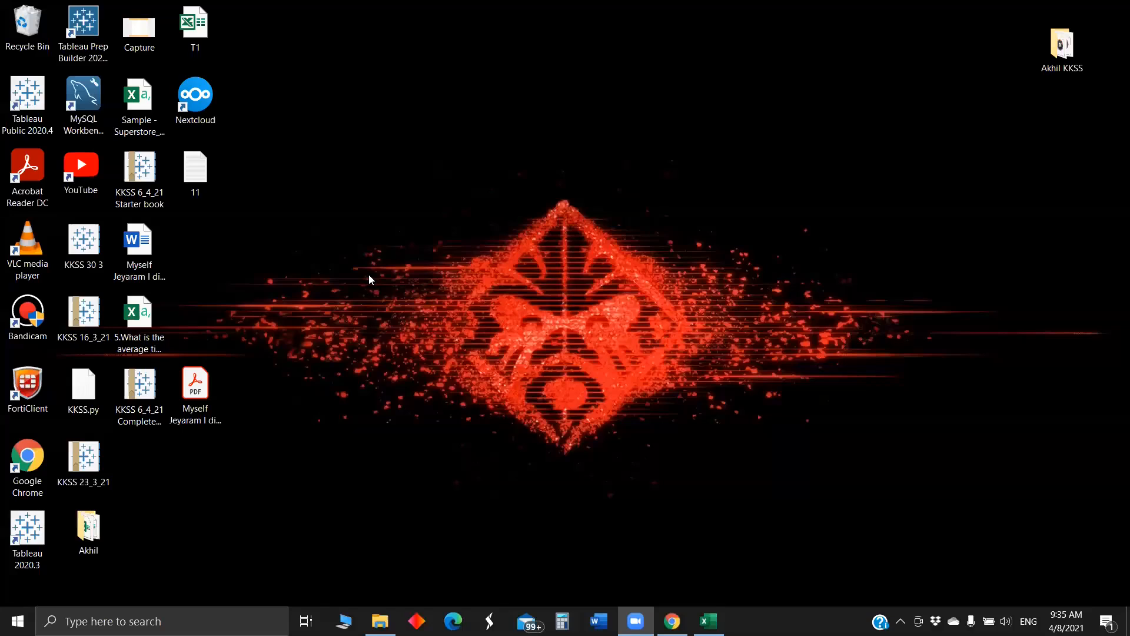
- Switch to the Sheet1 query in Power Query Editor and set the last argument of the Email ID formula to 0
key(alt+Tab)
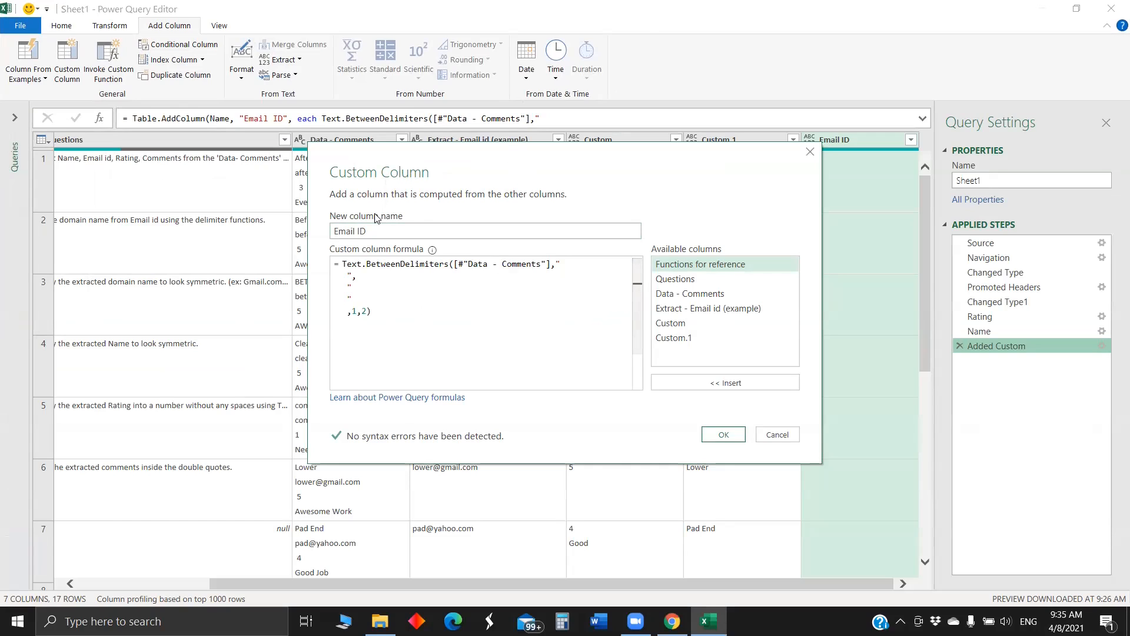
drag(520, 162, 377, 219)
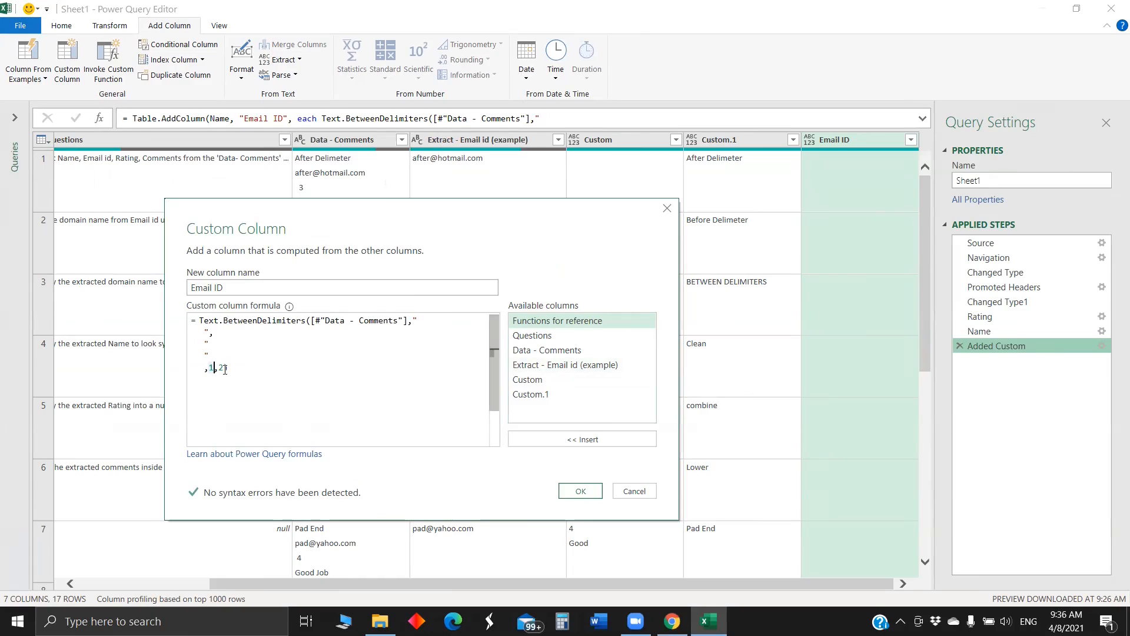
click(222, 369)
key(BackSpace)
text(0)
click(581, 490)
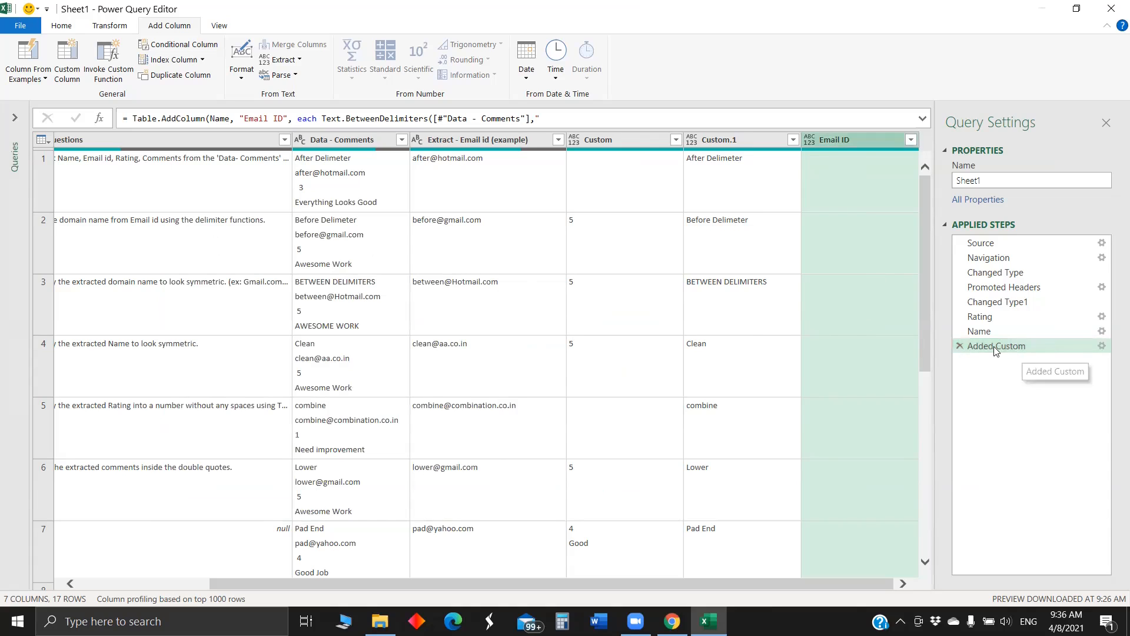
- Reopen the Email ID column's formula and remove the line break before the second delimiter's opening quote
right_click(1022, 345)
click(1025, 348)
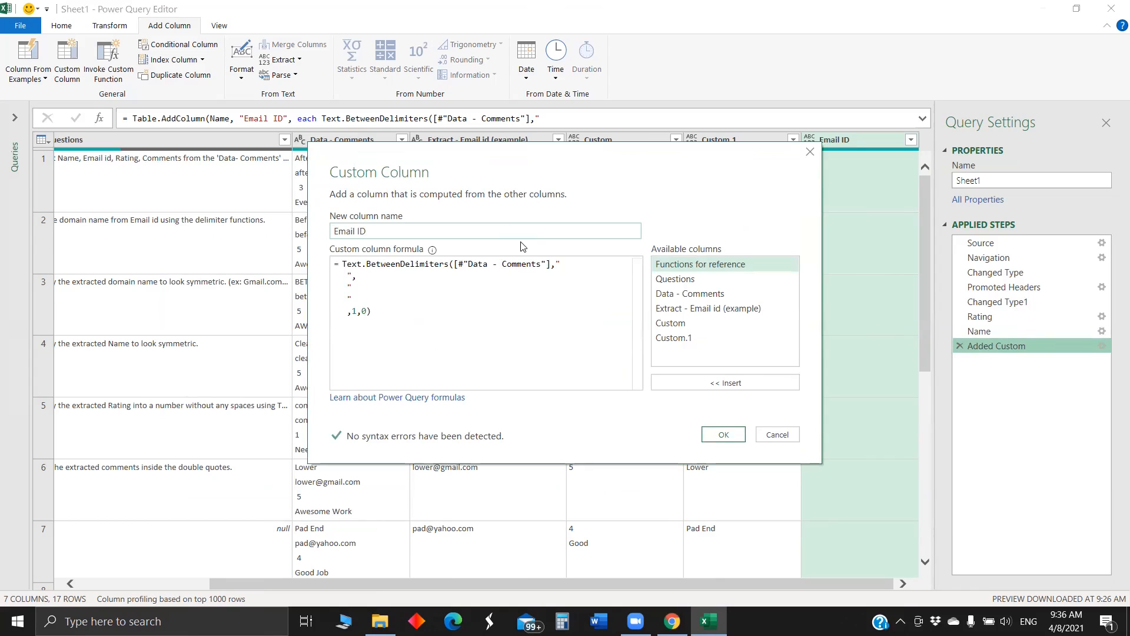
click(346, 289)
key(BackSpace)
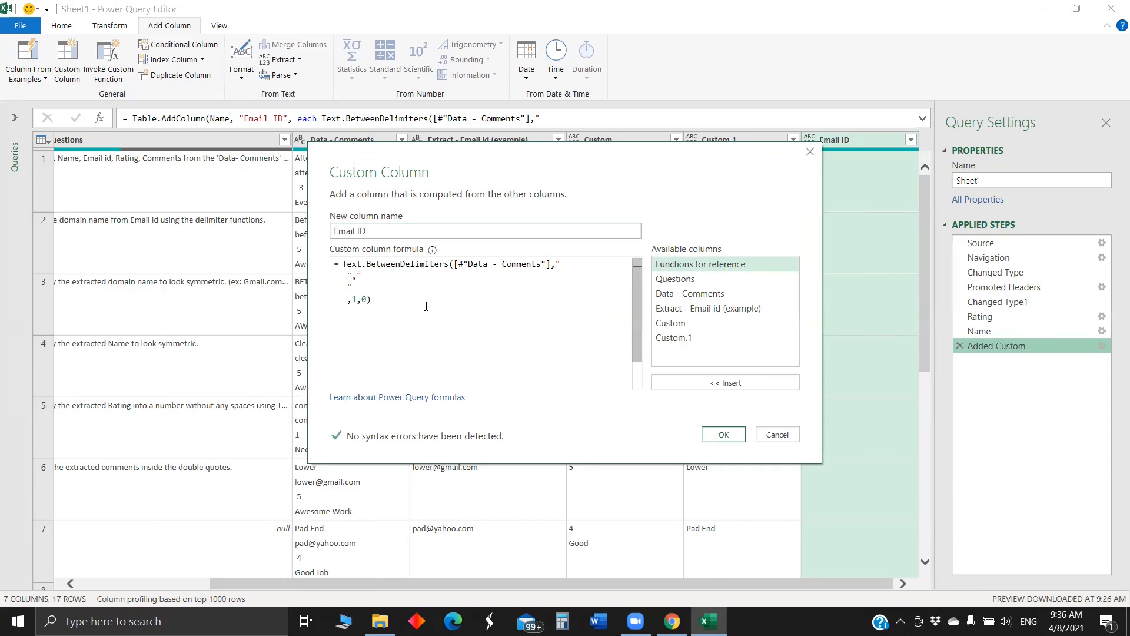
click(718, 438)
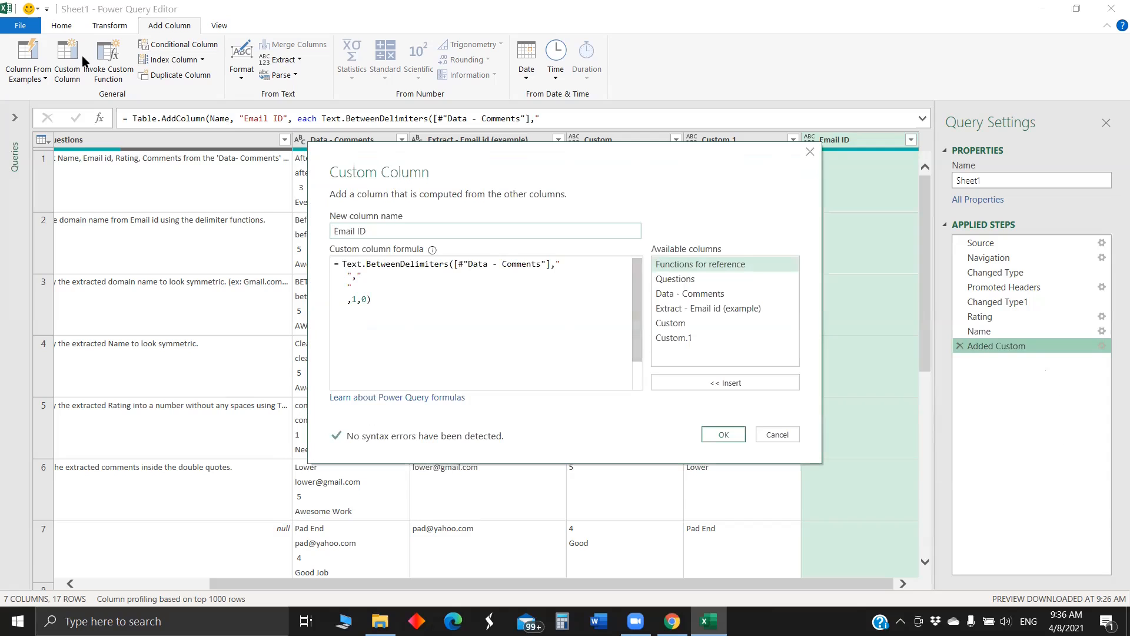
- Start a new custom column named EmailIDNEW
key(Escape)
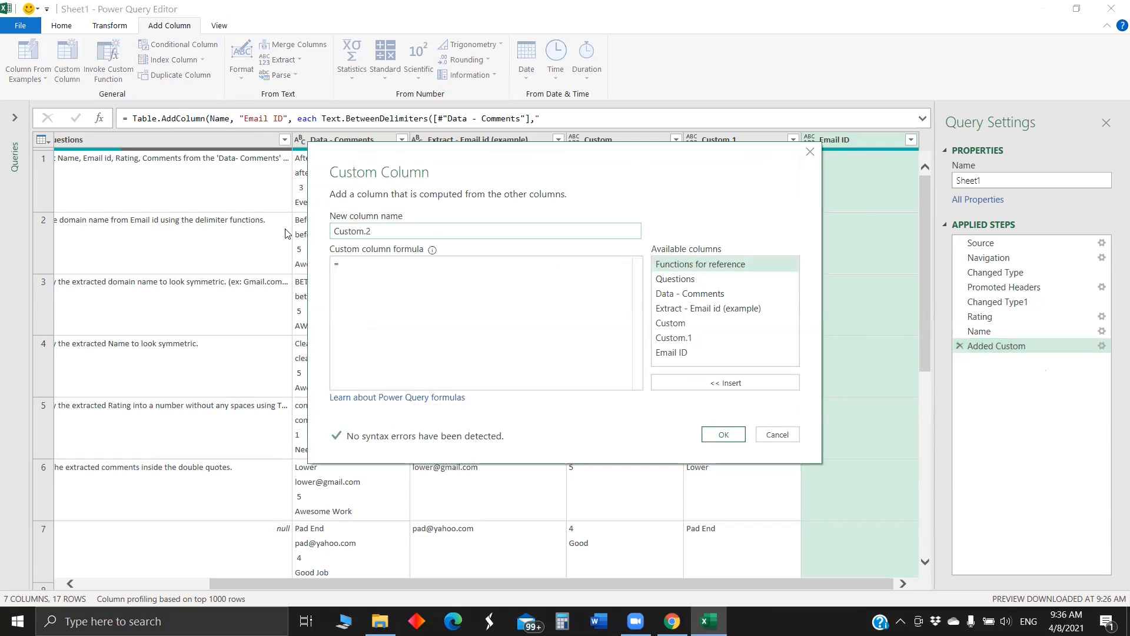
key(shift+Tab)
text(EmailIDNEW)
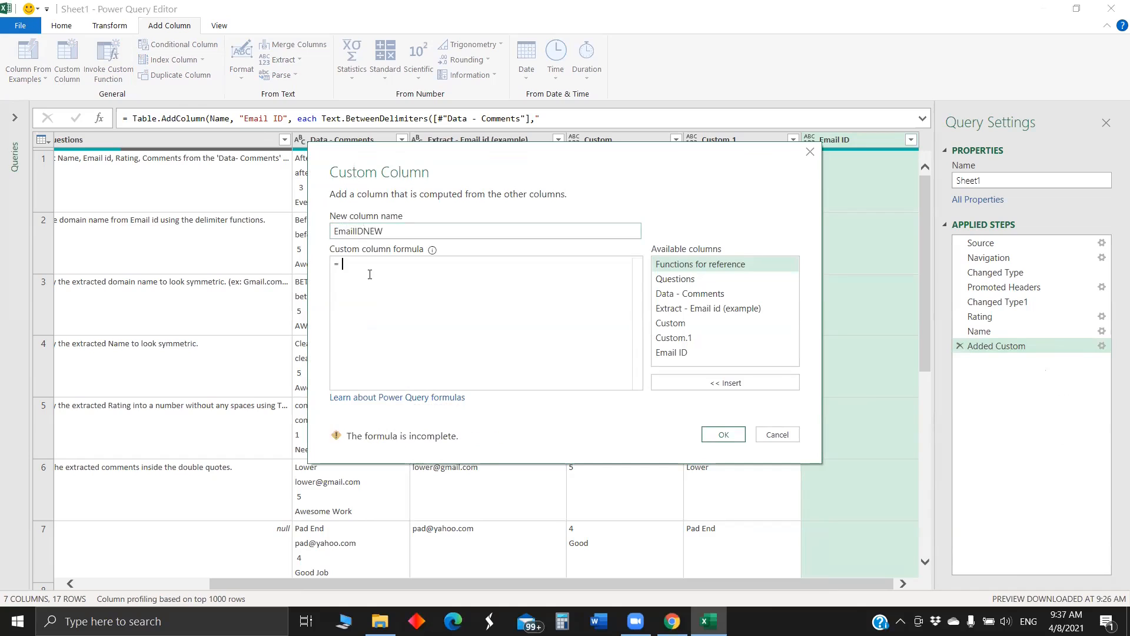
- Begin the EmailIDNEW formula with Text.BetweenDelimiters, using the Data - Comments column as its text argument
click(370, 276)
key(ctrl+space)
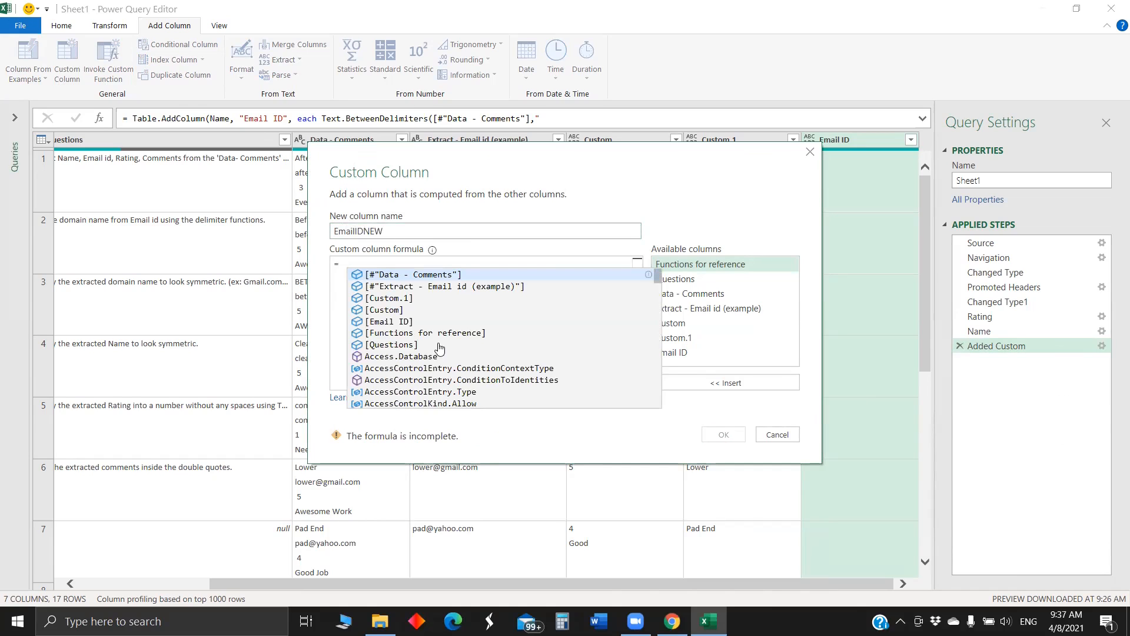
text(te)
key(Escape)
click(428, 284)
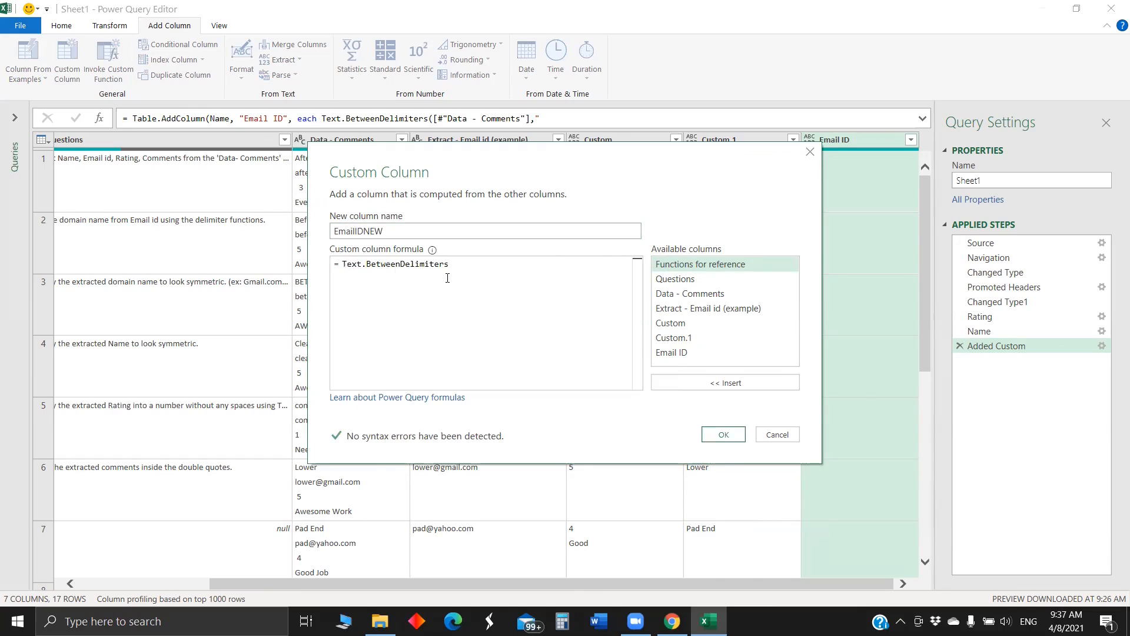
text(()
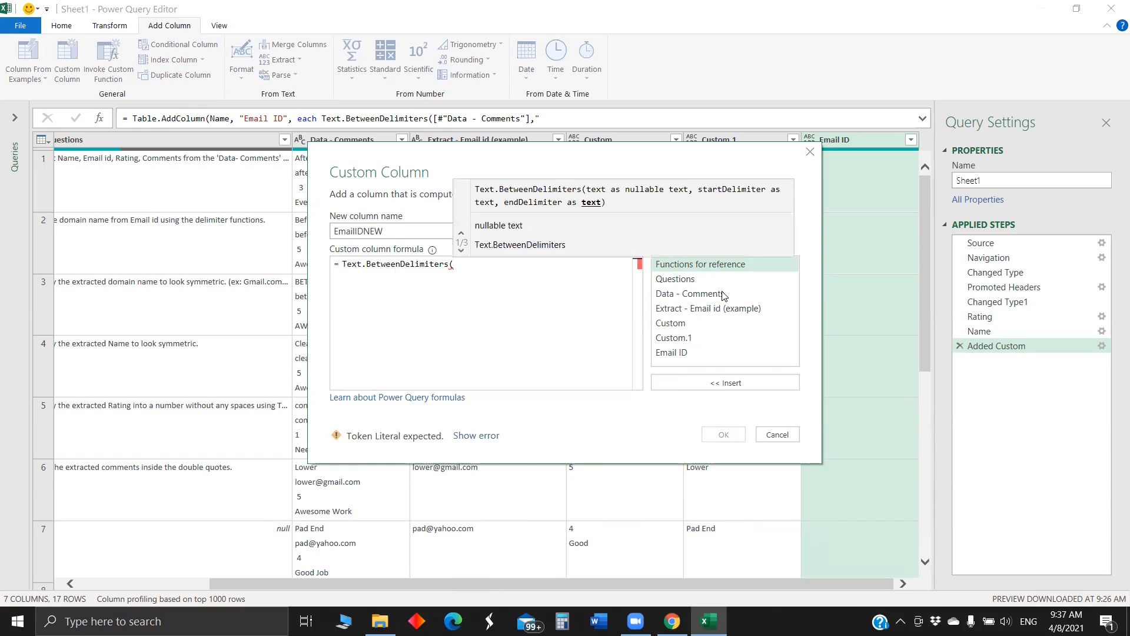
click(723, 295)
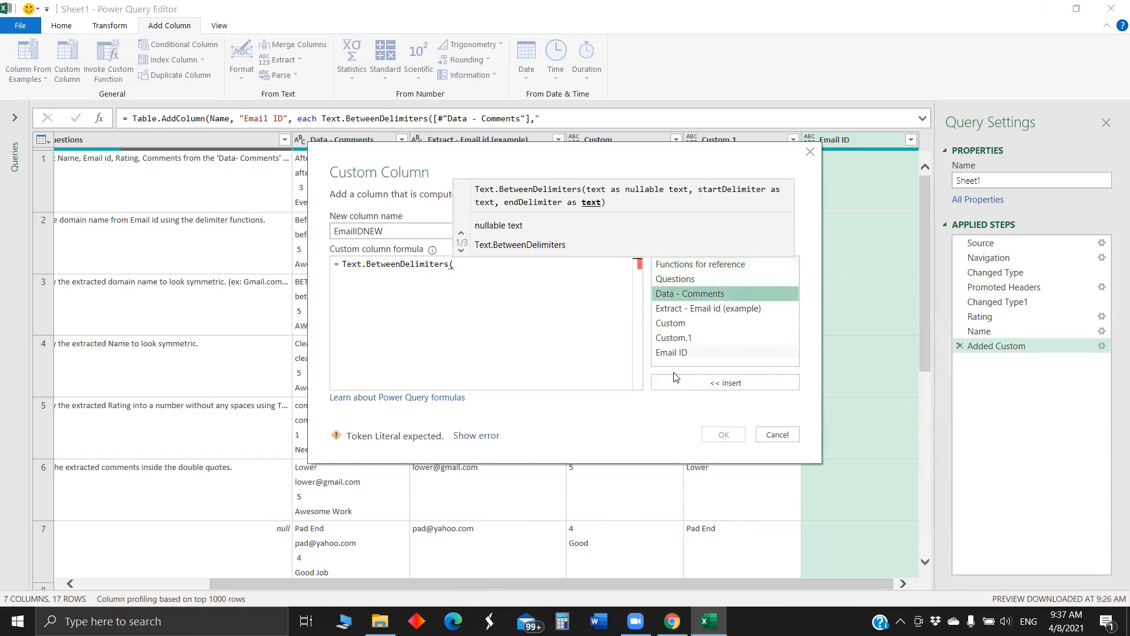
click(676, 377)
text(,)
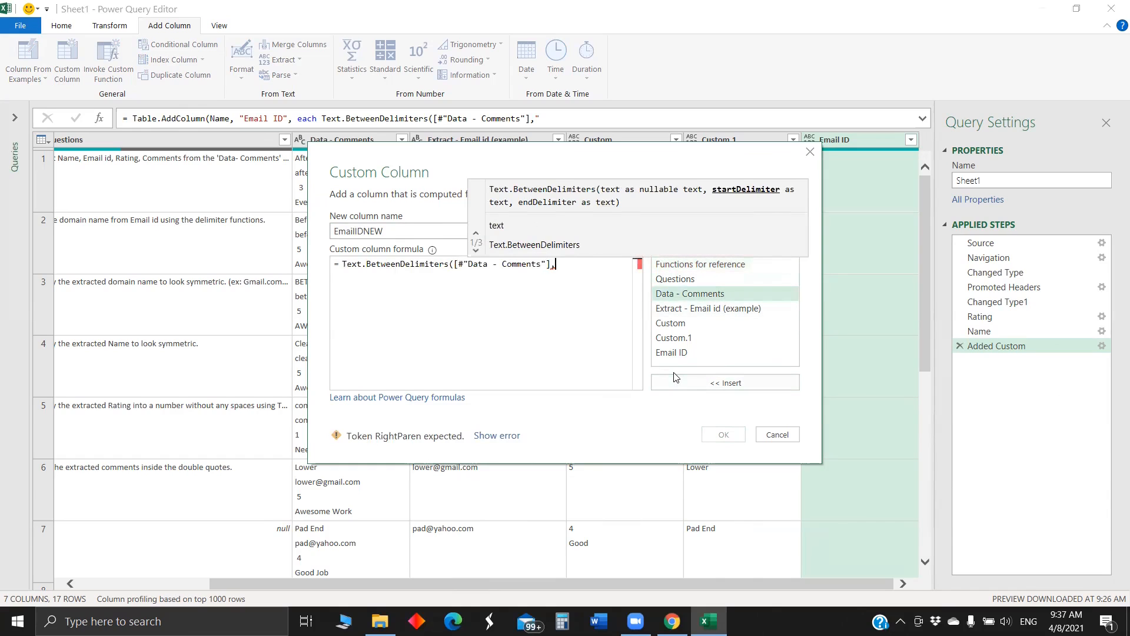
- Complete the EmailIDNEW formula with line breaks as start and end delimiters and index arguments 1 and 0, and create the column
text(")
key(Return)
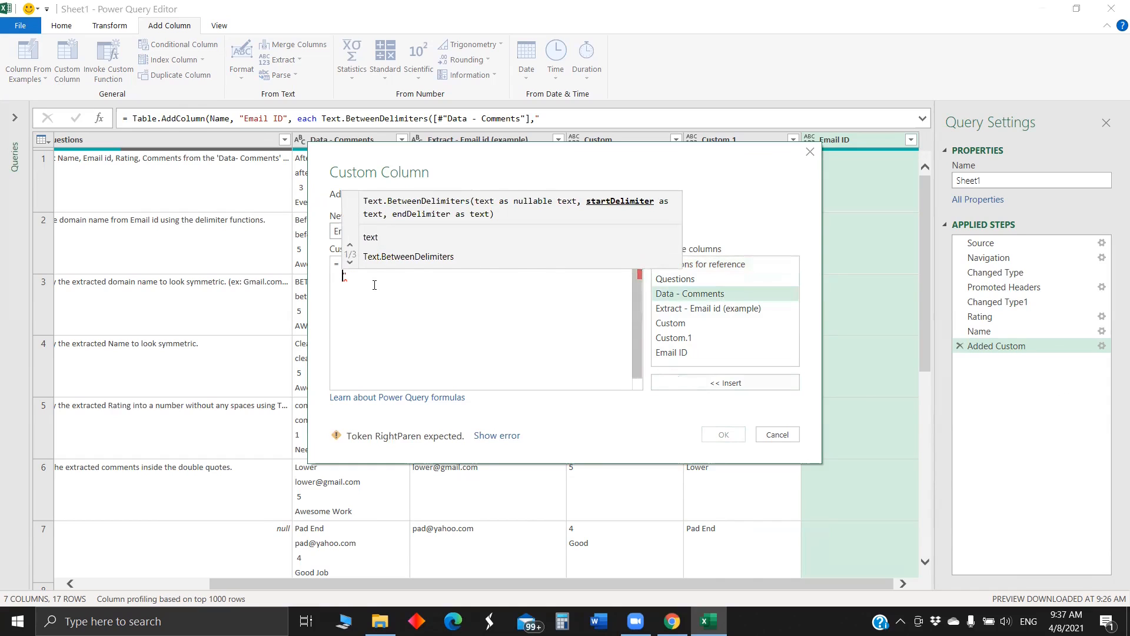
key(Escape)
text(,)
text(")
key(Return)
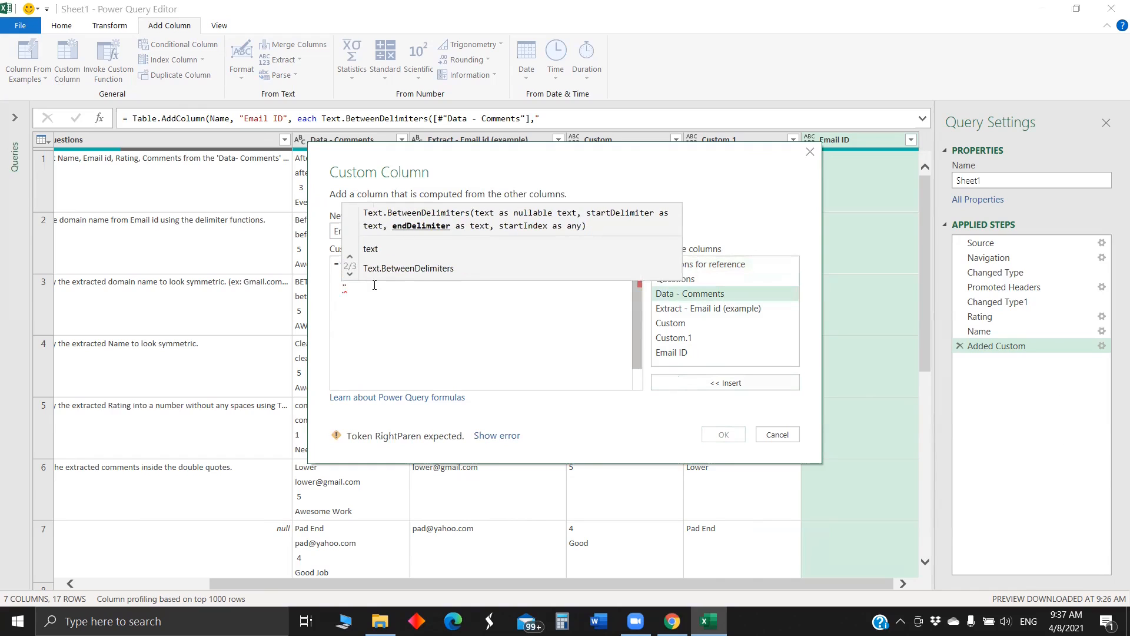
key(Right)
key(Return)
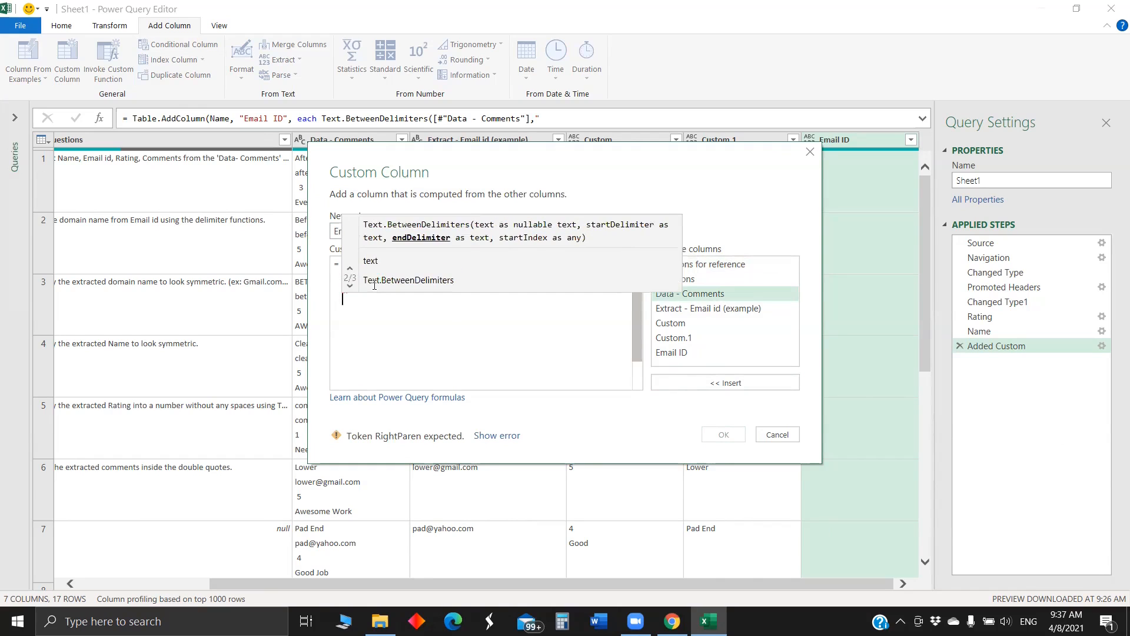
key(BackSpace)
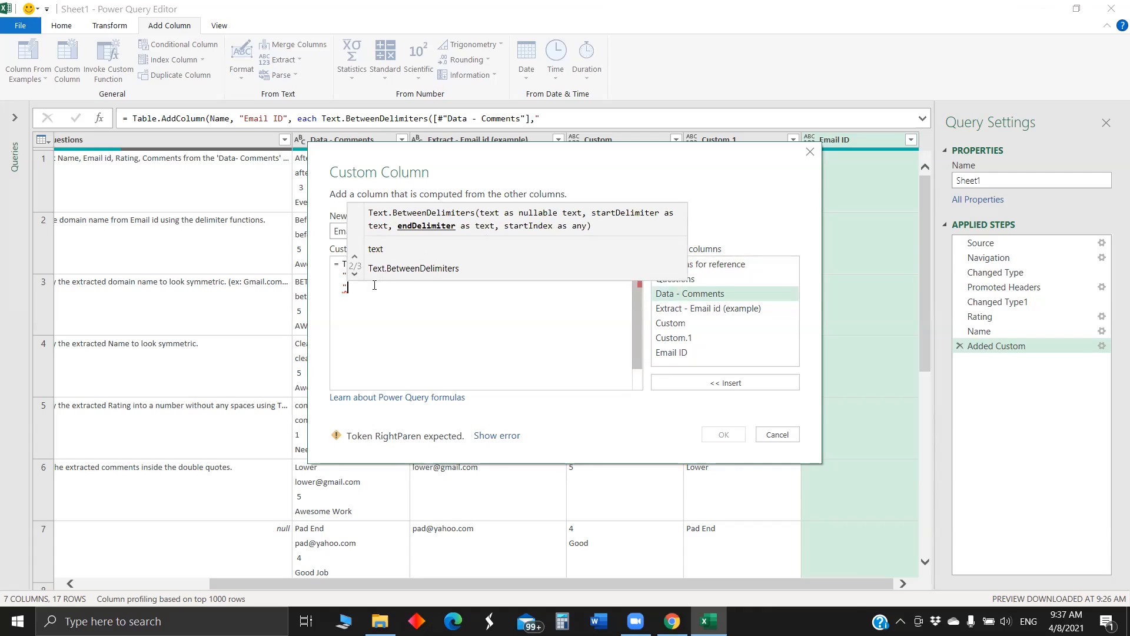
text(,1,0))
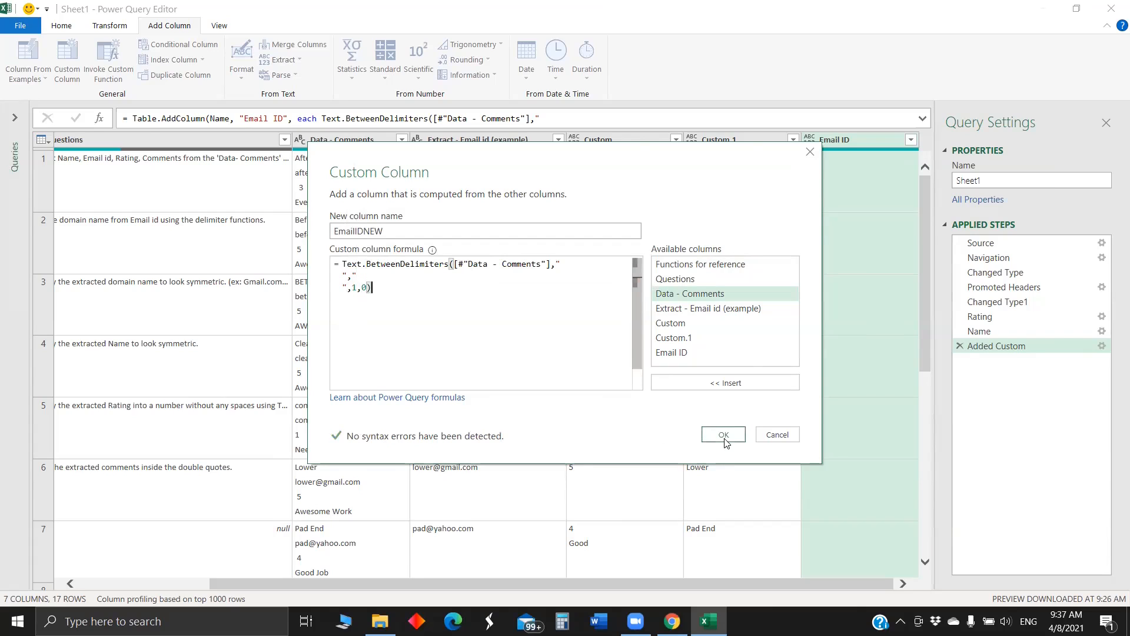
click(725, 440)
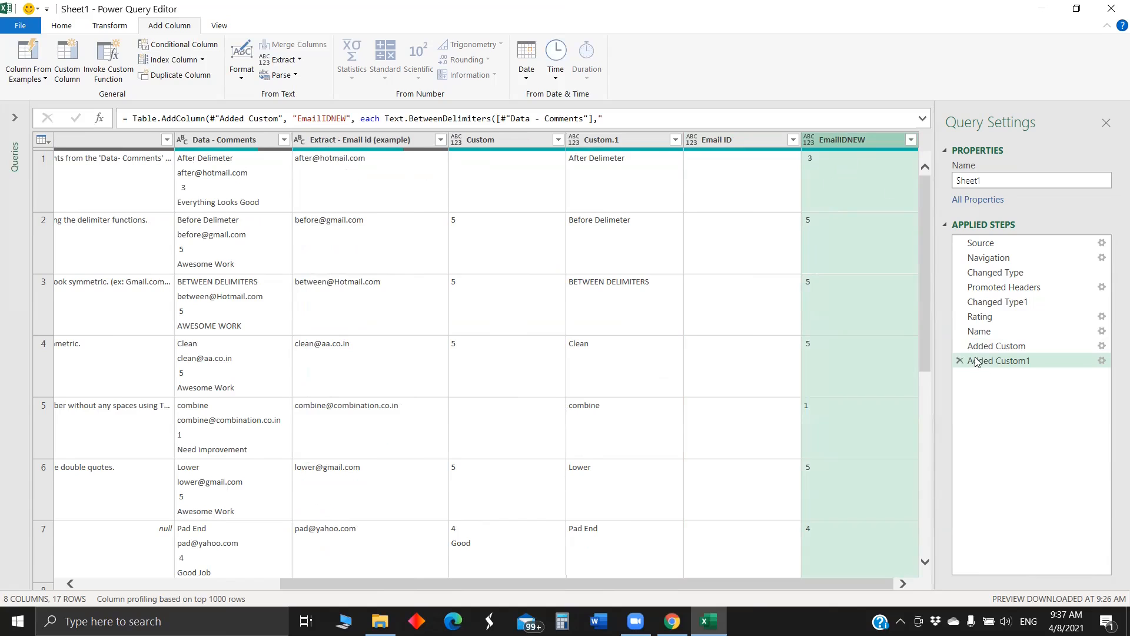
- Reopen the EmailIDNEW column's formula, select its first index argument and confirm the formula
right_click(995, 360)
click(1017, 379)
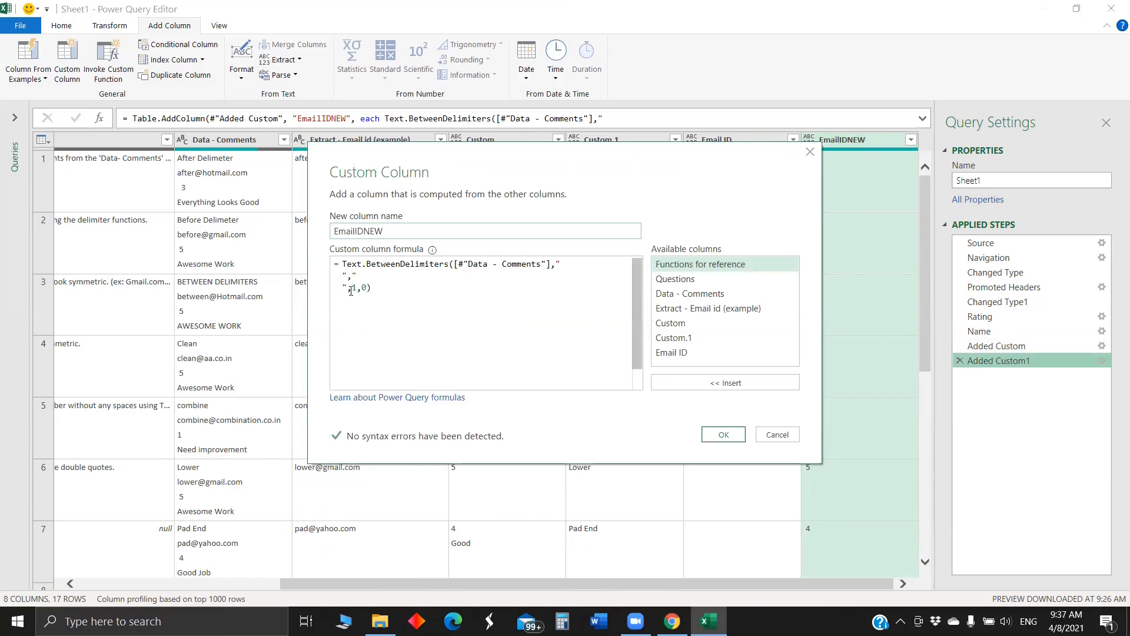
double_click(353, 287)
click(728, 443)
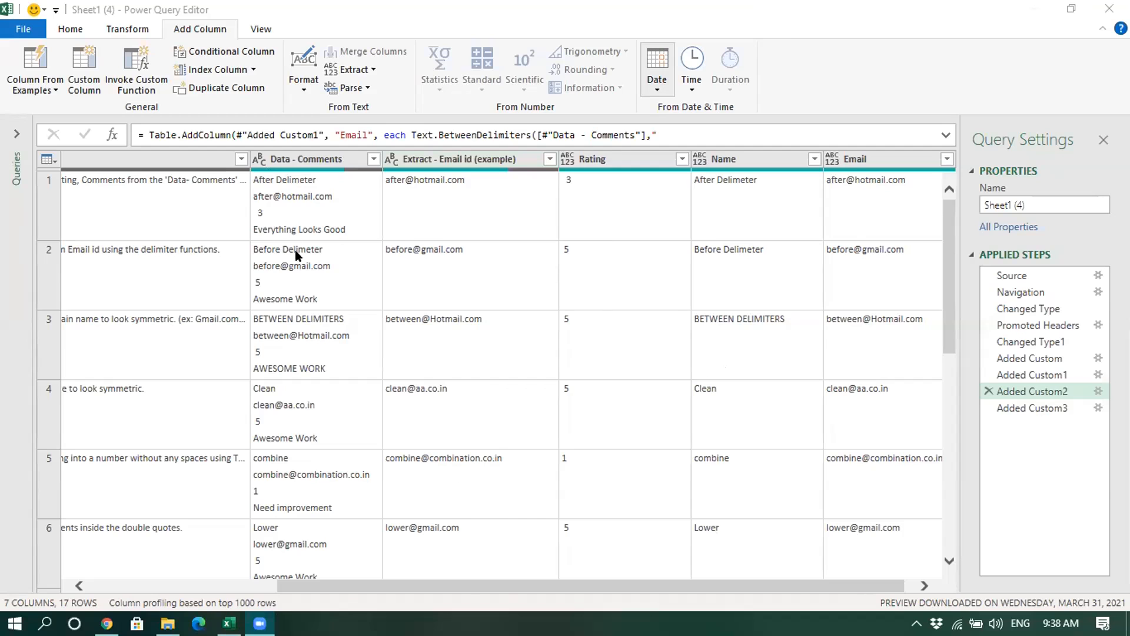
- View the Text.AfterDelimiter reference cell in Sheet1 (4), and examine the Comments column's formula, including its line-break delimiter and index argument
drag(462, 586, 274, 574)
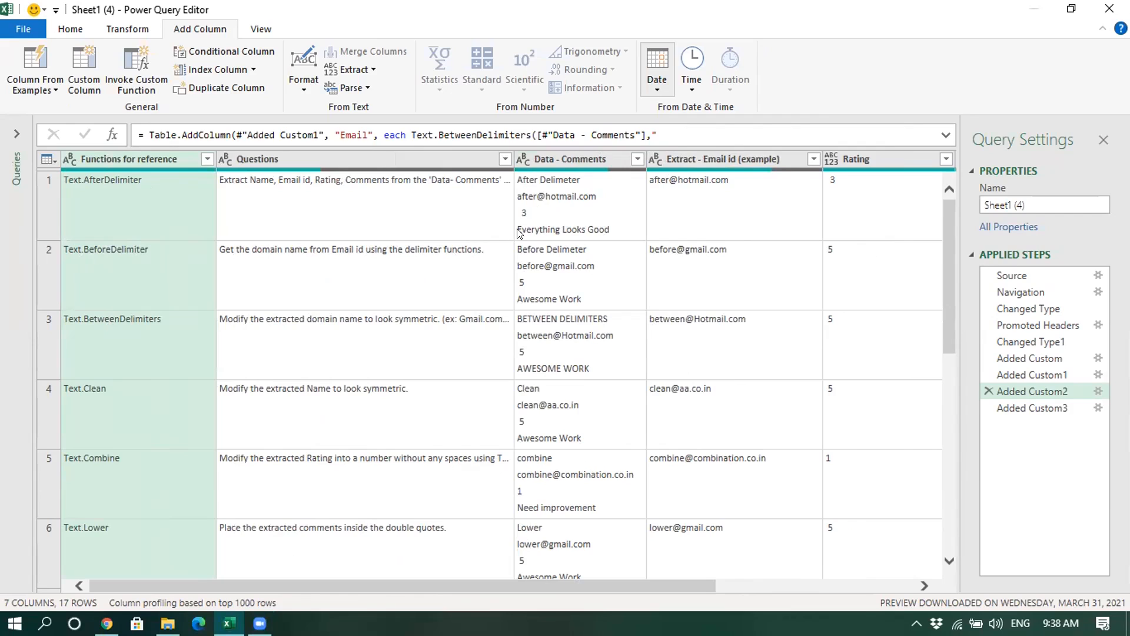
click(126, 202)
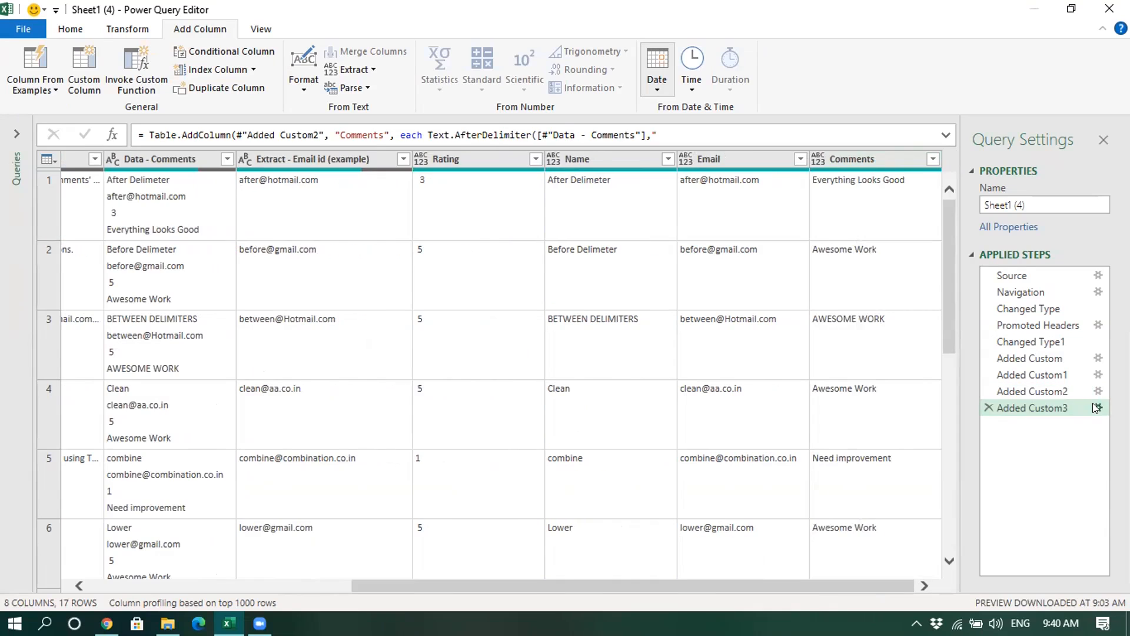
click(1097, 407)
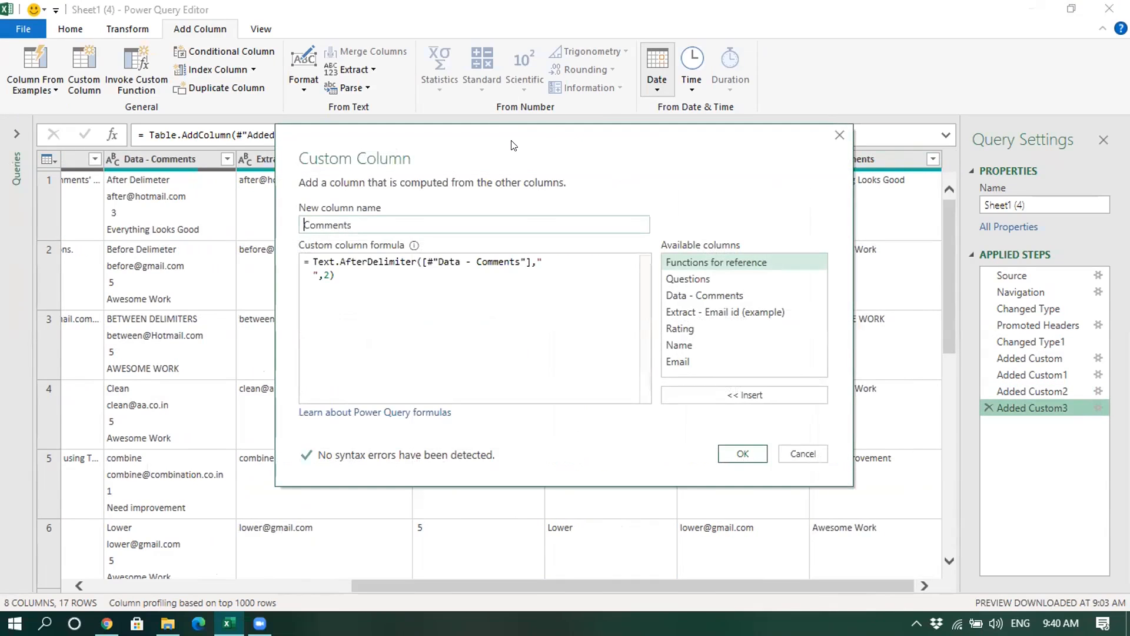
drag(511, 145, 658, 279)
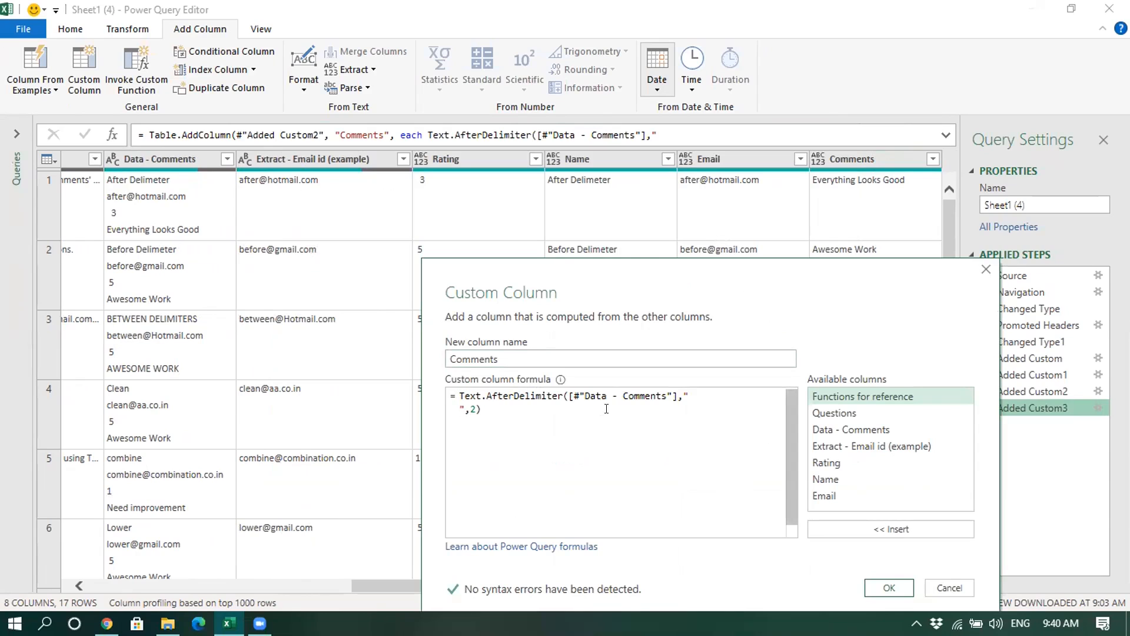
drag(684, 396, 476, 407)
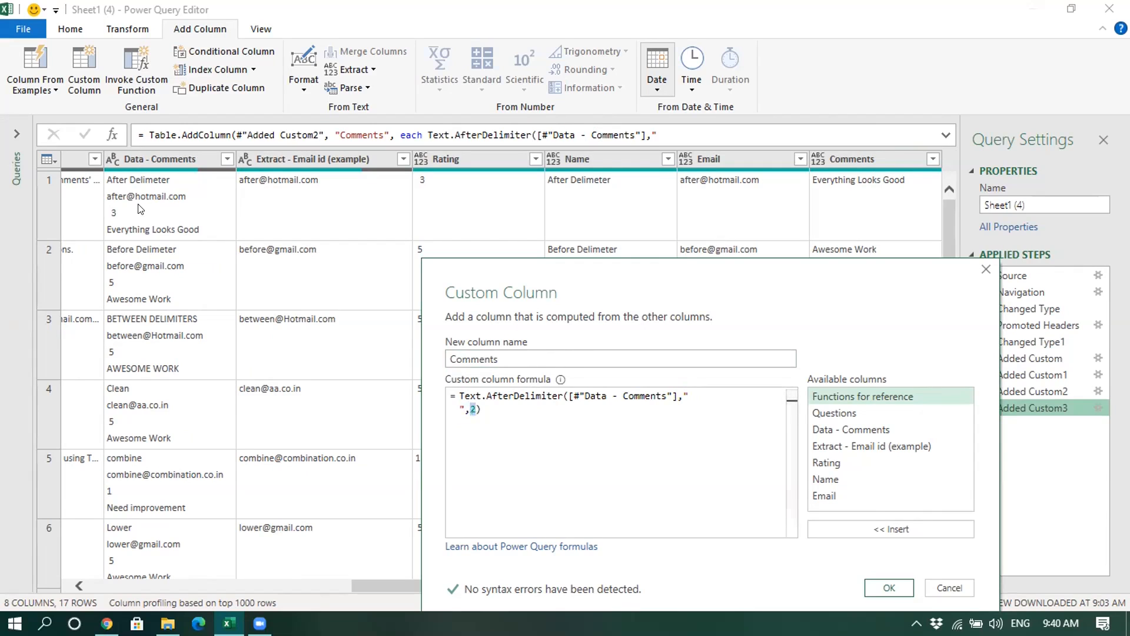
click(499, 418)
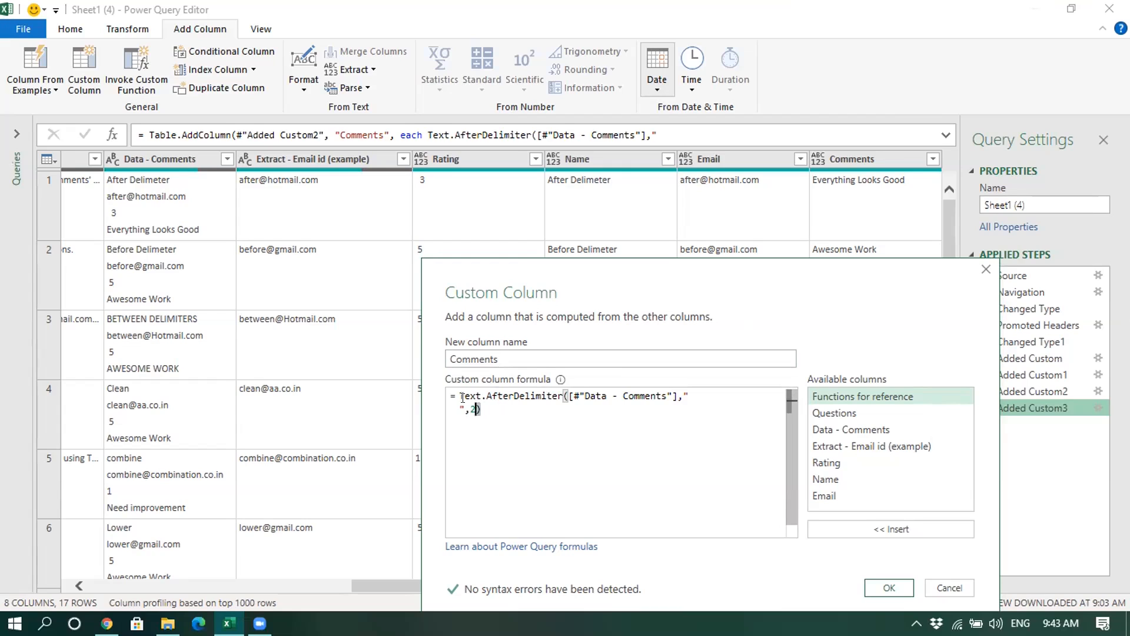
key(ctrl+a)
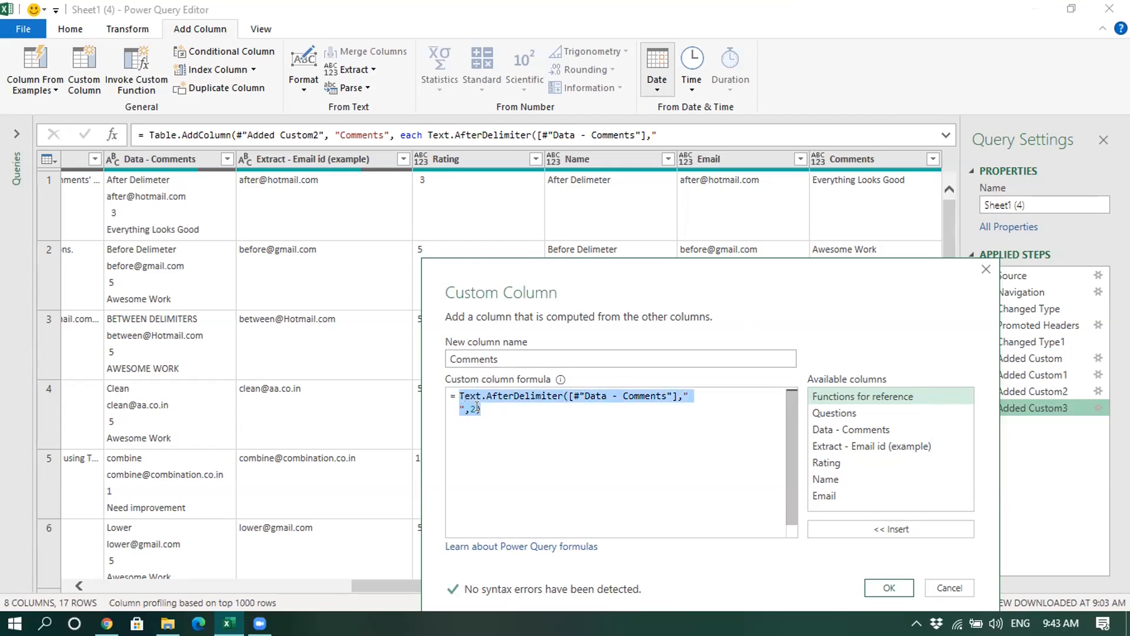
click(477, 406)
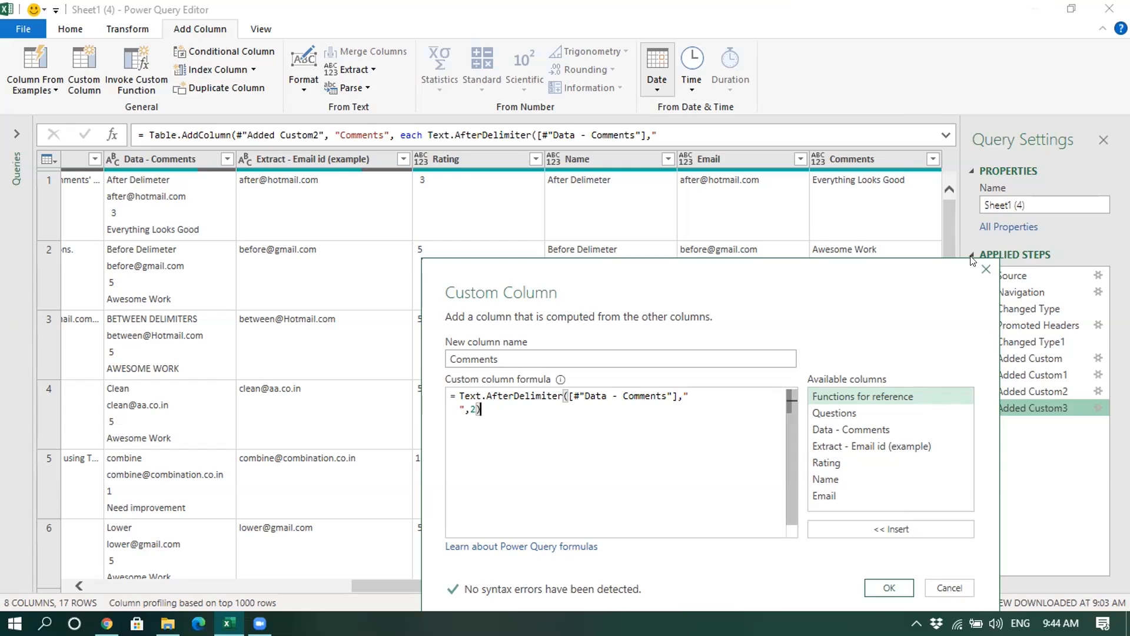
click(985, 268)
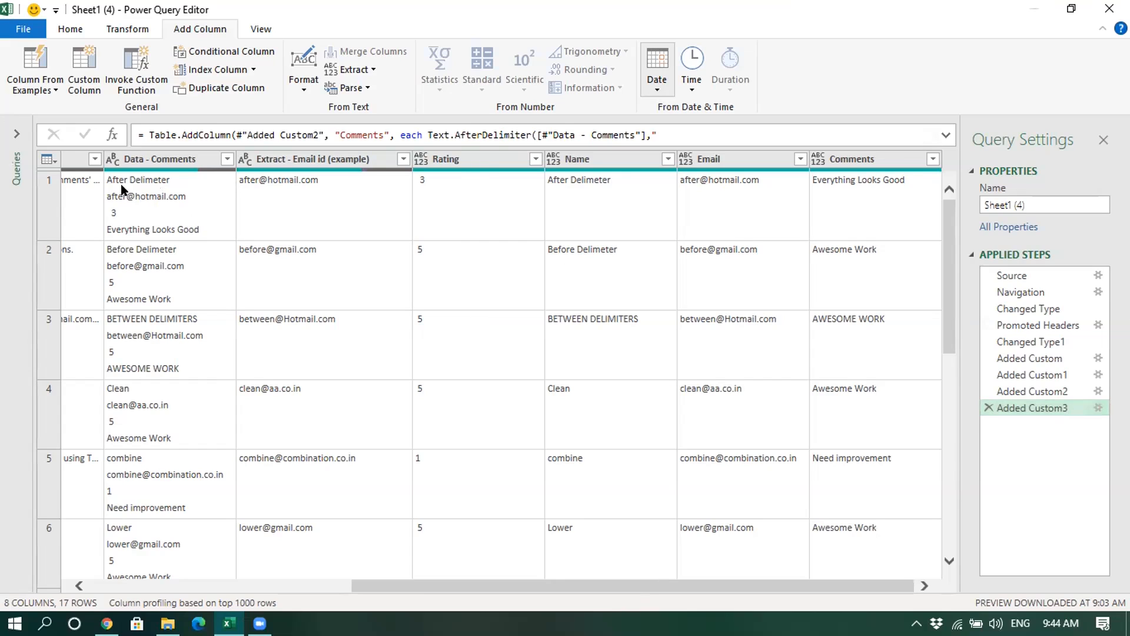
- Examine the line-break delimiters in the Name column's Text.BeforeDelimiter formula and the Email column's Text.BetweenDelimiters formula
click(1087, 371)
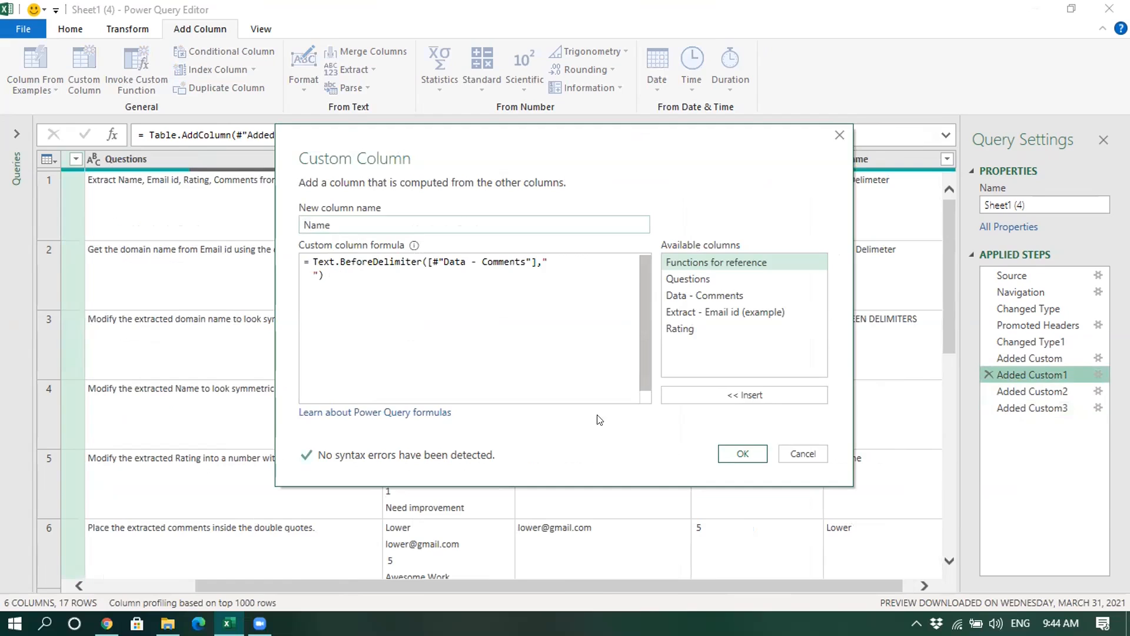
drag(538, 261, 547, 261)
click(318, 275)
click(739, 453)
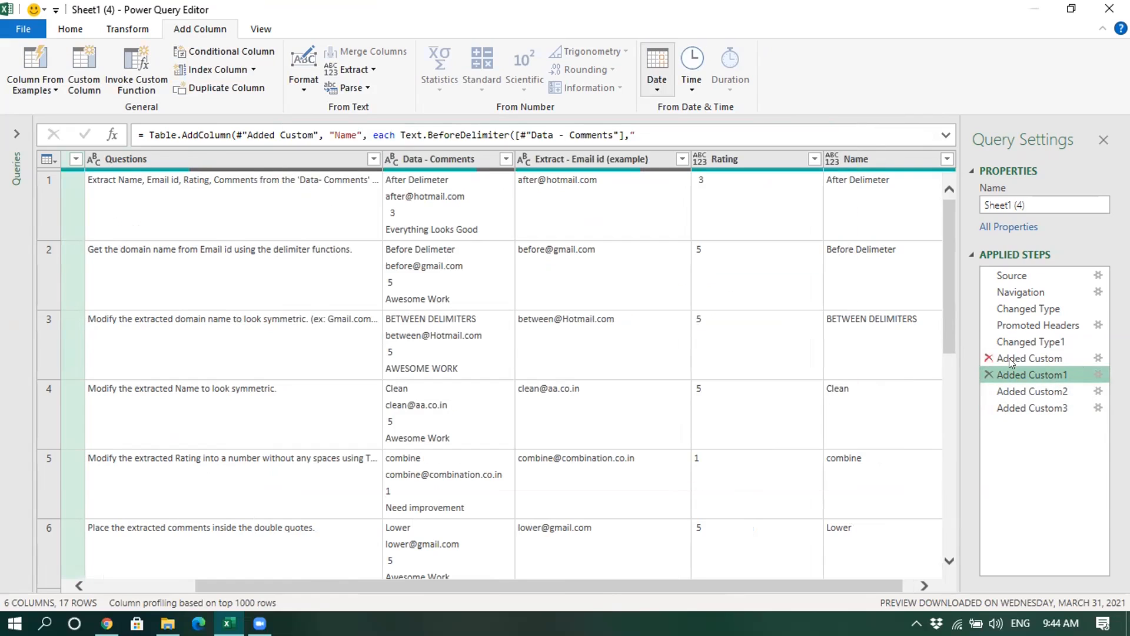
click(1093, 386)
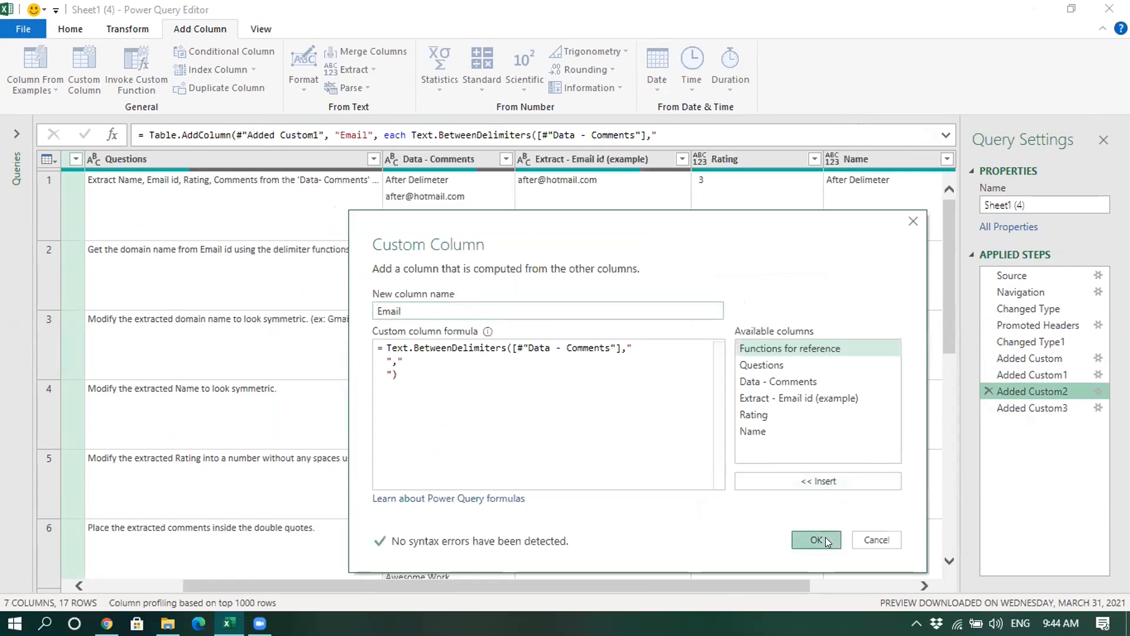
click(825, 537)
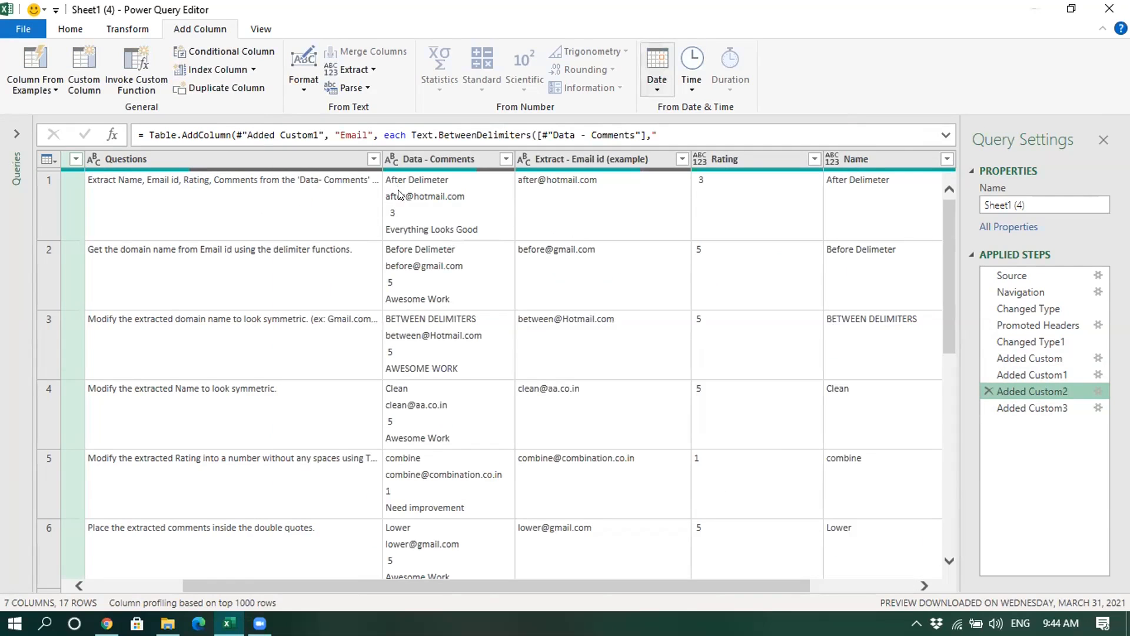
- Examine the Rating column's Text.BetweenDelimiters formula alongside the Data - Comments values, and close it without changes
click(1086, 356)
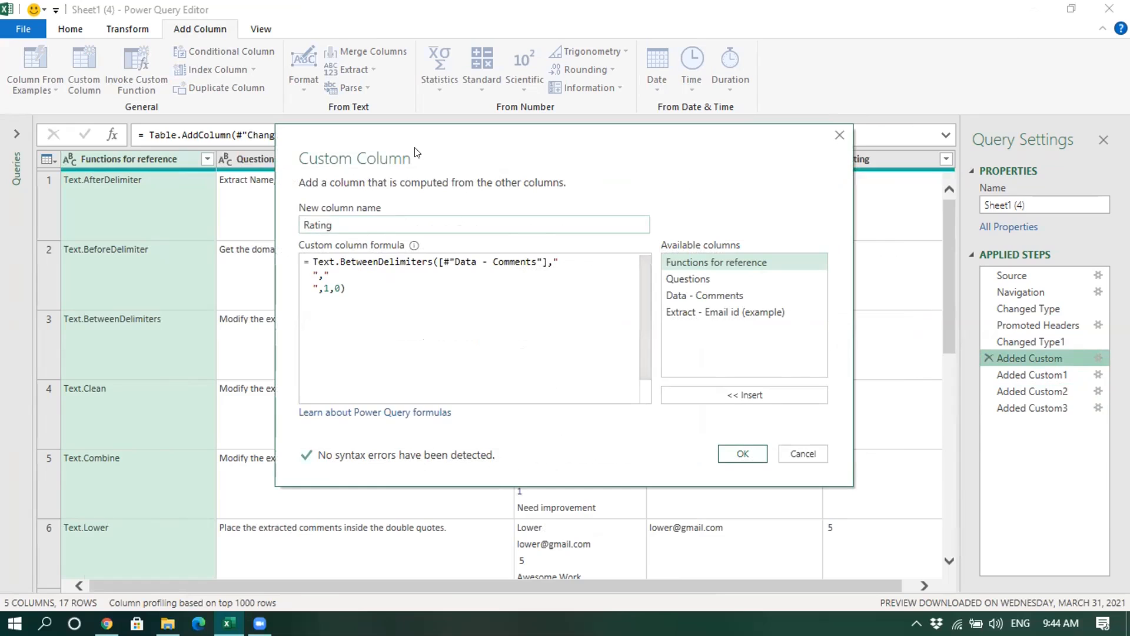
drag(414, 152, 740, 267)
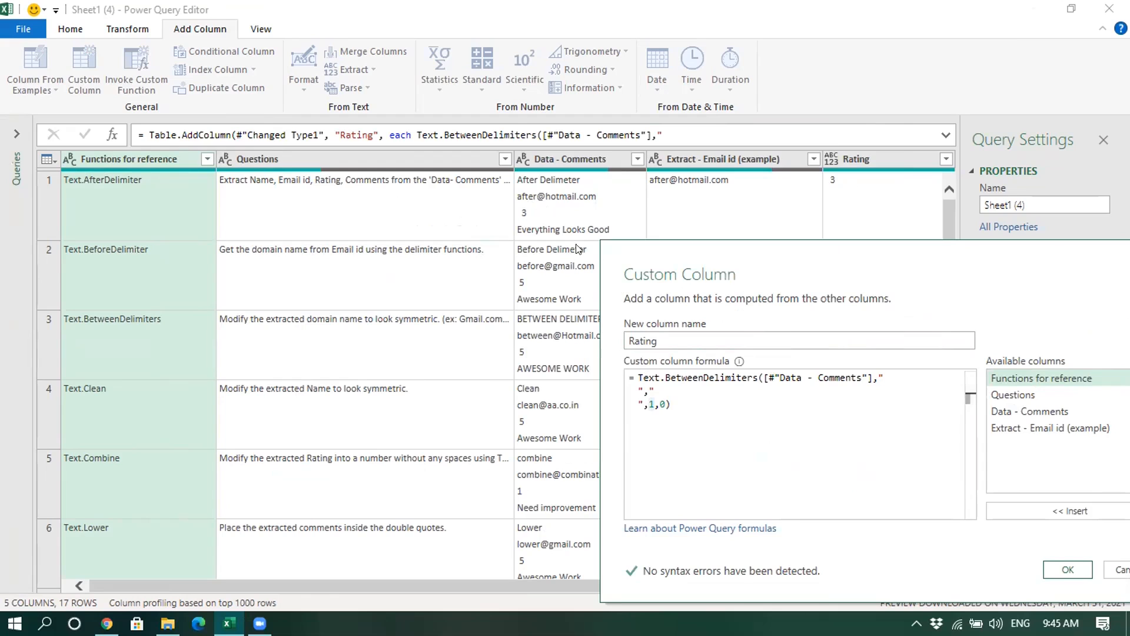
drag(693, 245, 529, 226)
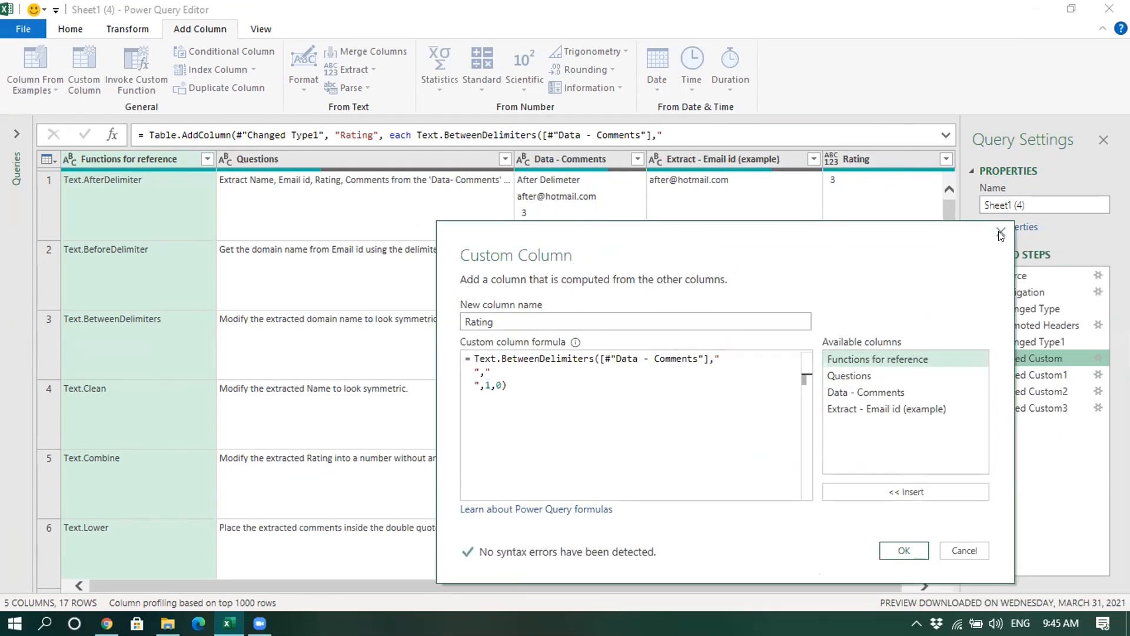
click(1000, 234)
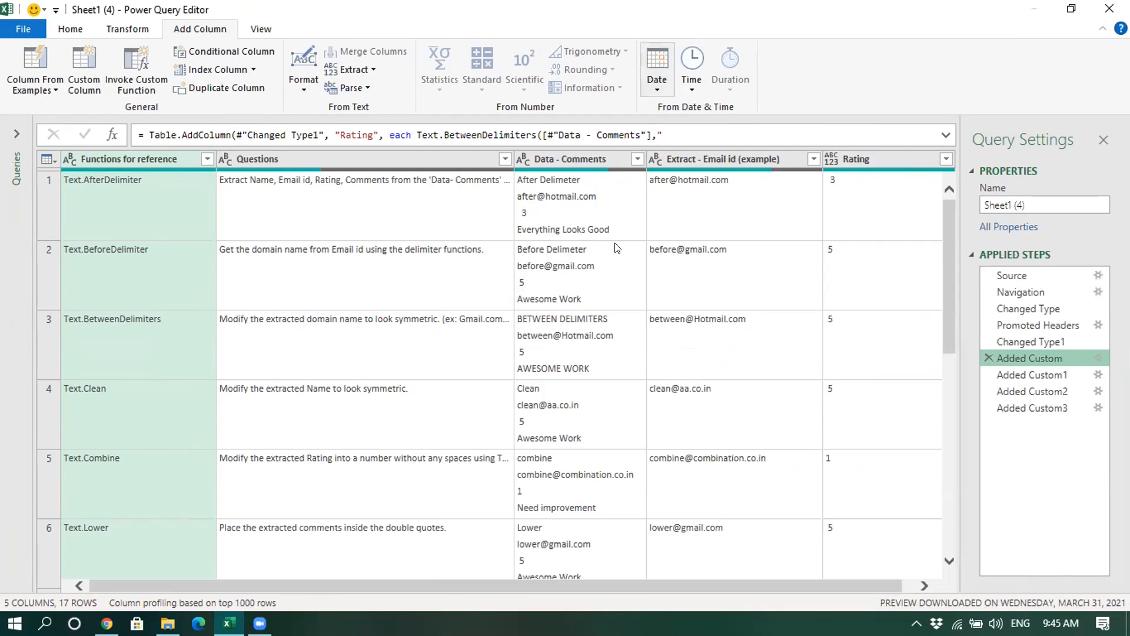
- Reopen the Comments column's Text.AfterDelimiter formula, check its delimiter argument against the source data, and confirm it
click(1090, 403)
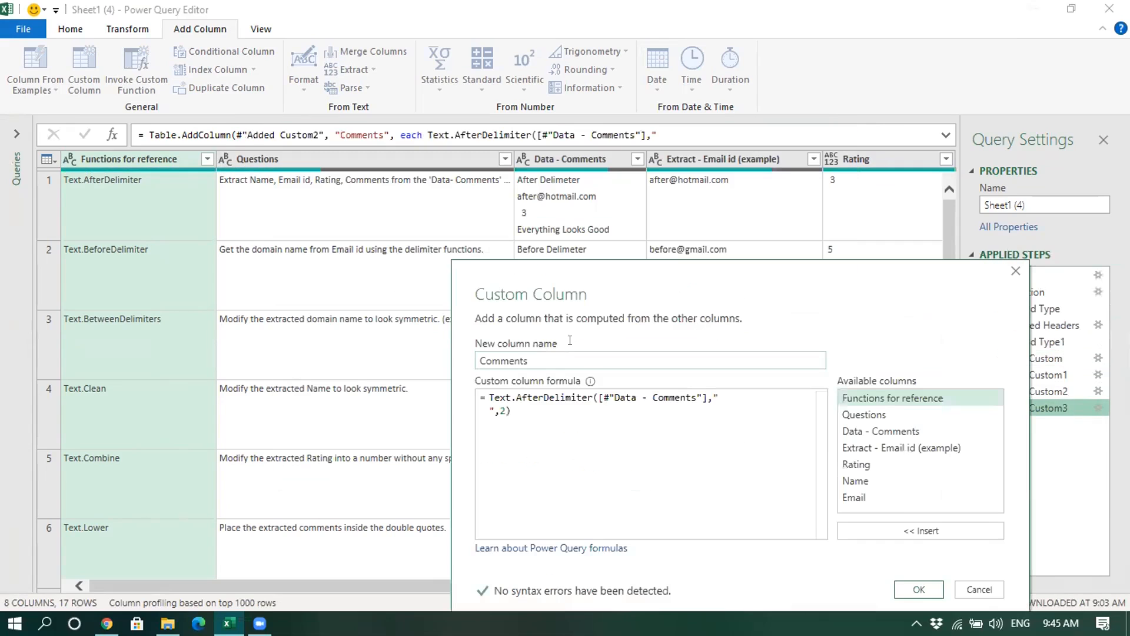
drag(431, 152, 607, 288)
drag(713, 399, 506, 411)
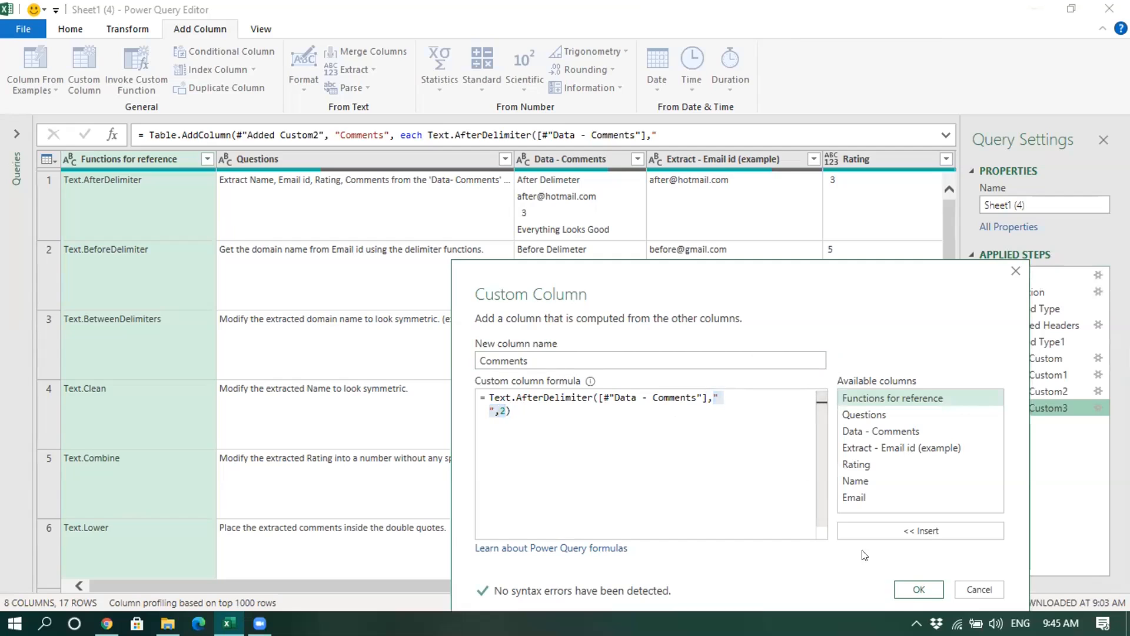
click(917, 589)
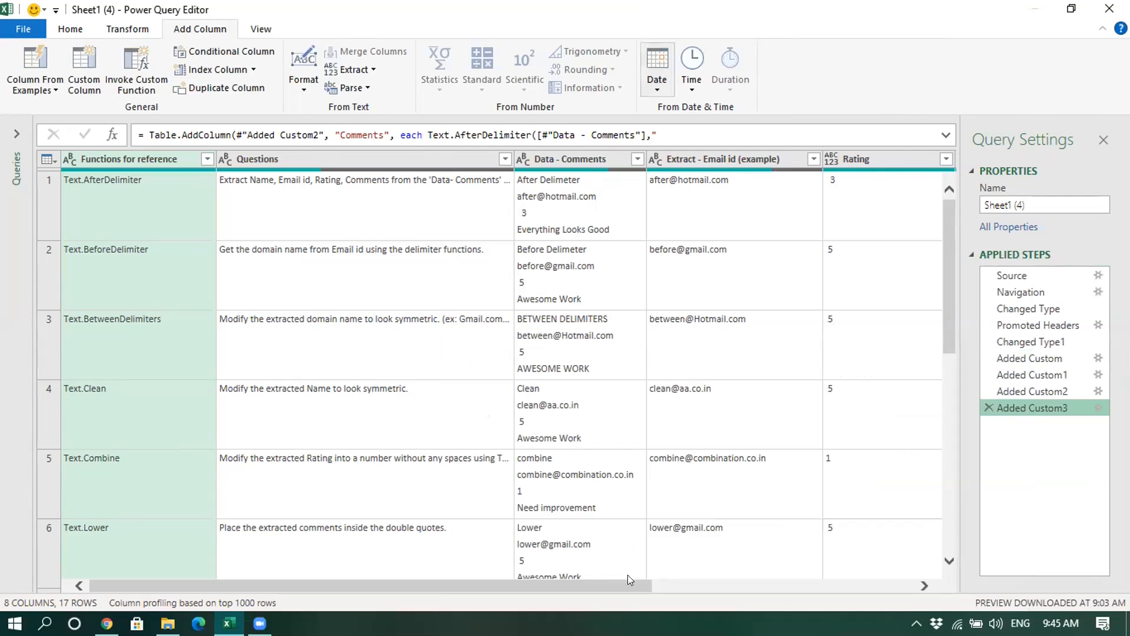
- Review the extracted Rating, Name, Email and Comments columns one after another
drag(623, 585, 882, 598)
click(477, 159)
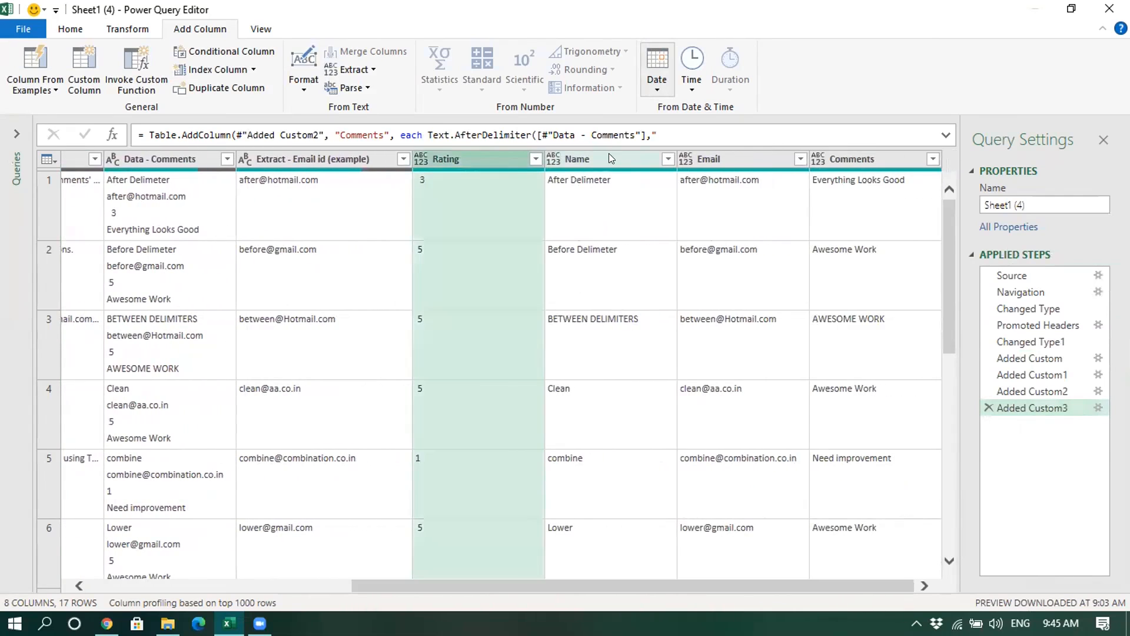
click(610, 157)
click(761, 160)
click(828, 162)
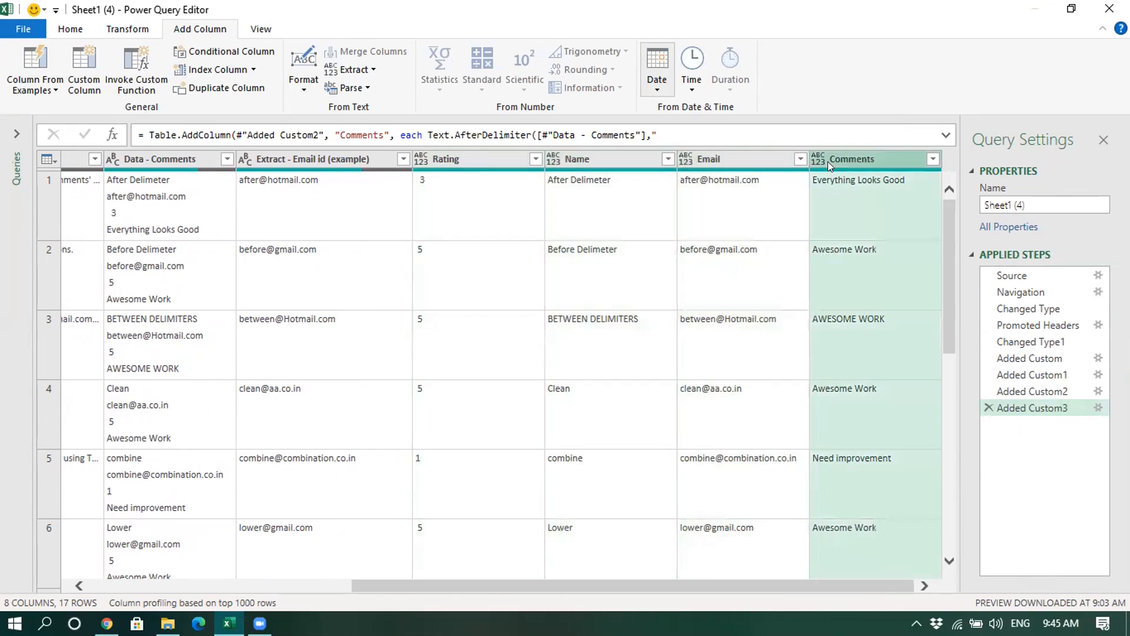
- Read the row 2 question about getting the domain name from the email id, and examine the Email column's values for it
drag(572, 584, 255, 575)
click(308, 288)
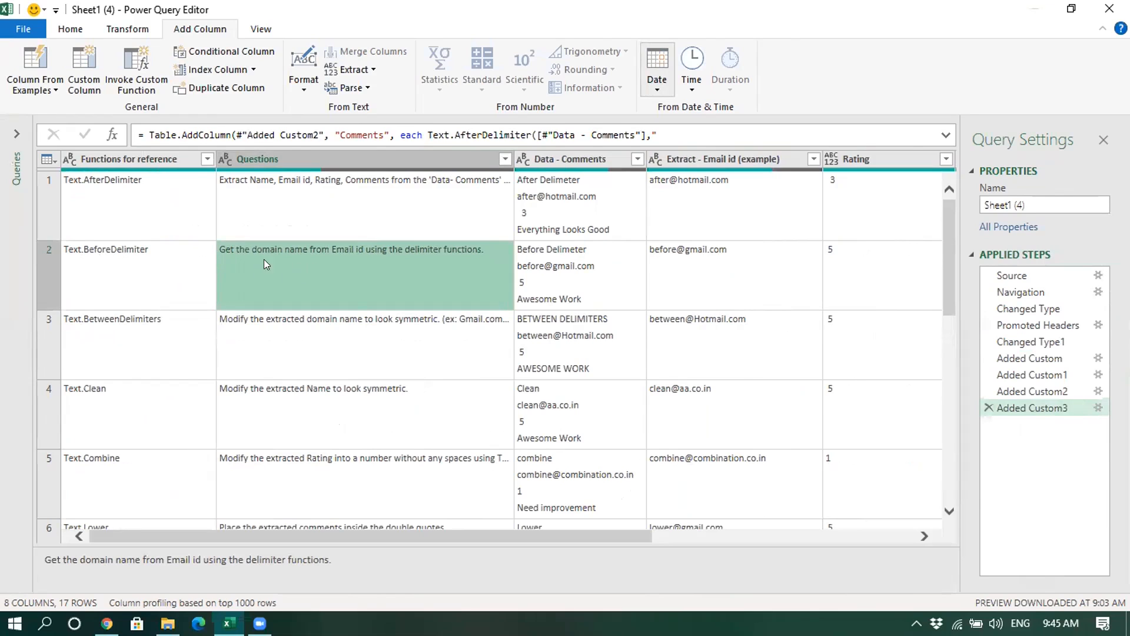
drag(387, 537, 795, 558)
click(747, 150)
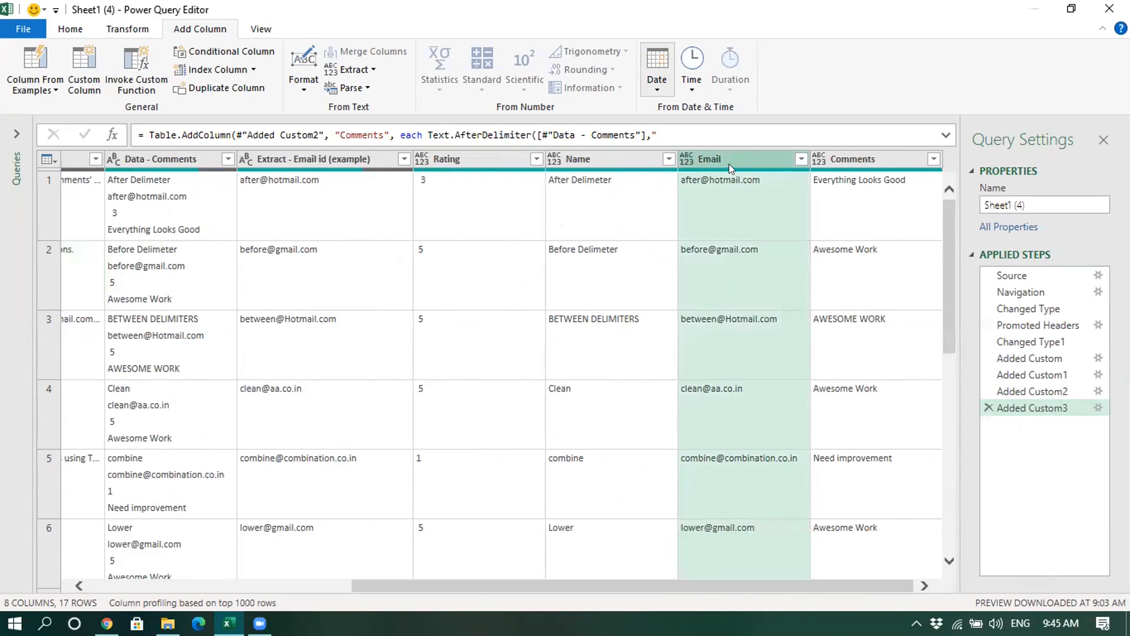
click(707, 193)
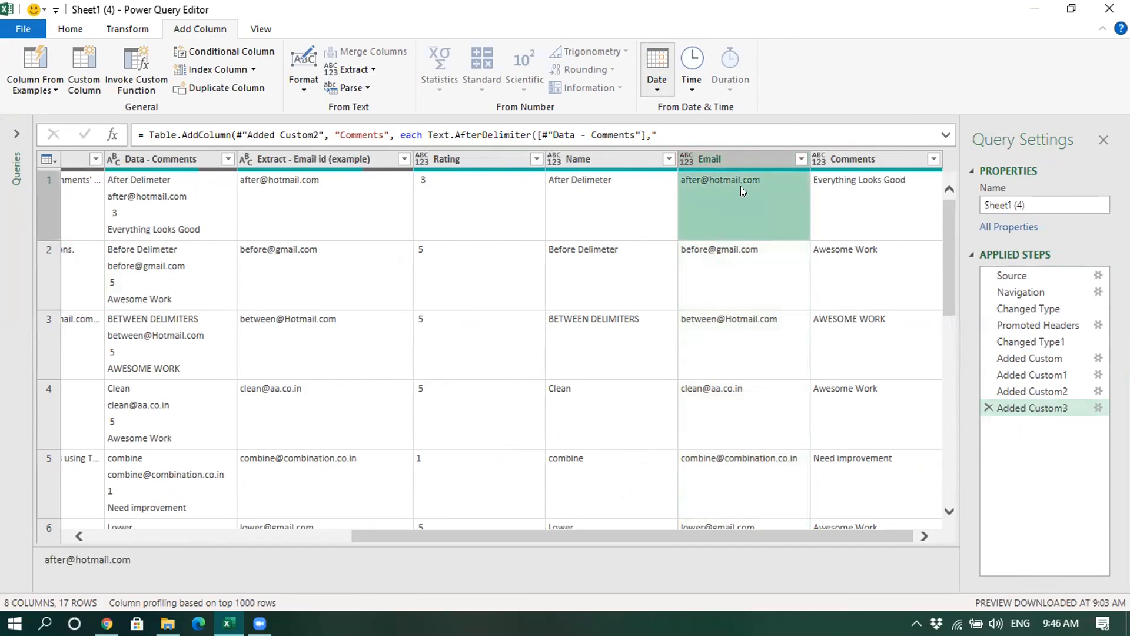
click(718, 252)
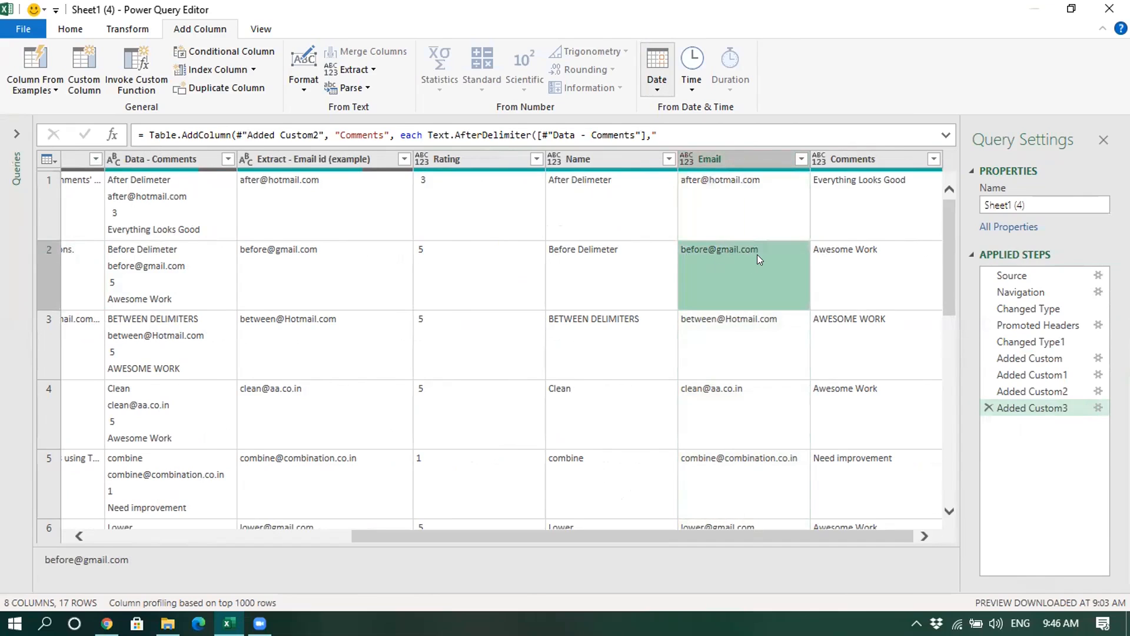
click(733, 352)
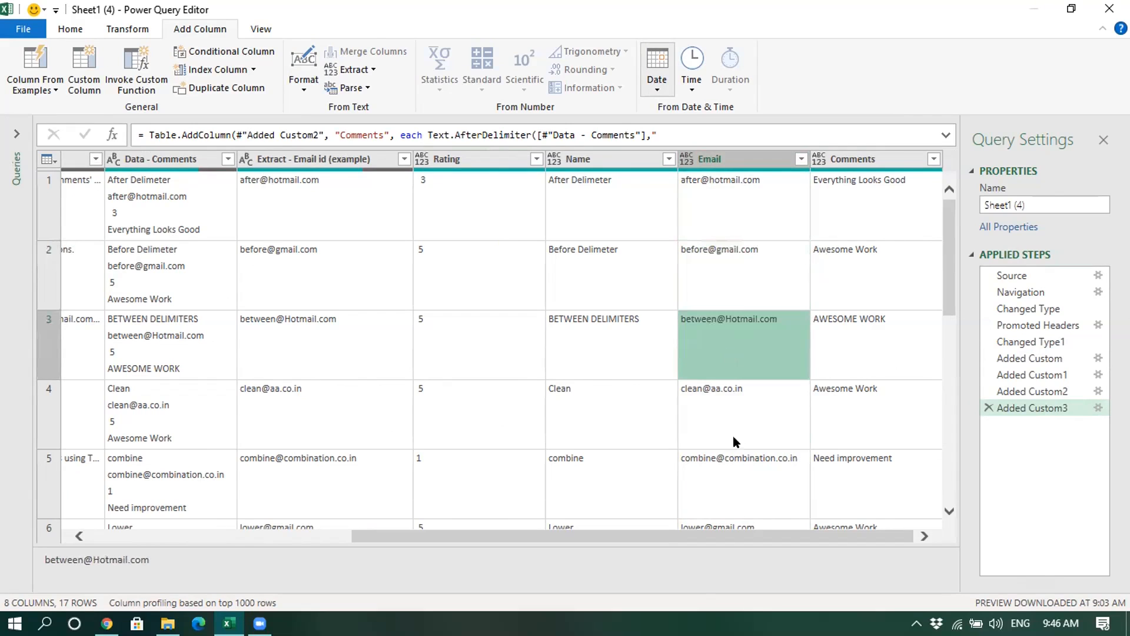
drag(661, 537, 363, 538)
click(360, 286)
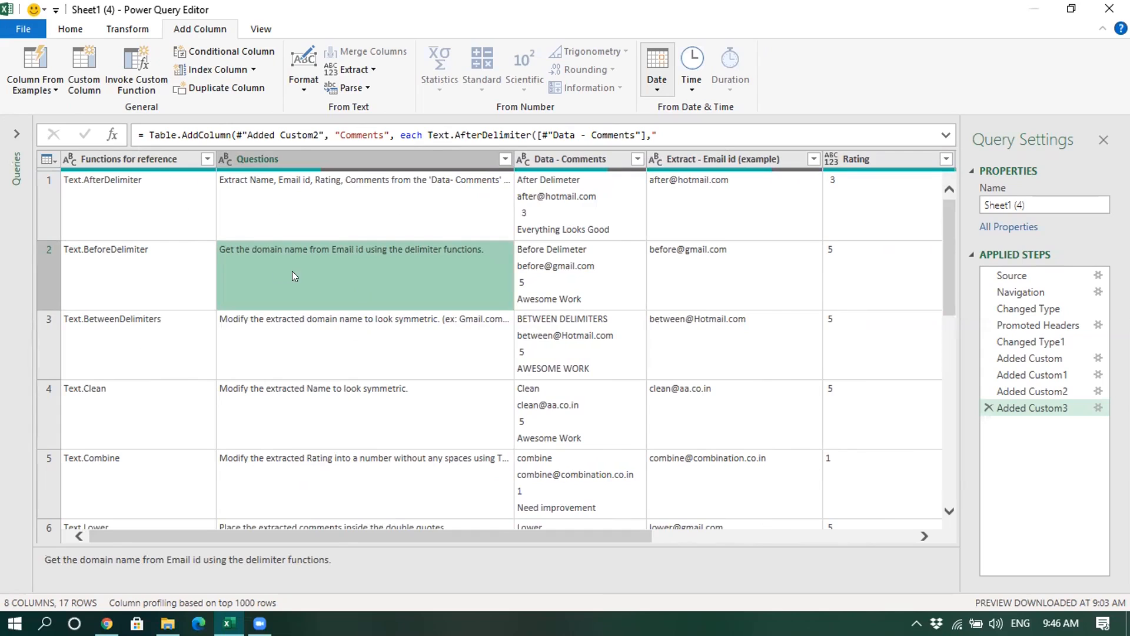
mouse_move(598, 536)
mouse_down()
mouse_move(768, 537)
mouse_move(599, 536)
mouse_up()
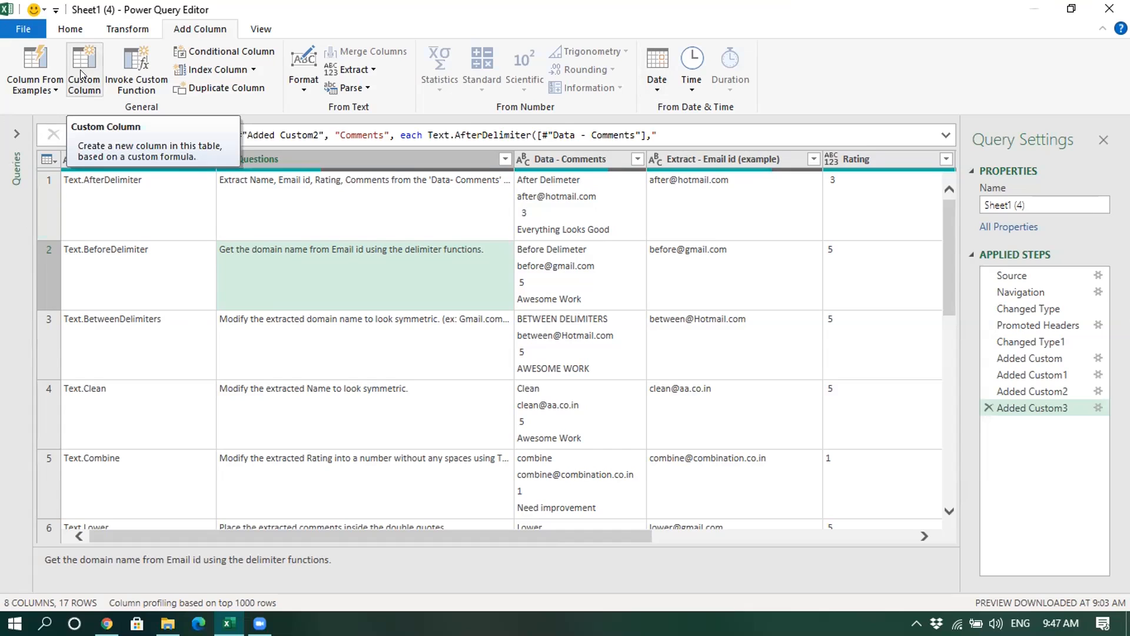
- Start a new custom column named Domain Name, keeping the questions readable beside the dialog
click(80, 70)
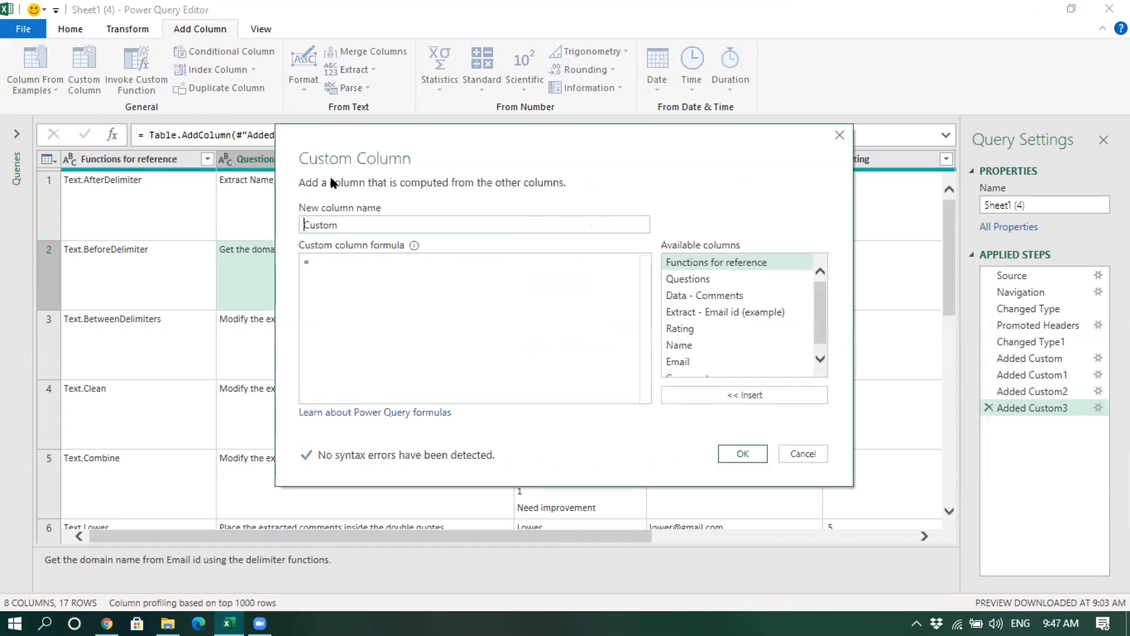
drag(406, 183, 430, 378)
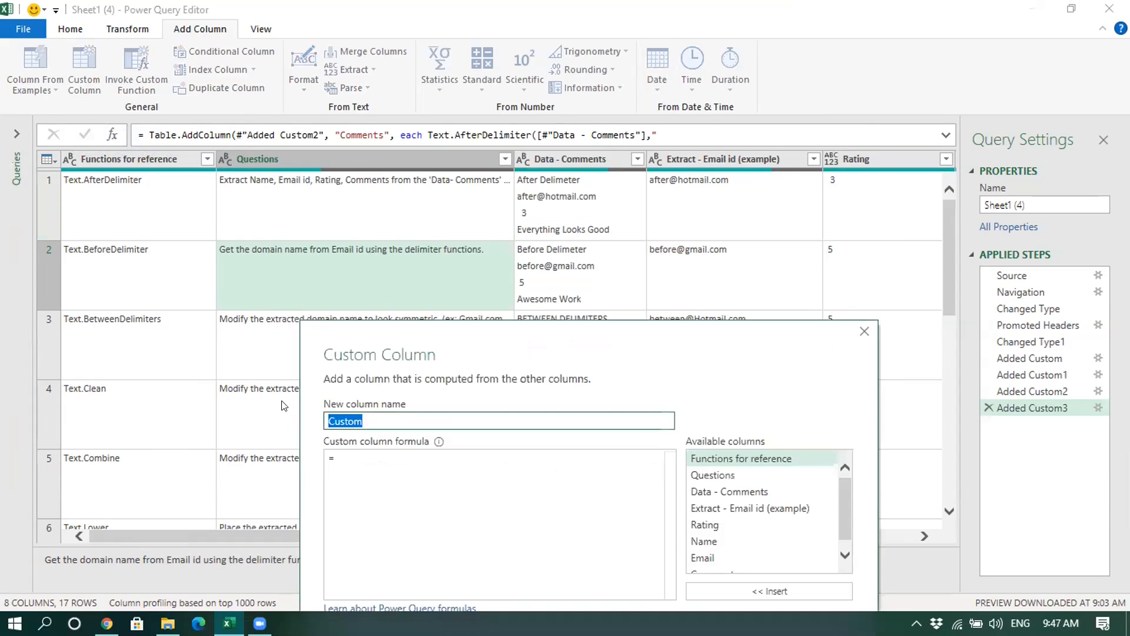
text(Domain NAme)
key(BackSpace)
key(BackSpace)
key(BackSpace)
text(ame)
click(363, 462)
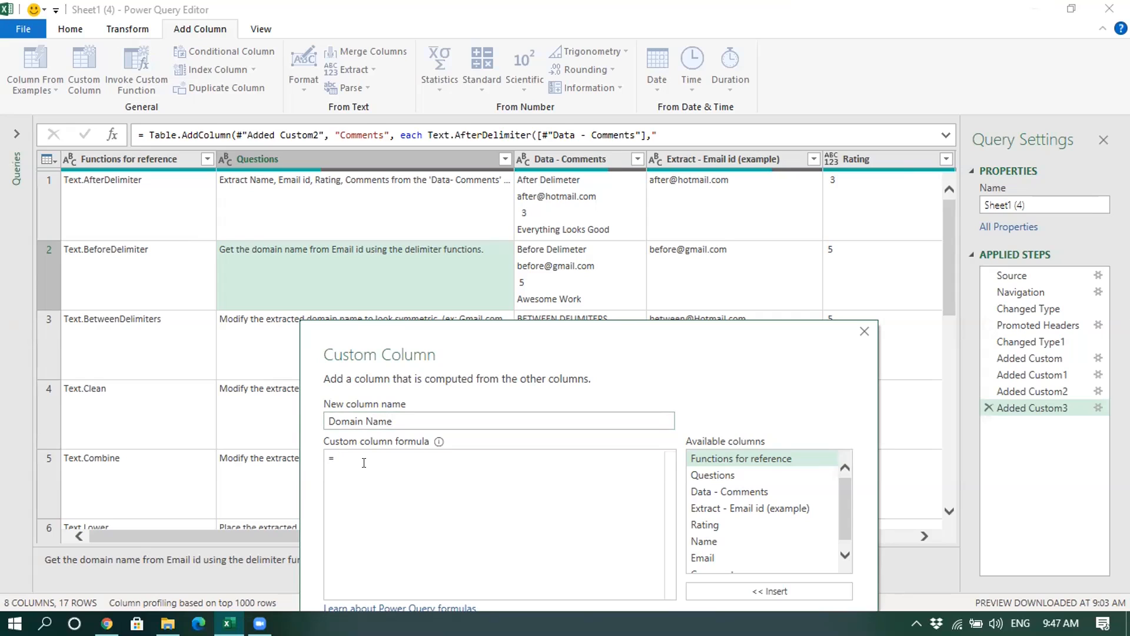
- Define the Domain Name column with the formula Text.AfterDelimiter([Email],"@") and add it to the query
text(Tex)
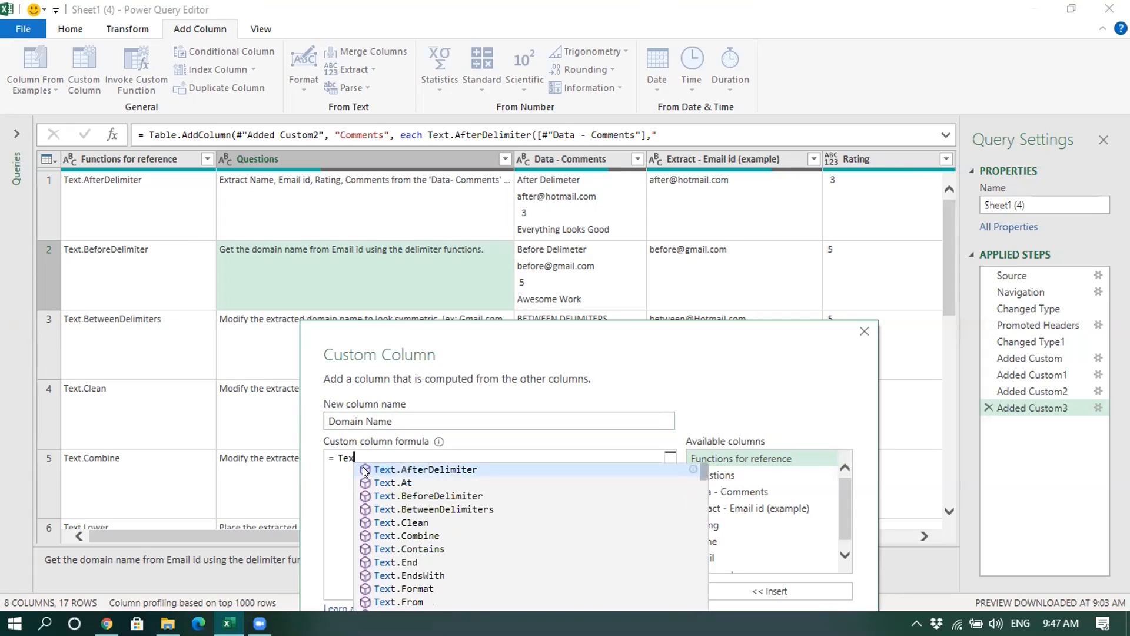
click(364, 470)
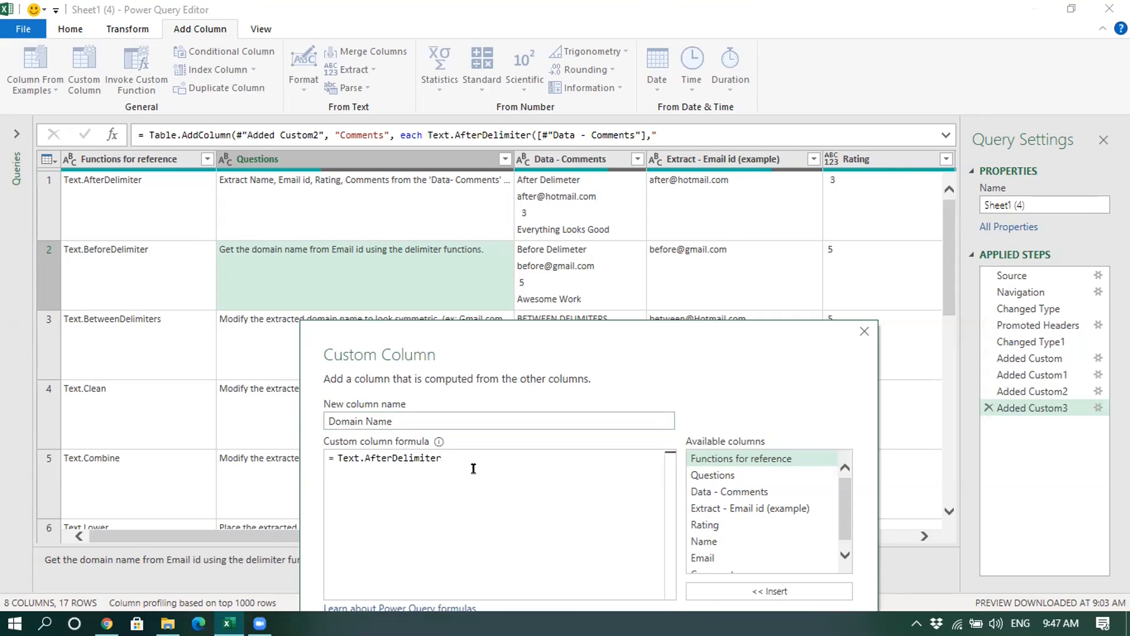
text(()
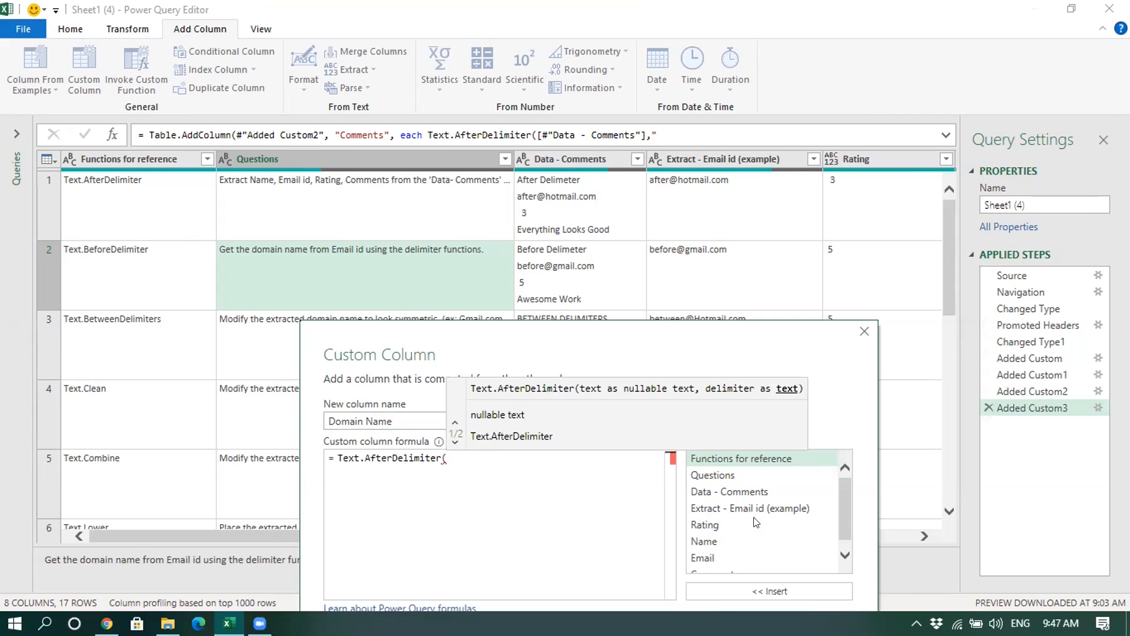
double_click(703, 557)
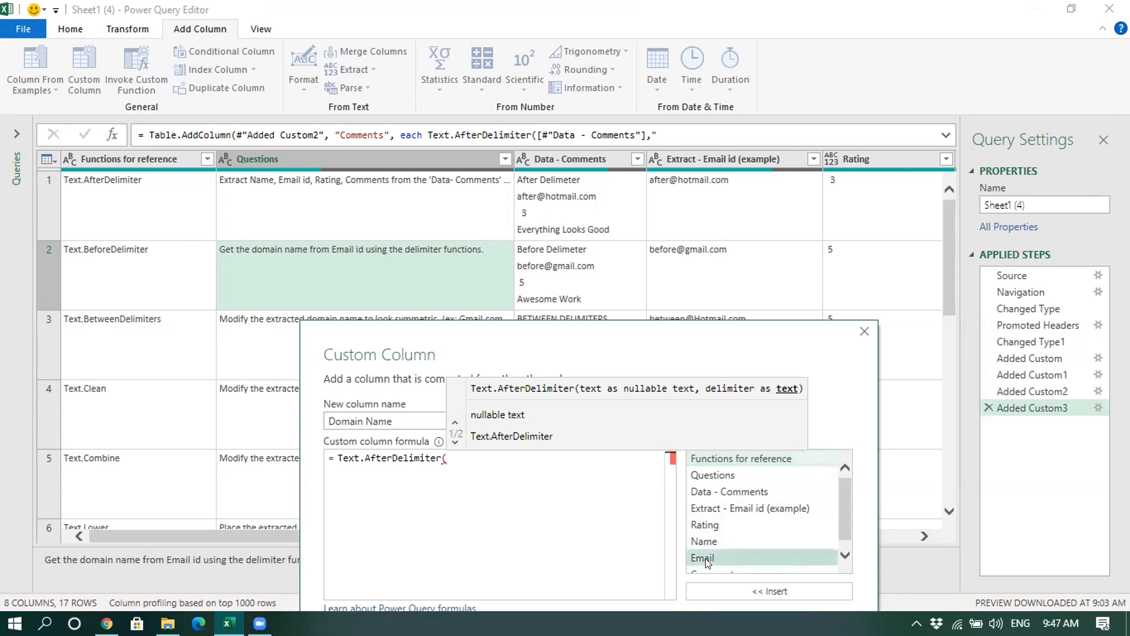
text(,)
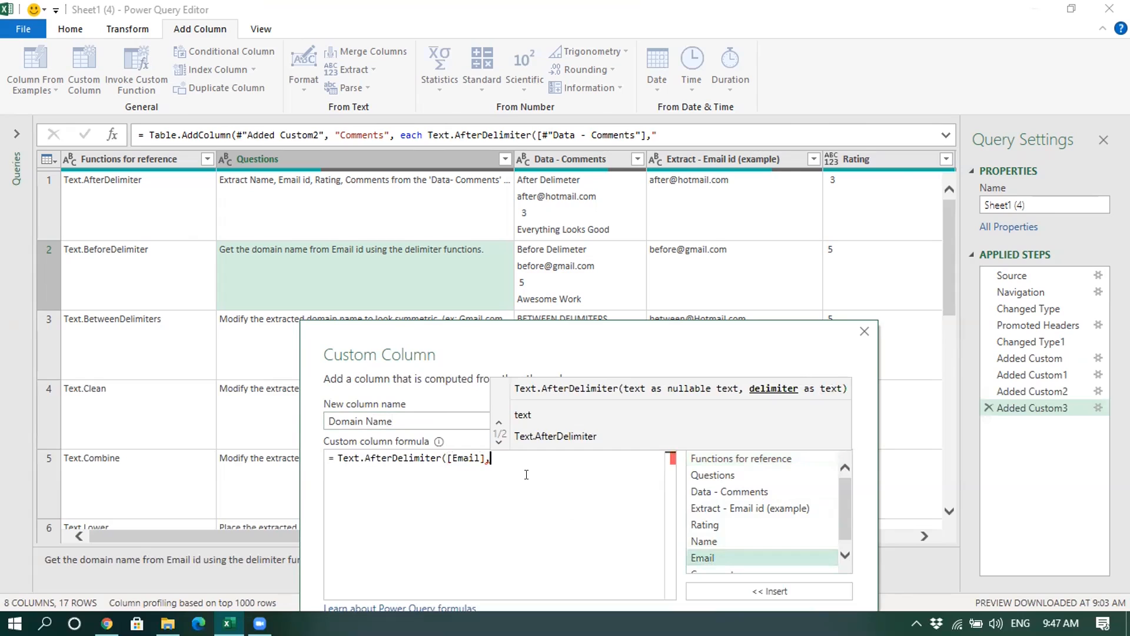
text("@)
click(528, 457)
text())
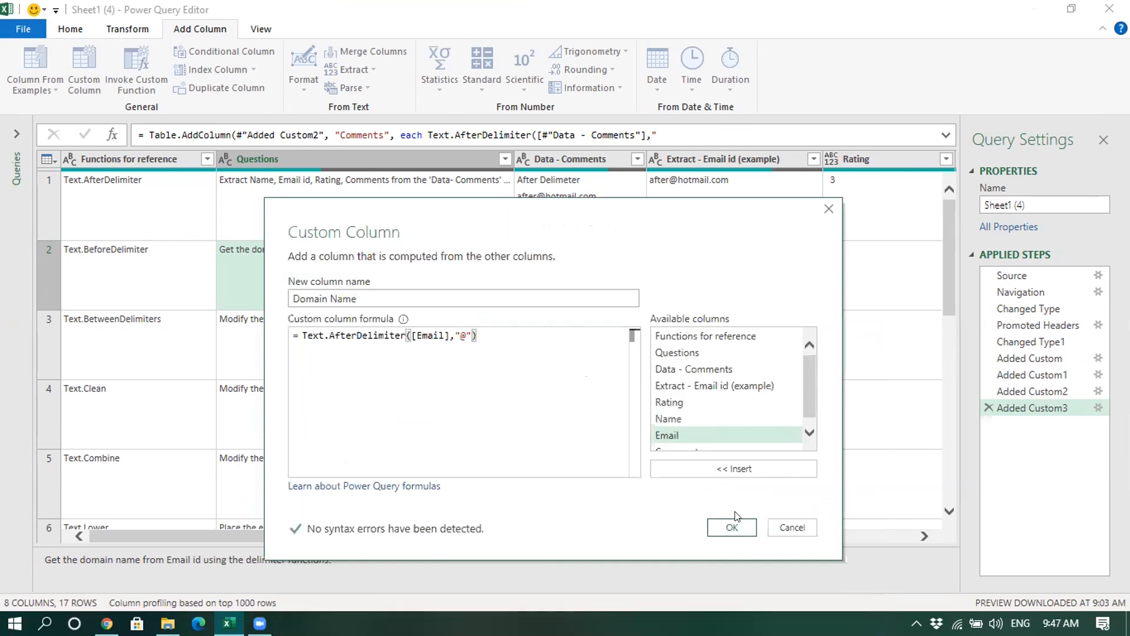
click(733, 525)
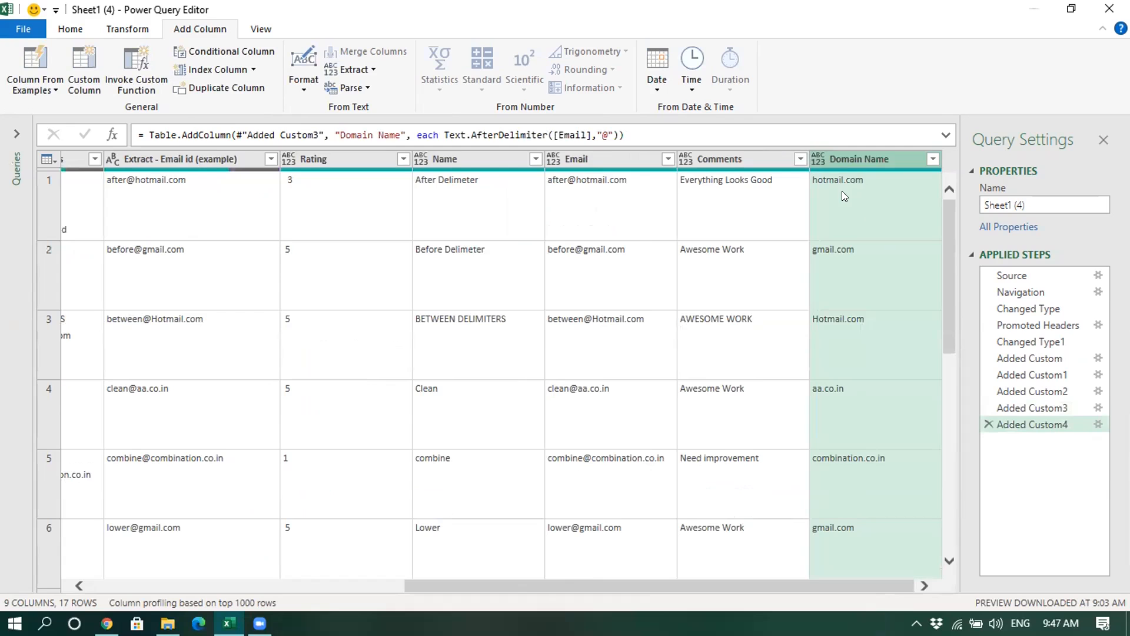
- Review the extracted values down the rows of the Domain Name column
scroll(839, 374, down, 5)
scroll(839, 373, up, 5)
drag(733, 585, 812, 571)
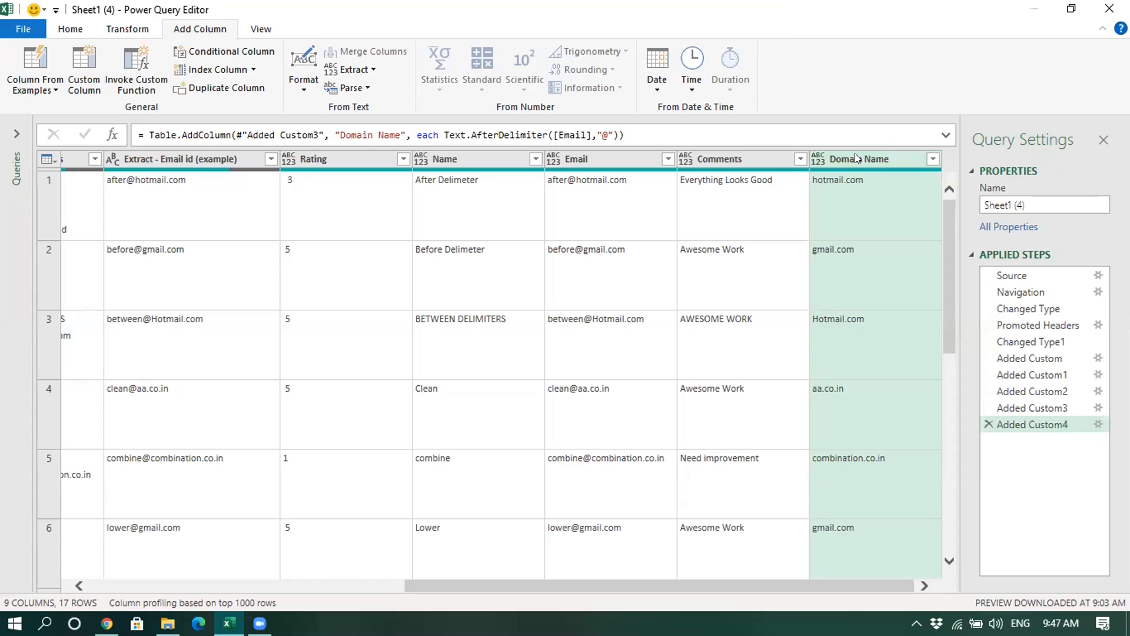
- Read the row 3 question about making the domain names symmetric, and compare the letter case of the Domain Name values
drag(705, 585, 400, 559)
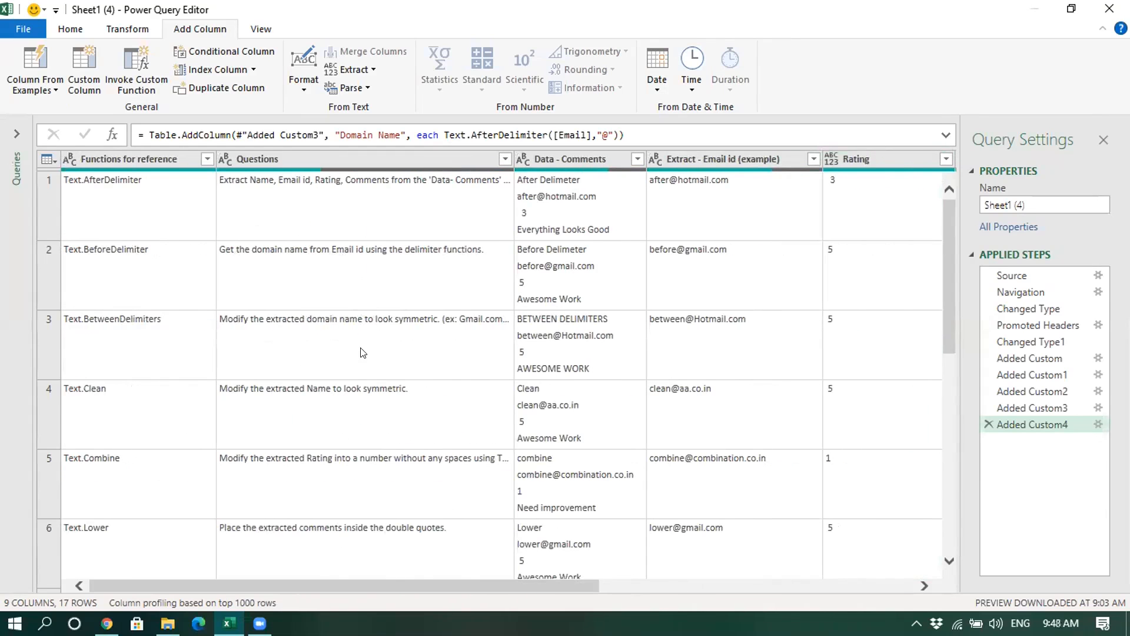
click(376, 325)
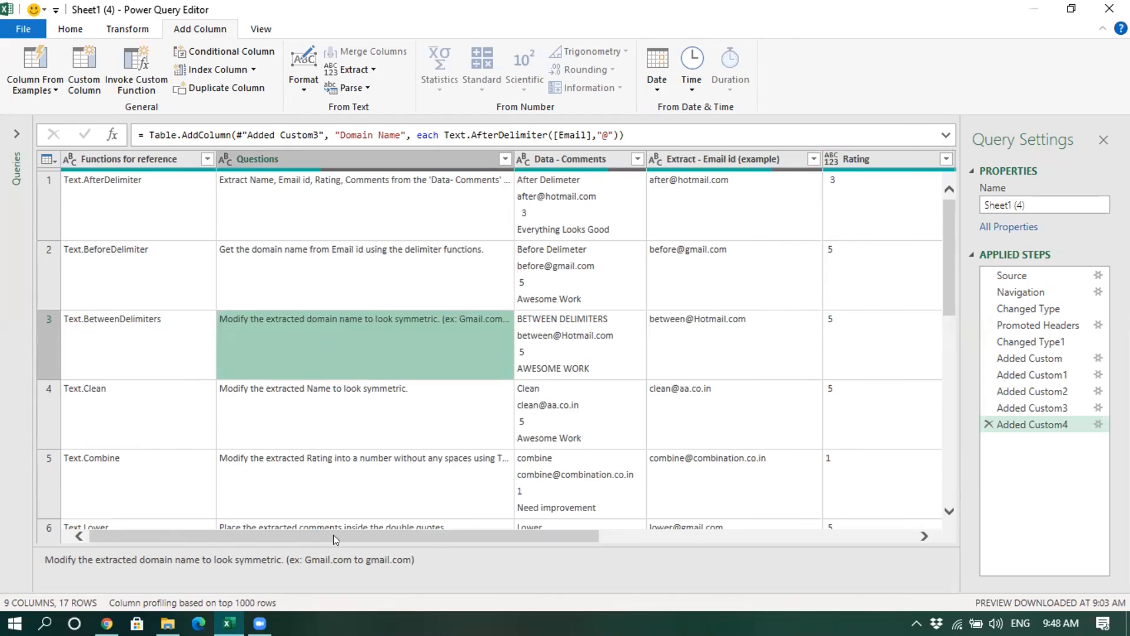
drag(333, 534, 767, 543)
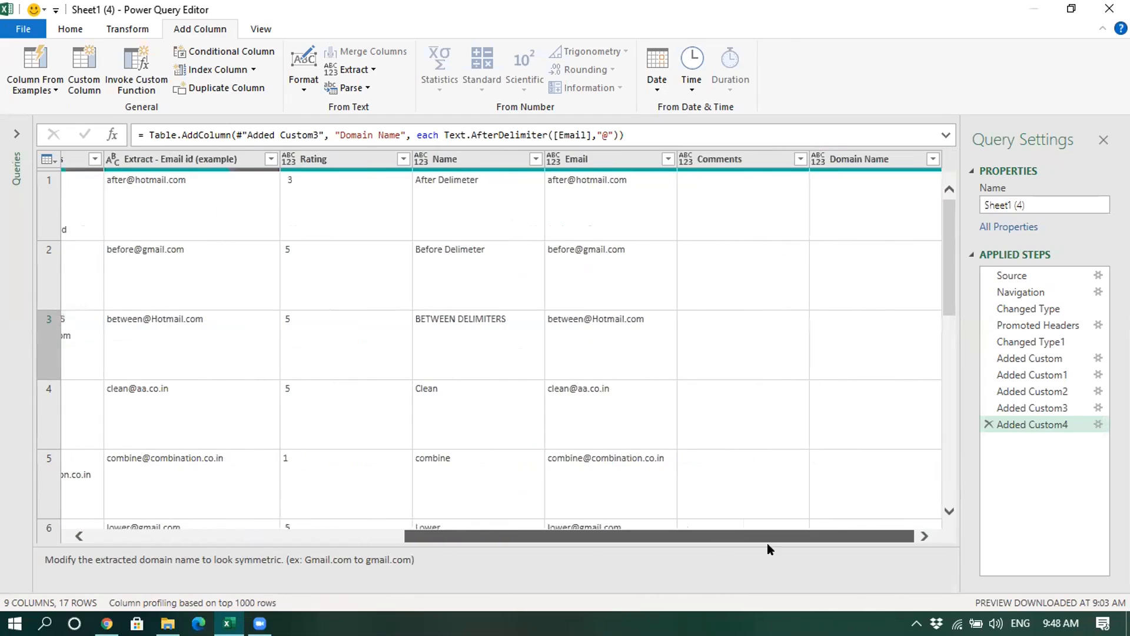
click(851, 155)
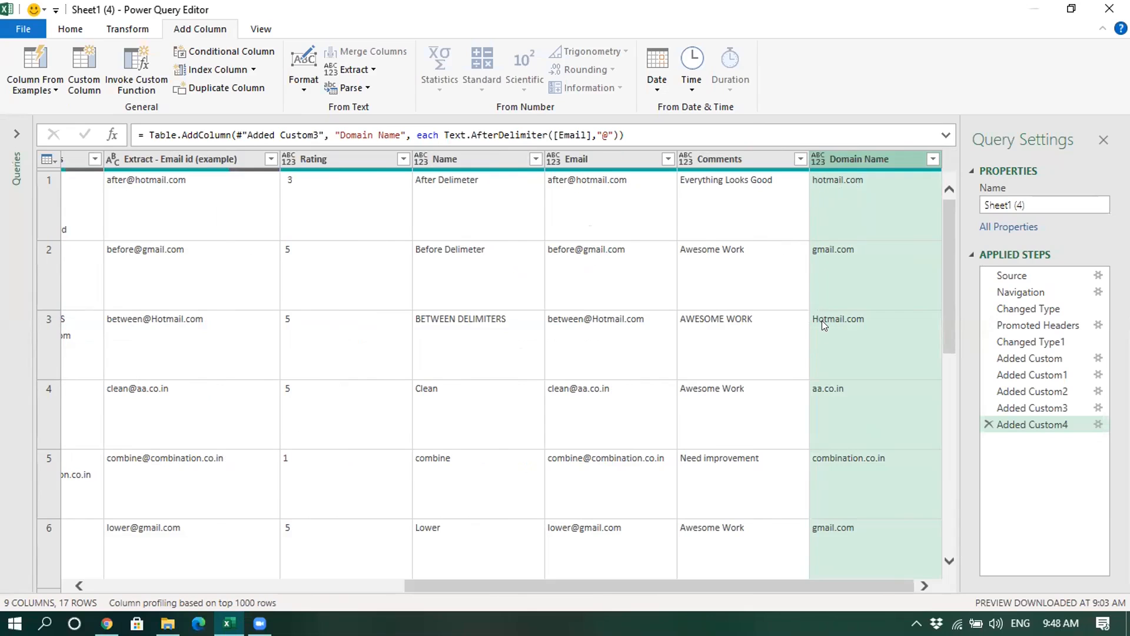
scroll(828, 254, down, 5)
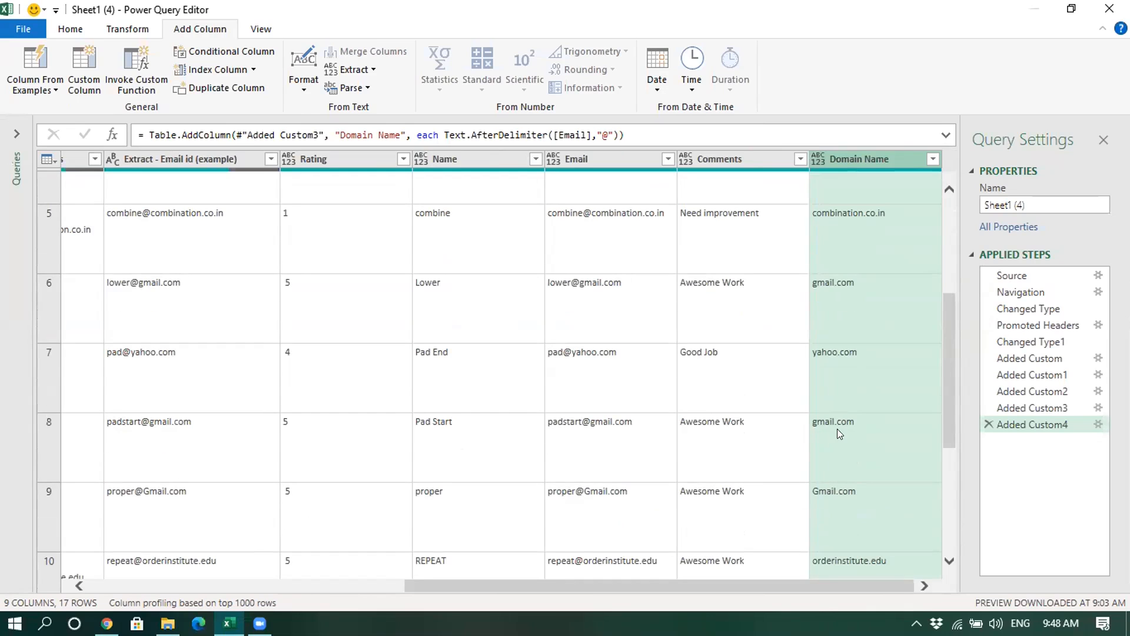
scroll(839, 494, down, 4)
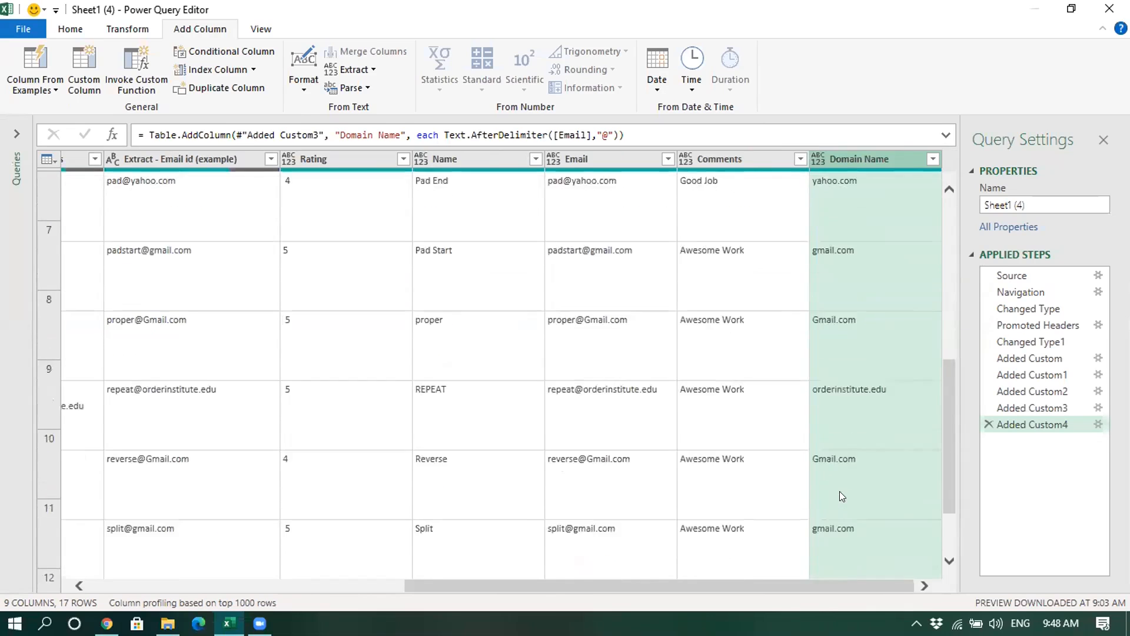
scroll(849, 462, up, 8)
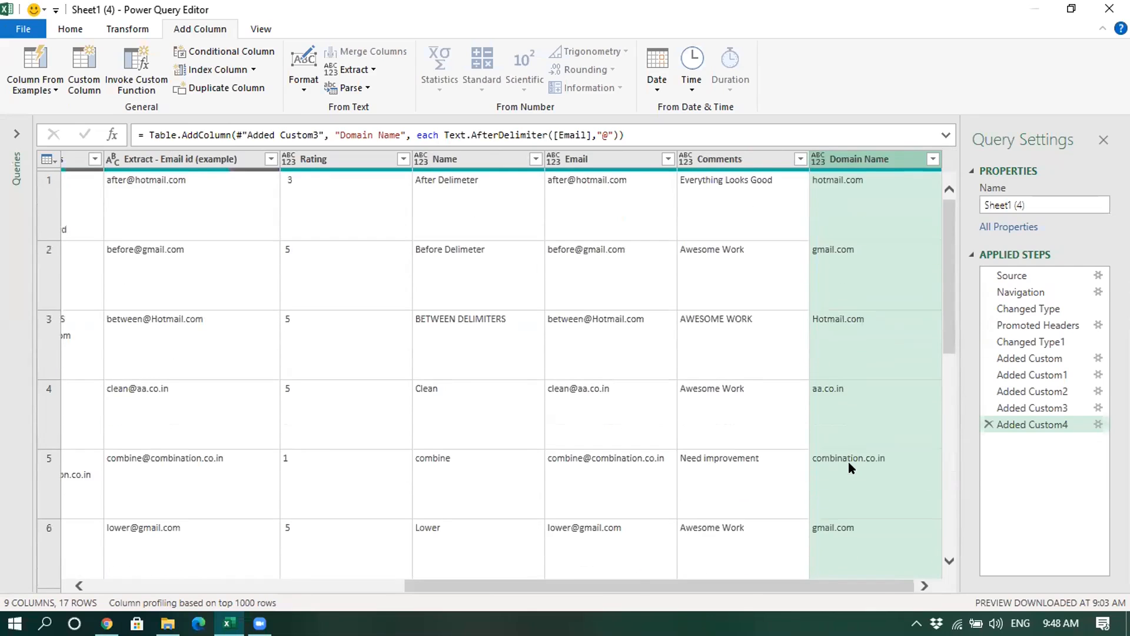
drag(779, 587, 354, 582)
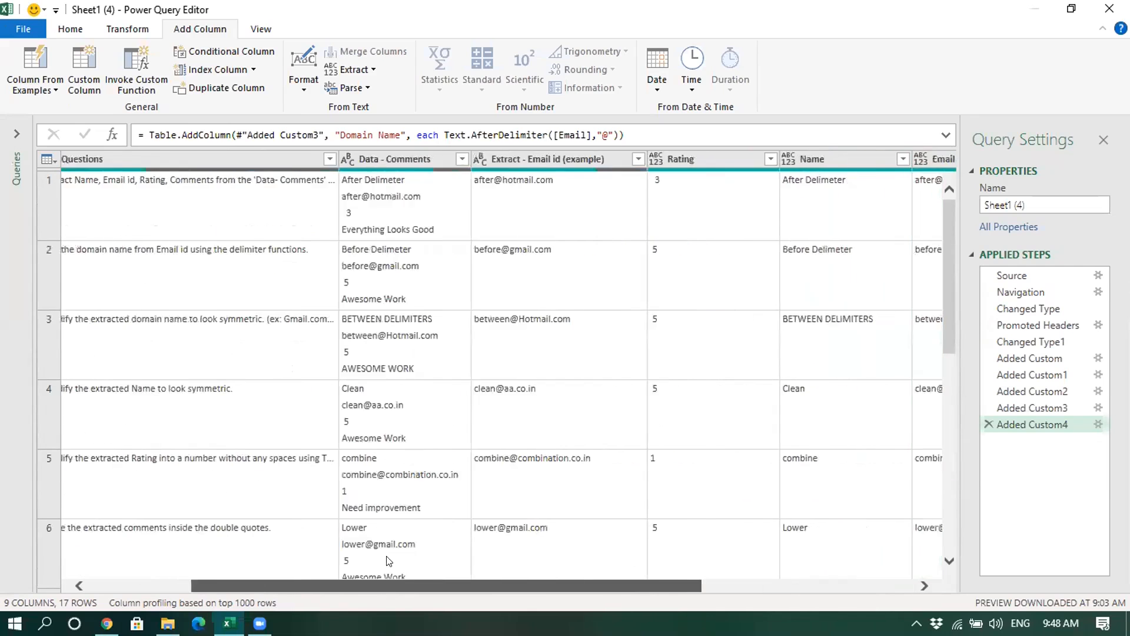
drag(510, 584, 957, 587)
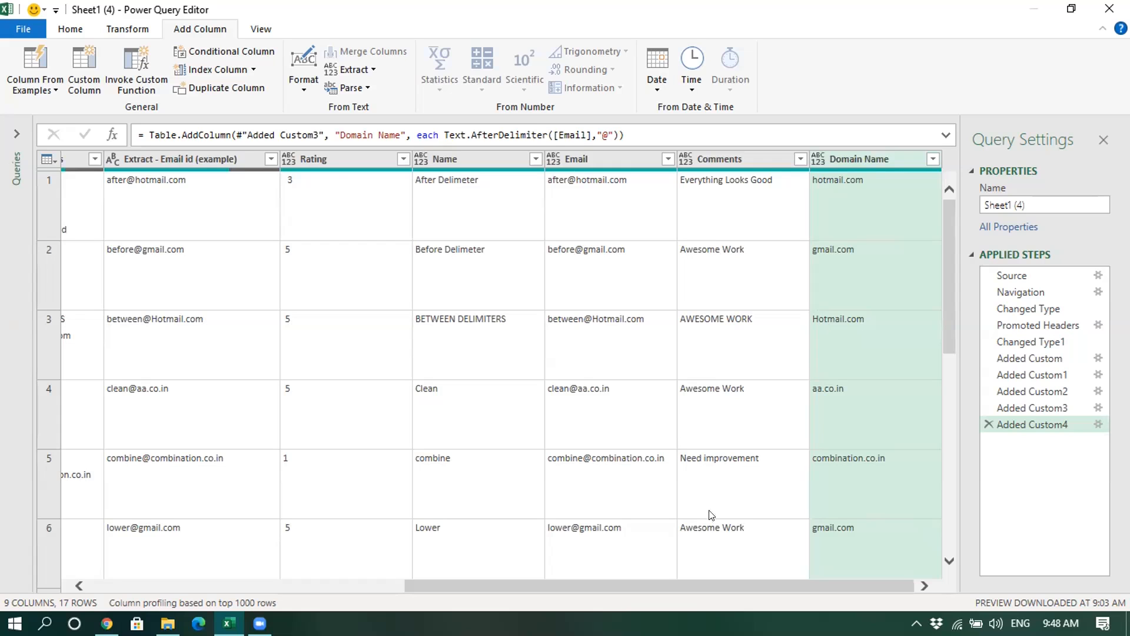
drag(709, 586, 363, 585)
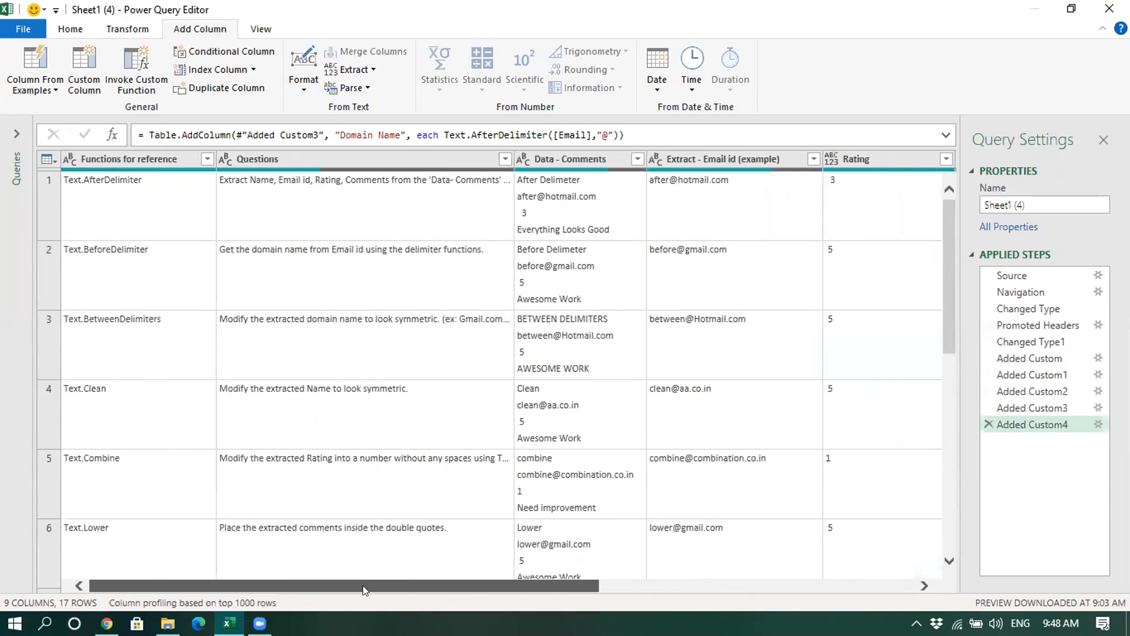
click(364, 358)
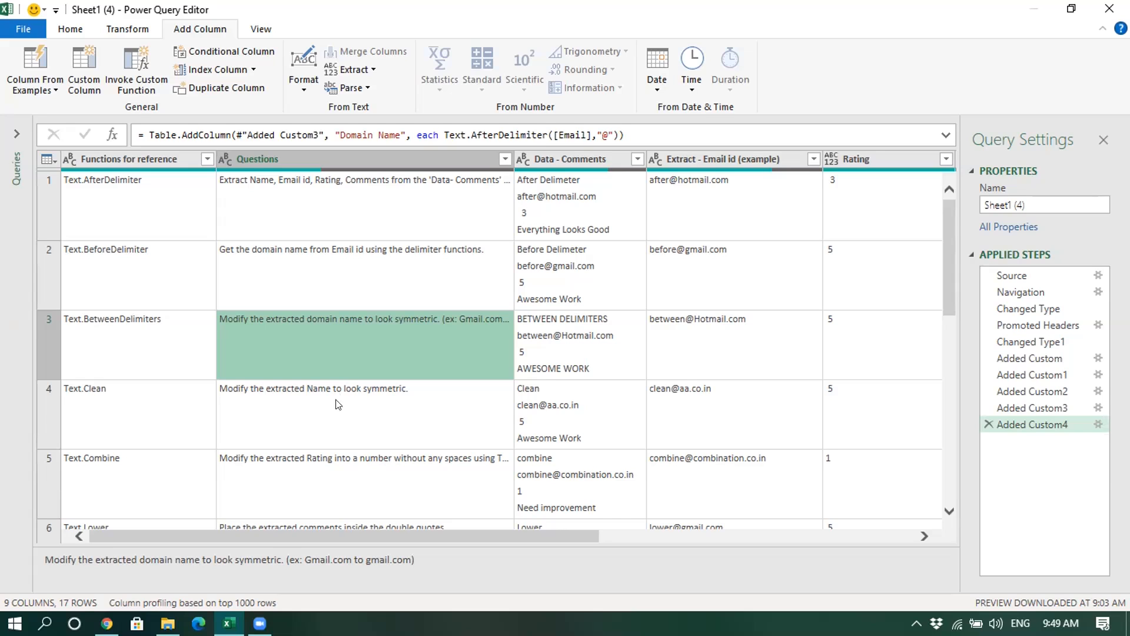
- Read the row 4 question about making the Name values symmetric, and examine the capitalisation of entries throughout the Name column
click(300, 429)
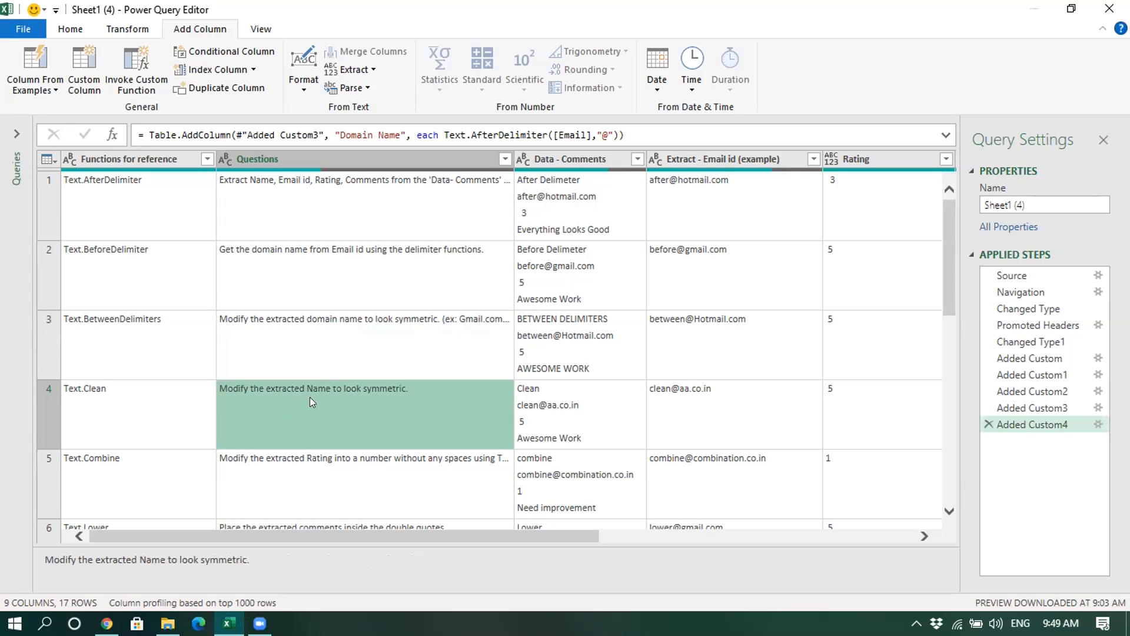
drag(457, 535, 712, 536)
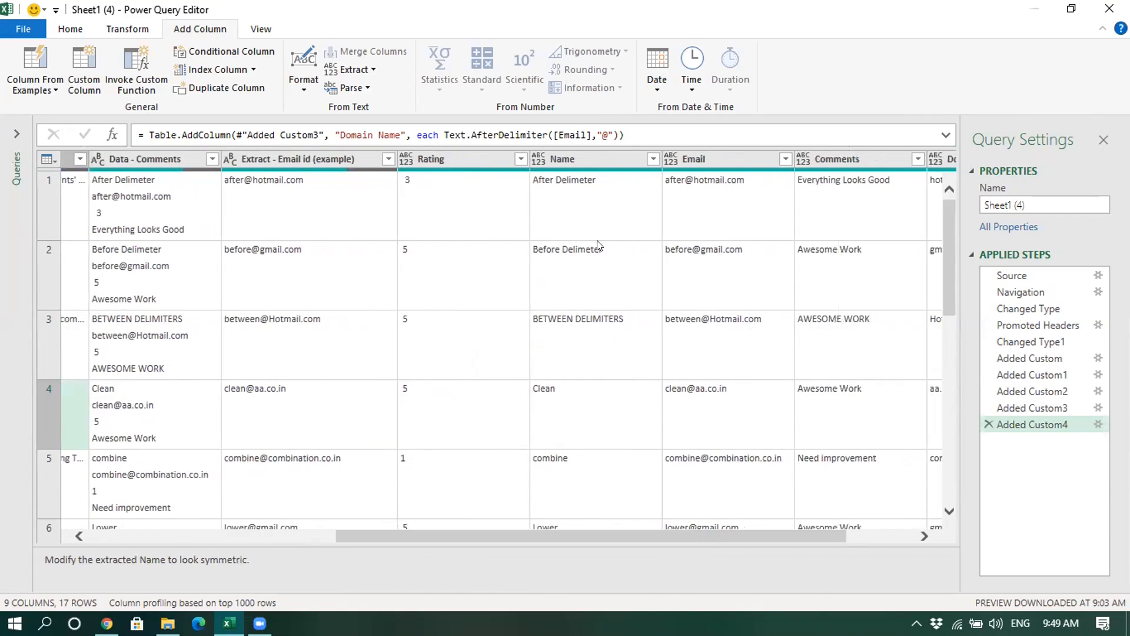
click(595, 208)
click(602, 332)
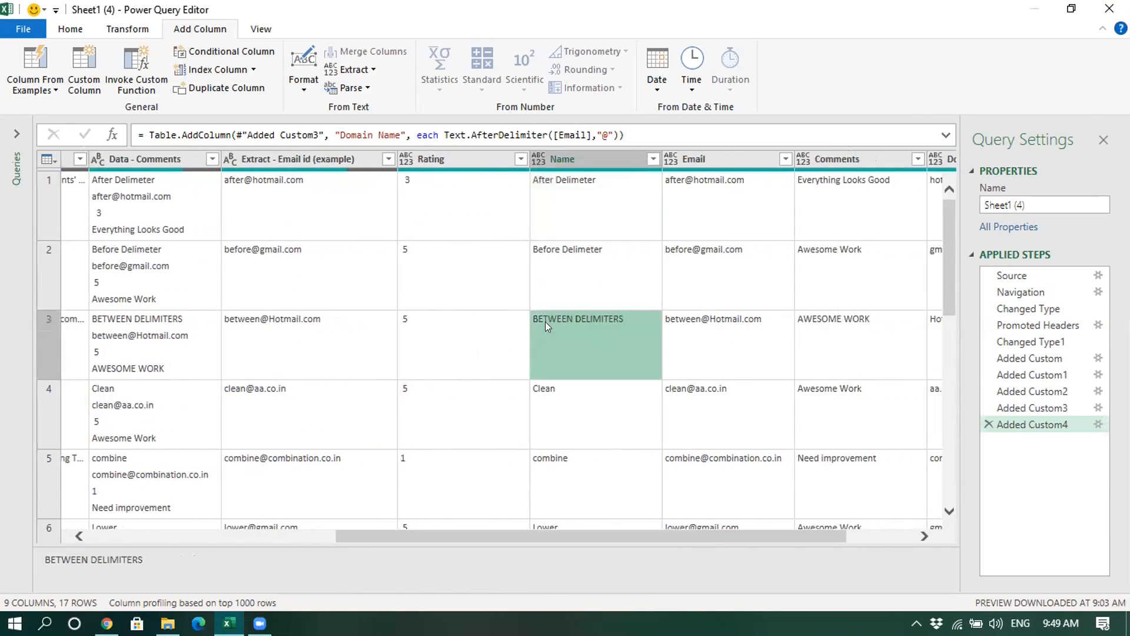
click(538, 254)
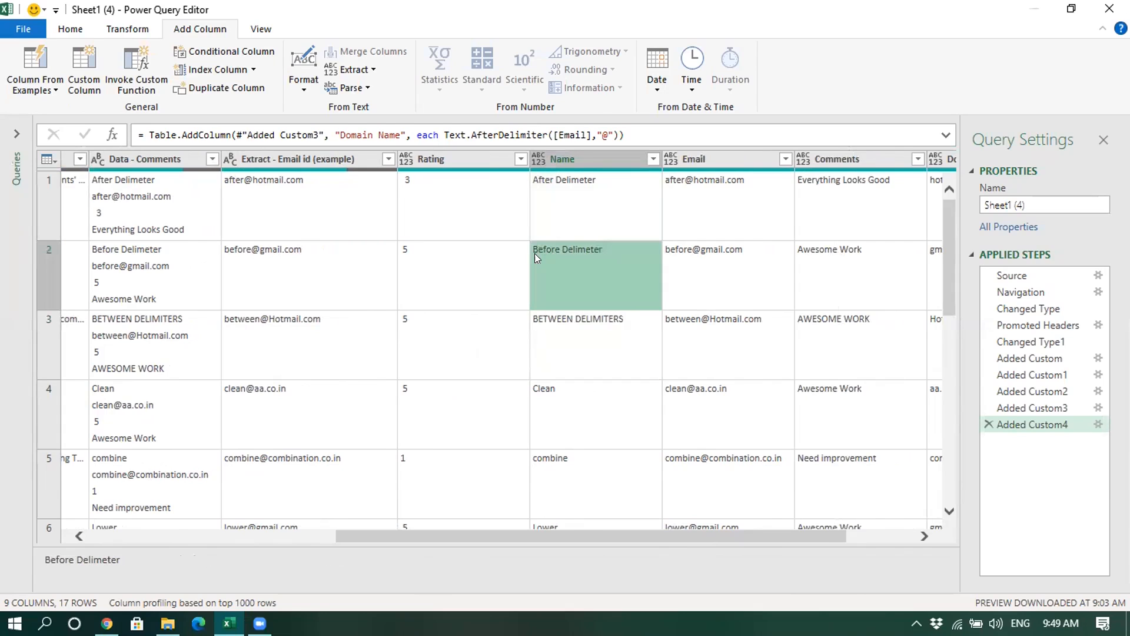
click(551, 409)
click(556, 469)
scroll(556, 466, down, 2)
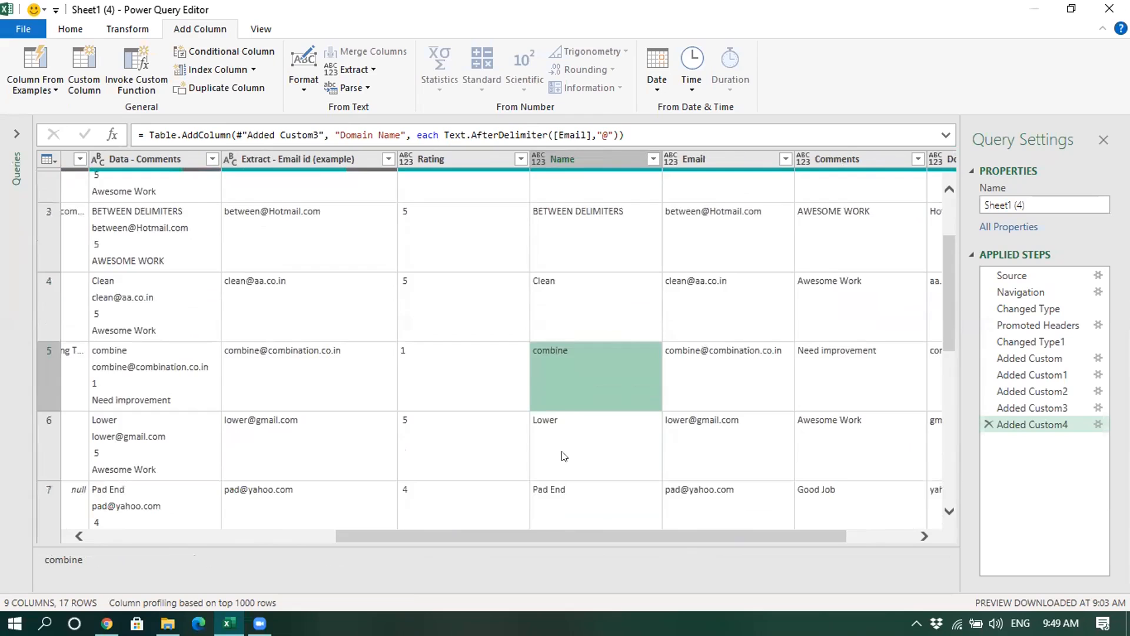
scroll(563, 457, down, 5)
scroll(573, 376, down, 1)
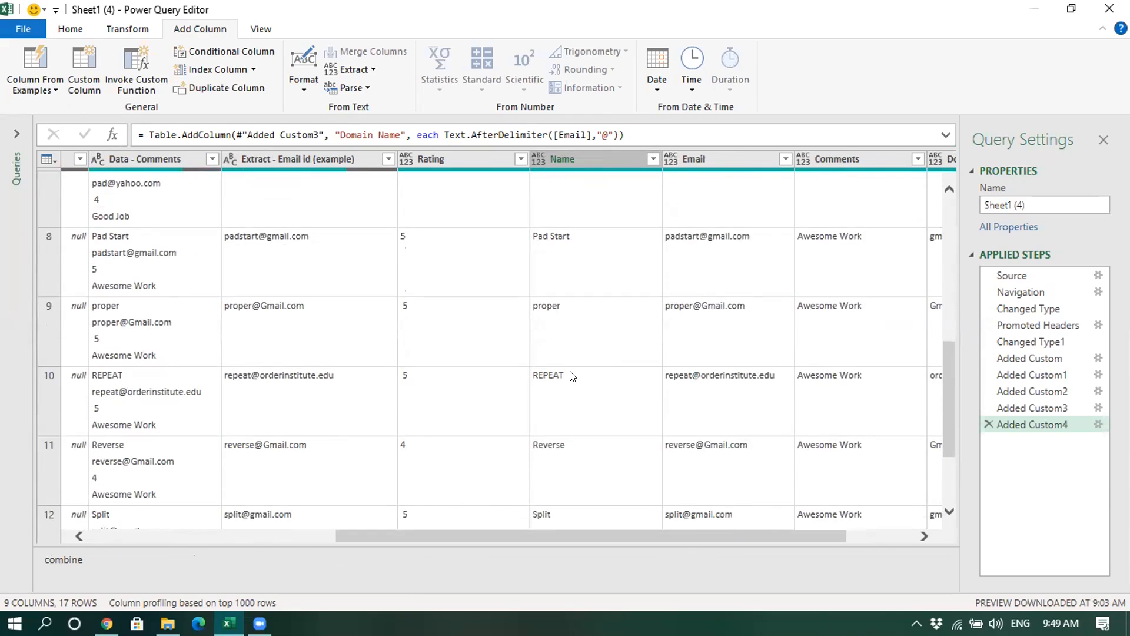
- Compare the letter case of the Name values in several rows and check the column's list of distinct values
scroll(570, 375, up, 8)
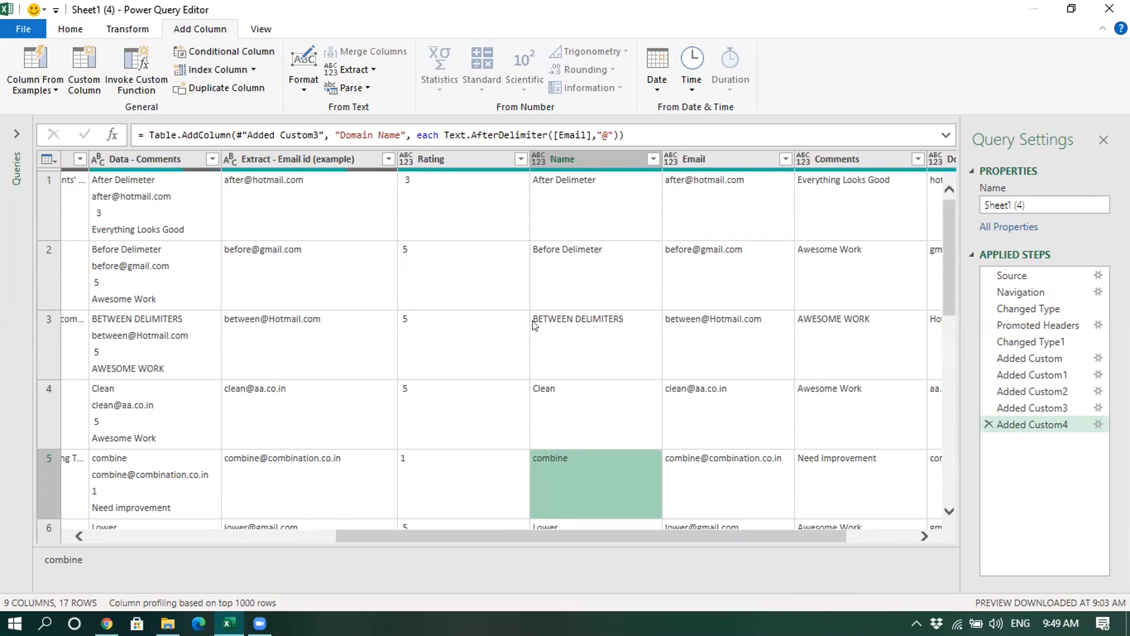
click(543, 193)
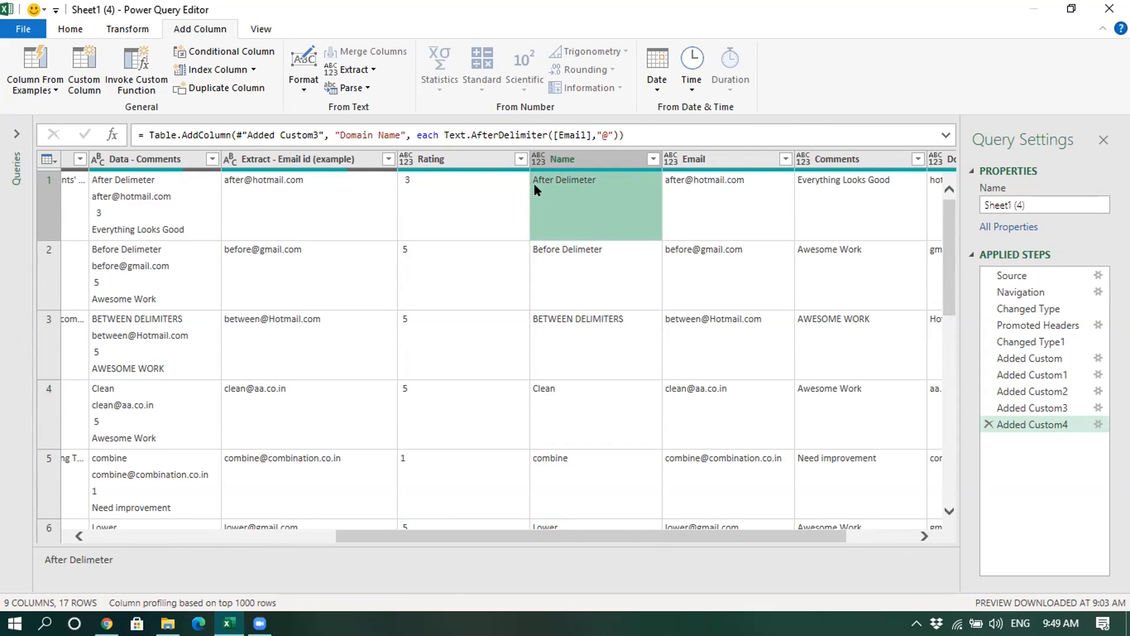
click(574, 347)
scroll(574, 354, right, 3)
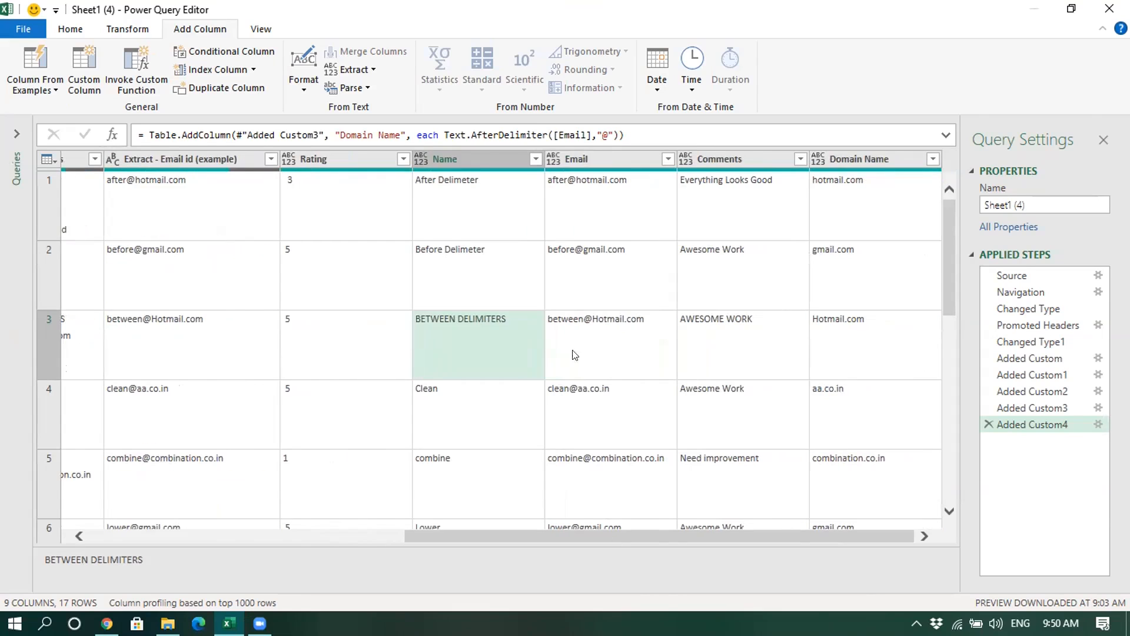
click(536, 158)
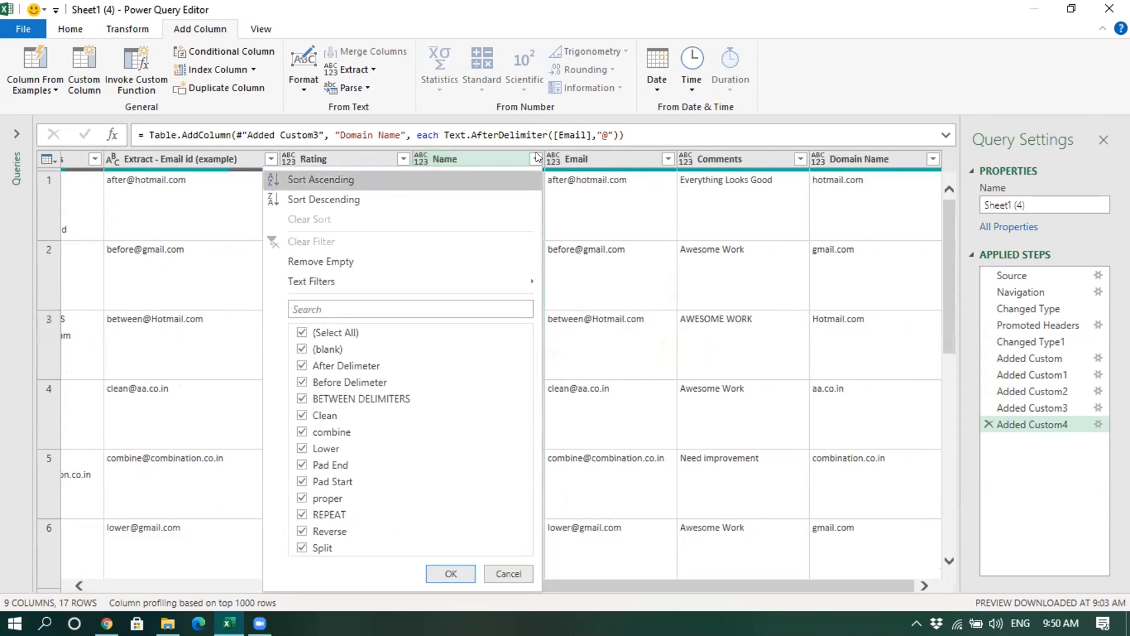
click(508, 574)
drag(573, 584, 546, 573)
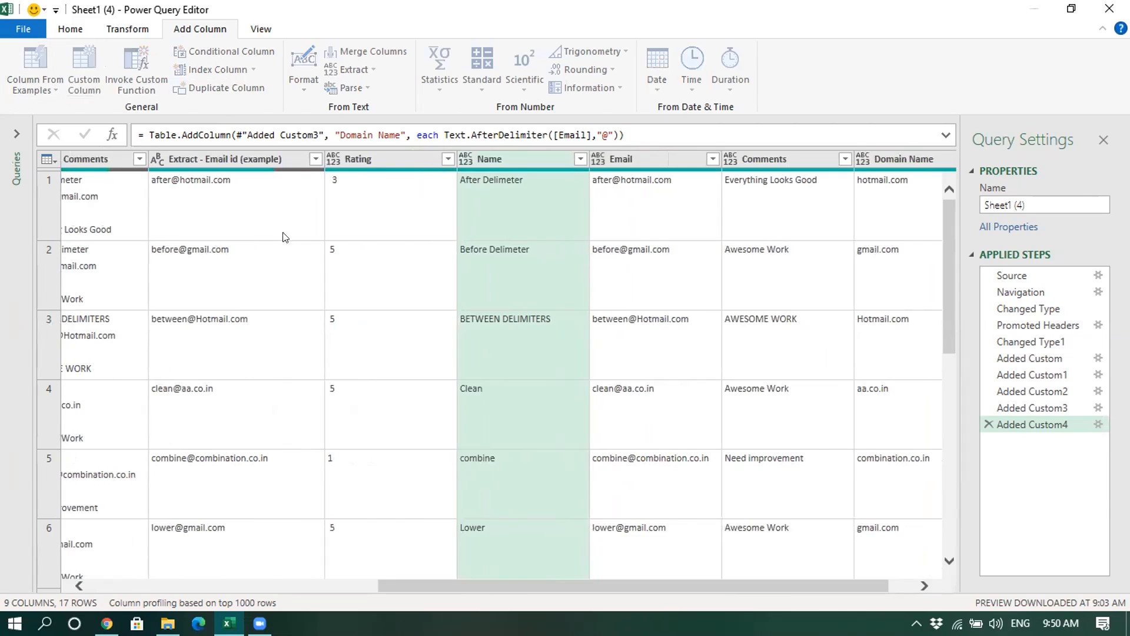
- Start a new custom column and name it Sym Names
key(alt+a)
key(c)
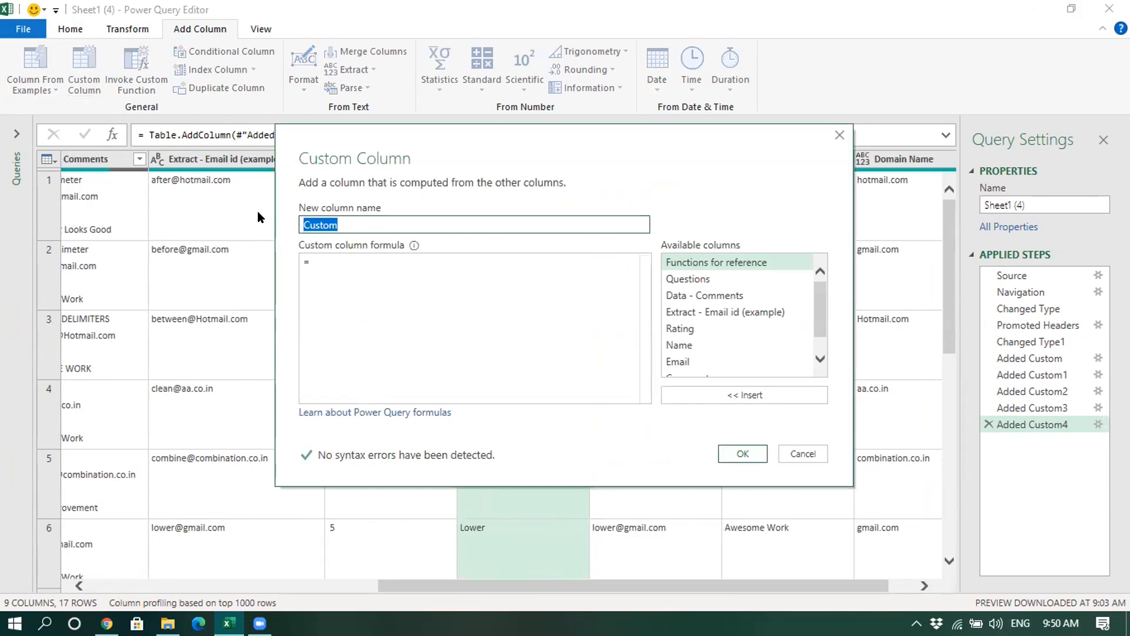
text(Sym NAme)
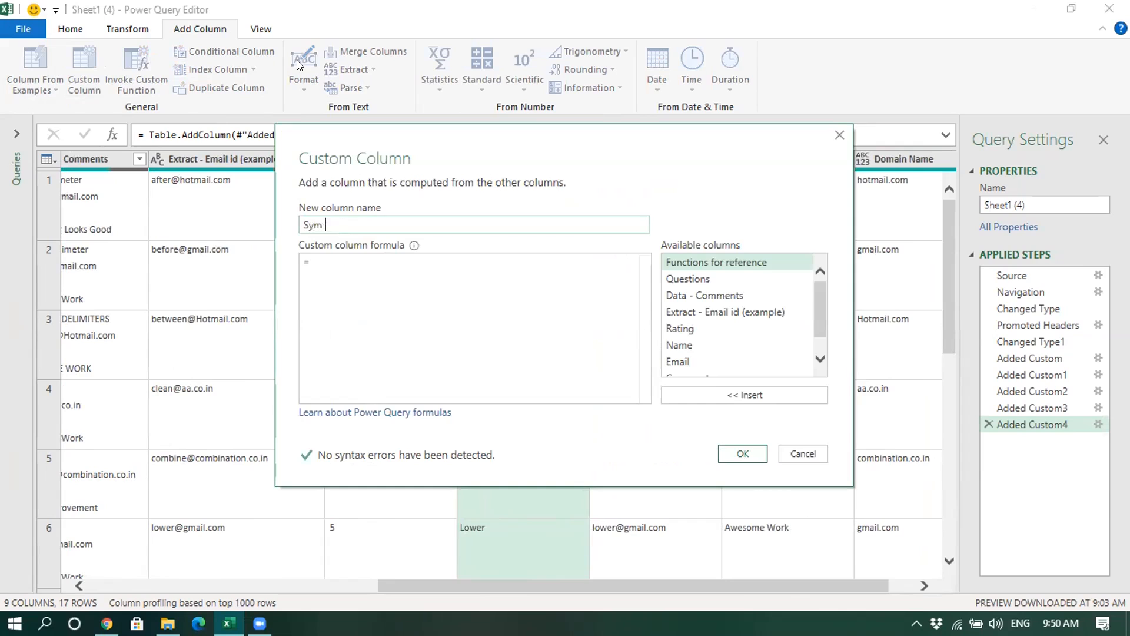
key(BackSpace)
key(BackSpace)
key(BackSpace)
text(ames)
- Define the Sym Names column with the formula Text.Proper([Name]) and add it to the query
click(324, 268)
text(Text.)
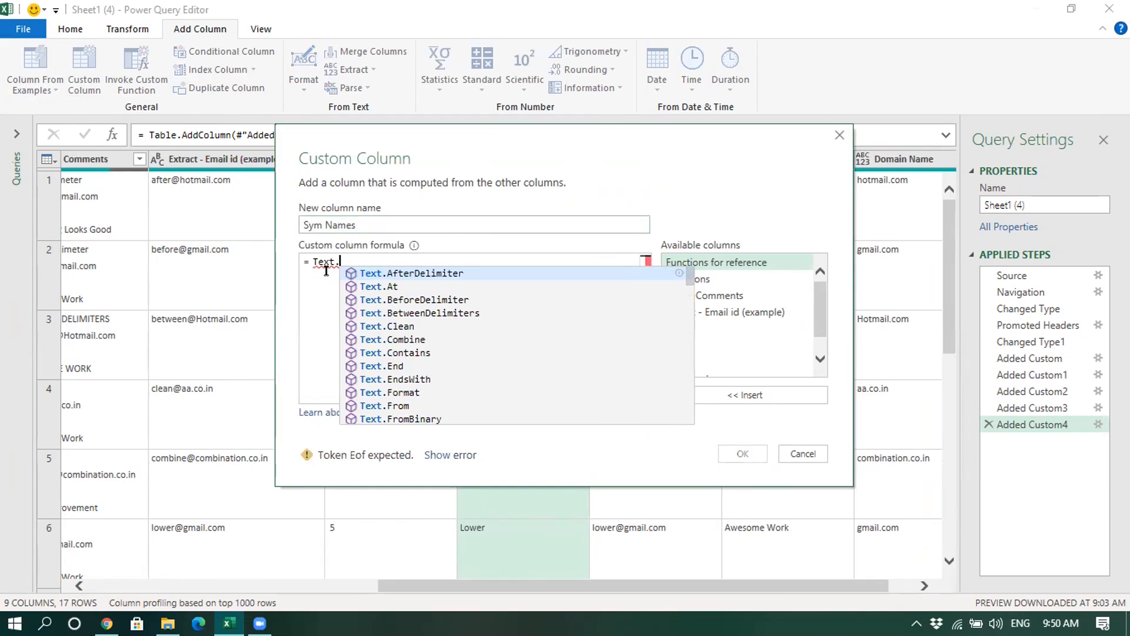
text(Pro)
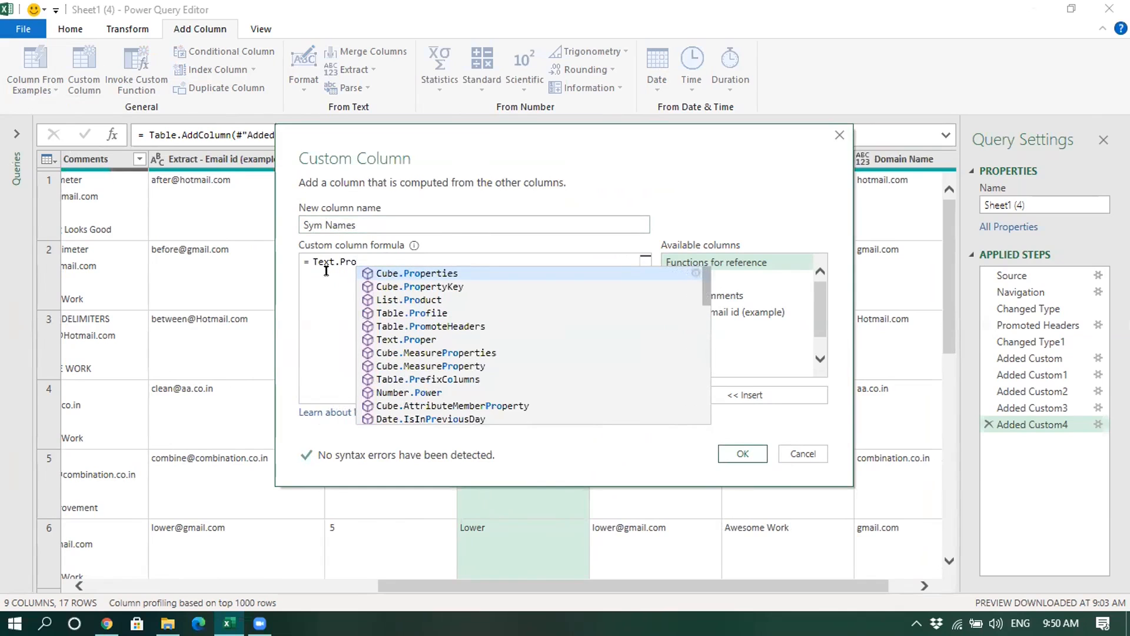
click(406, 340)
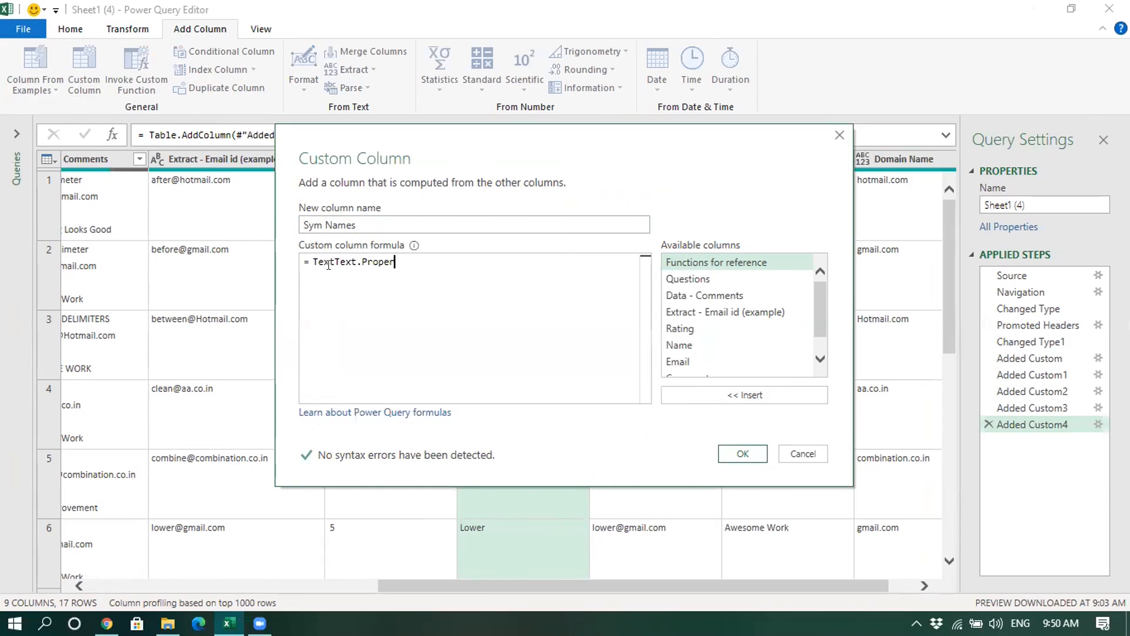
click(315, 263)
key(Delete)
key(Delete)
key(Delete)
key(Delete)
key(BackSpace)
click(385, 262)
text(()
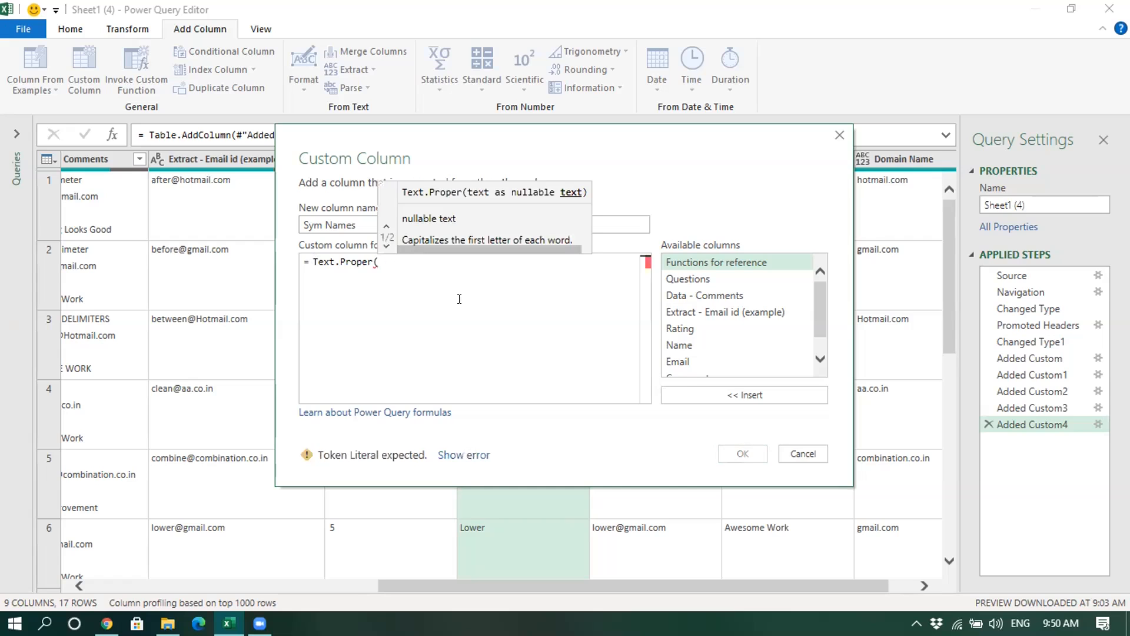
double_click(679, 345)
text())
click(742, 453)
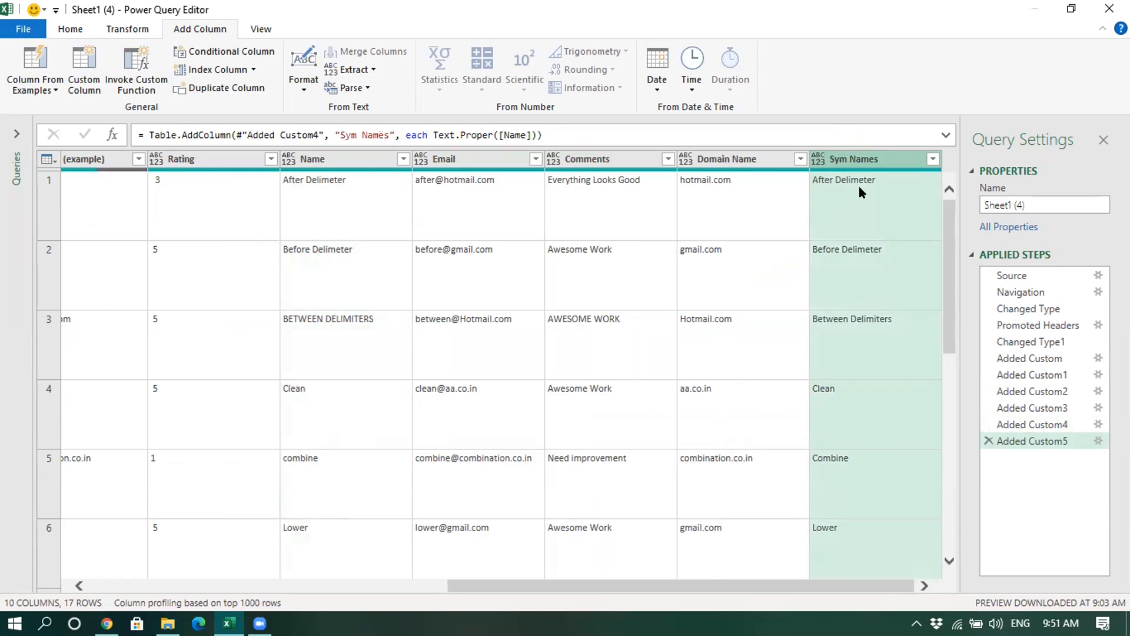
- Review the Sym Names values down the rows and read the row 5 question about turning the Rating into a number
scroll(842, 221, down, 5)
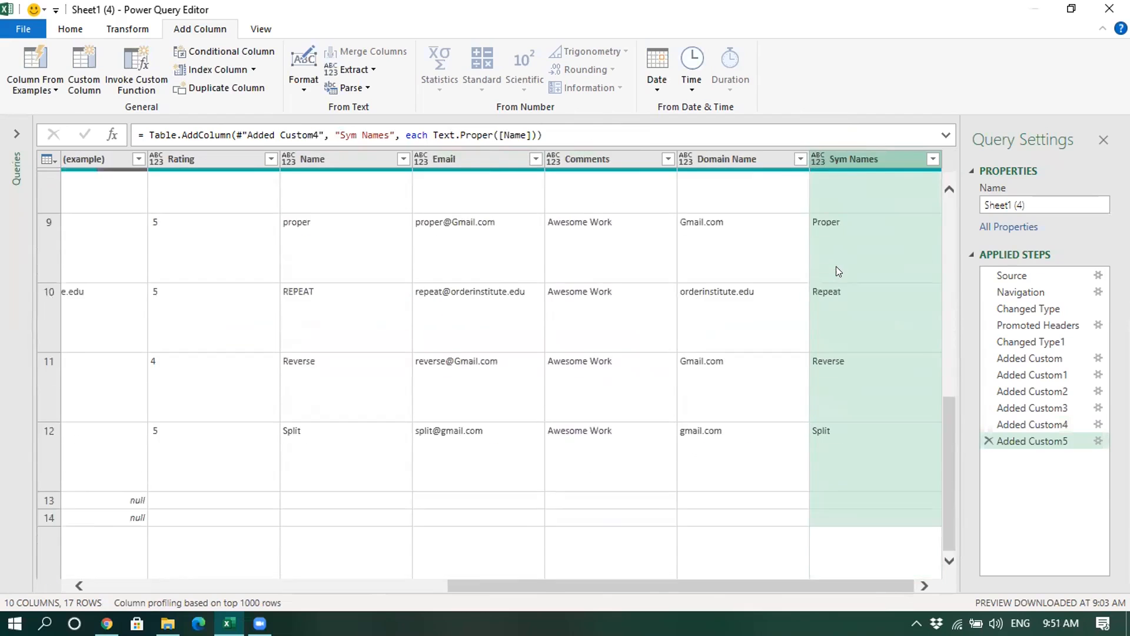
scroll(839, 275, up, 5)
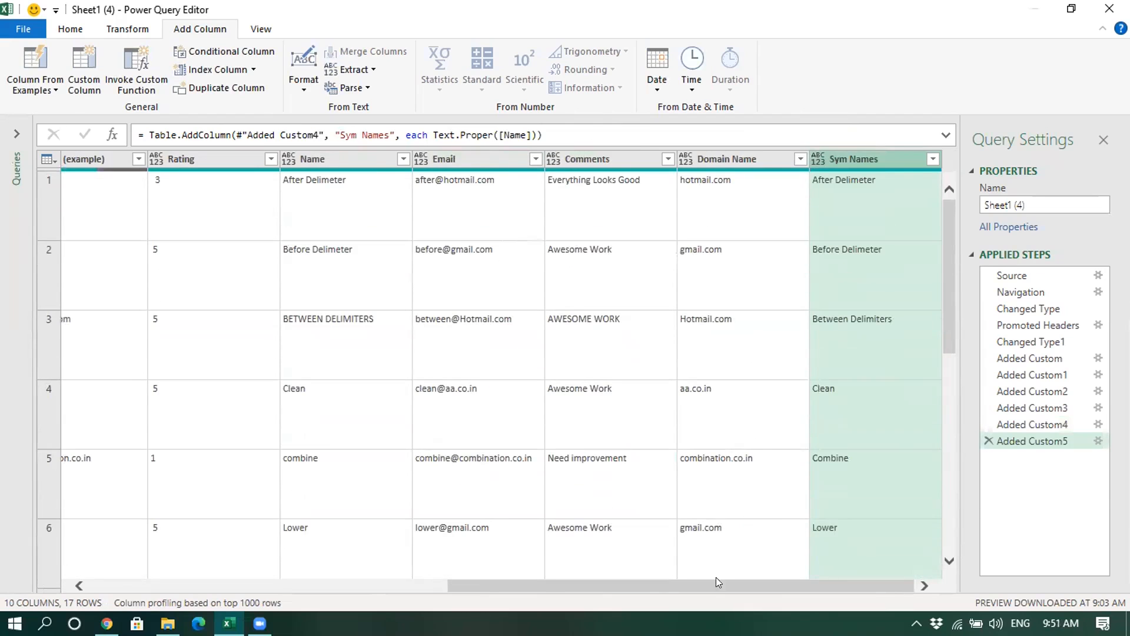
drag(715, 583, 365, 605)
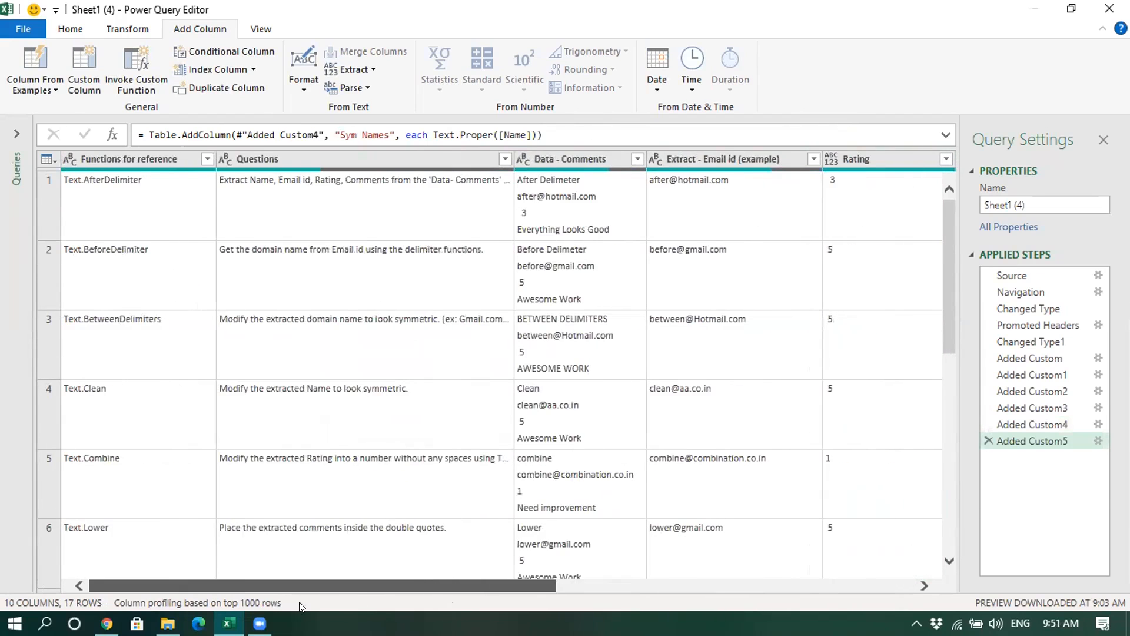
click(371, 490)
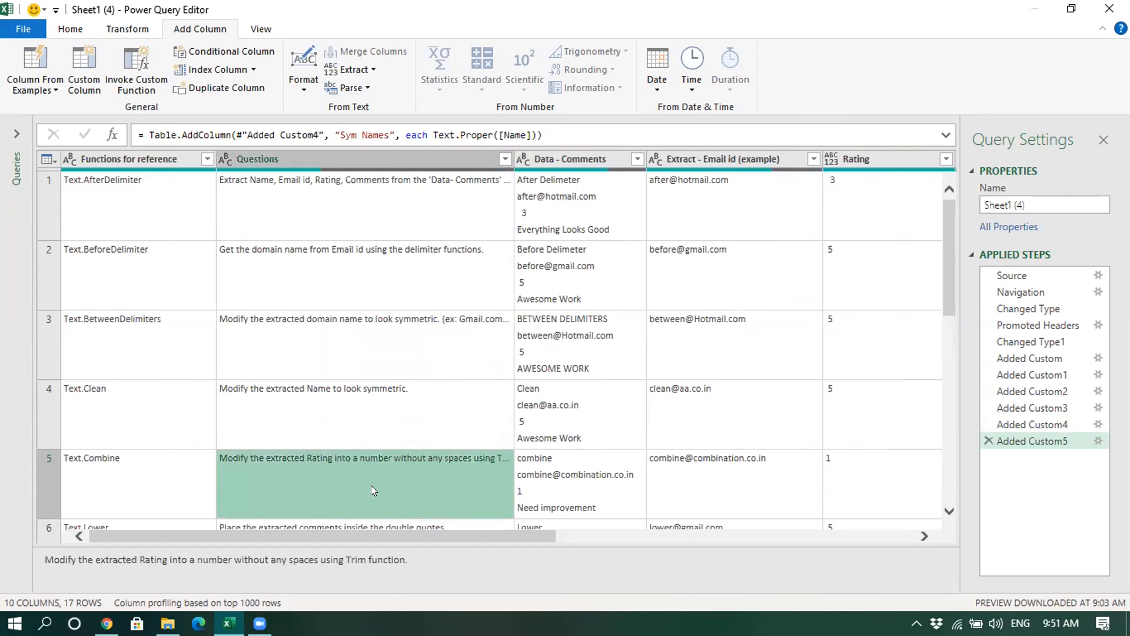
- Examine the Rating values for leading spaces, comparing the row 1 and row 5 entries
scroll(353, 412, down, 3)
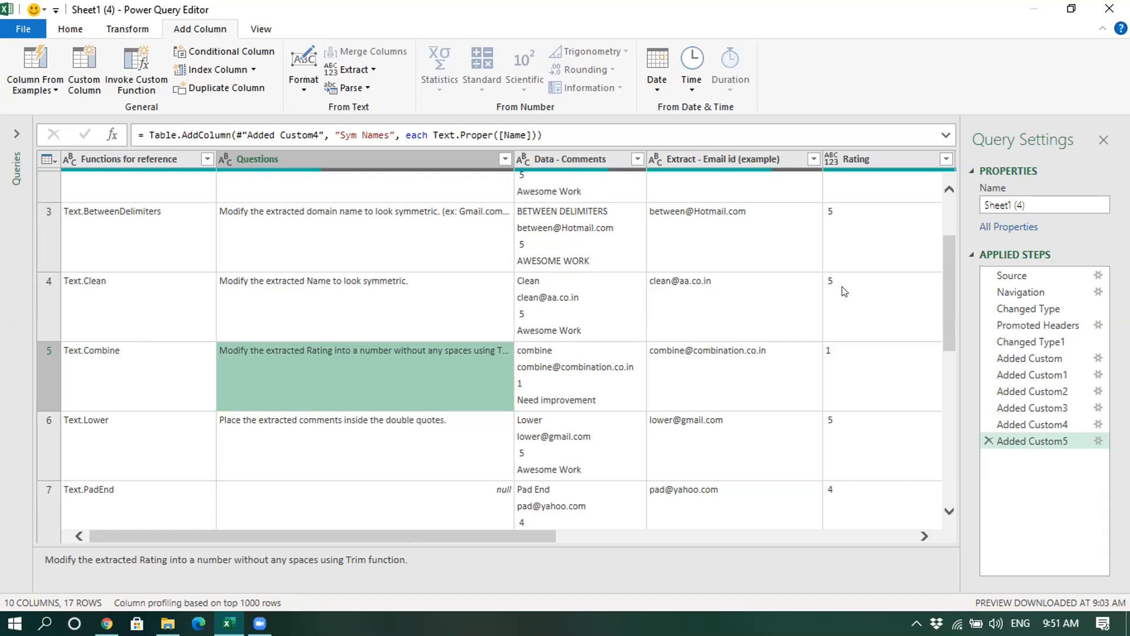
drag(416, 531, 590, 462)
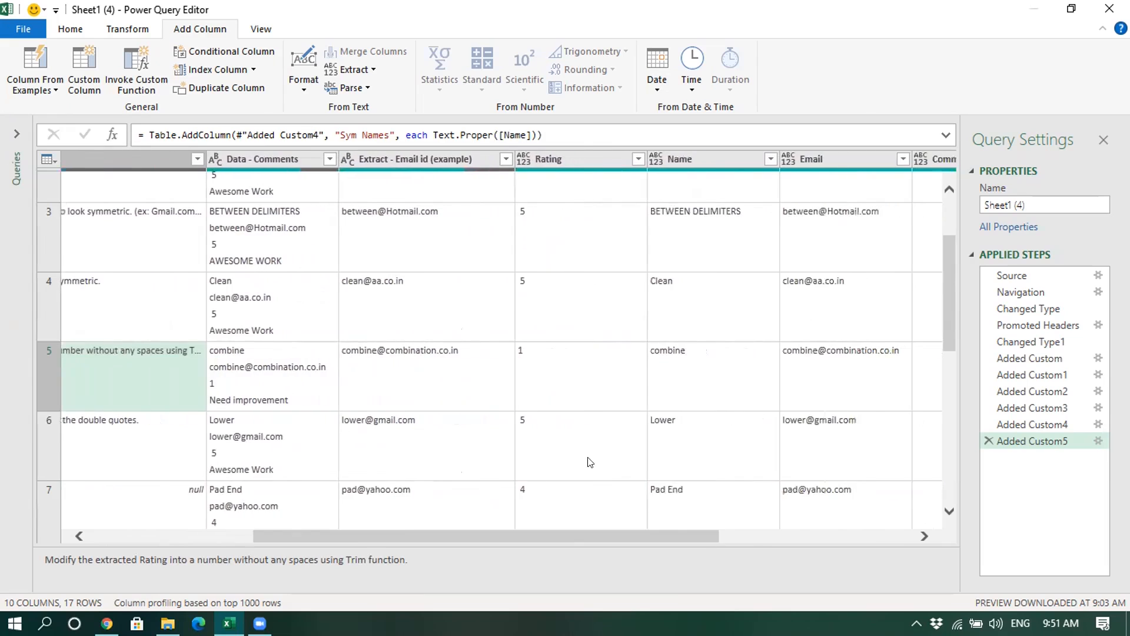
scroll(591, 462, up, 2)
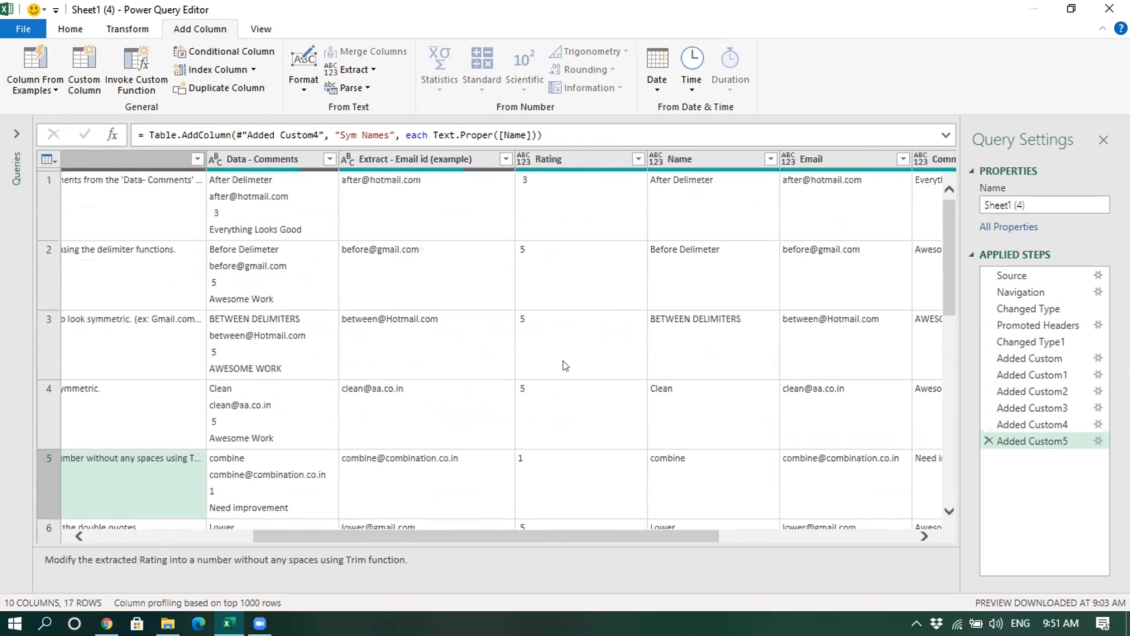
click(520, 180)
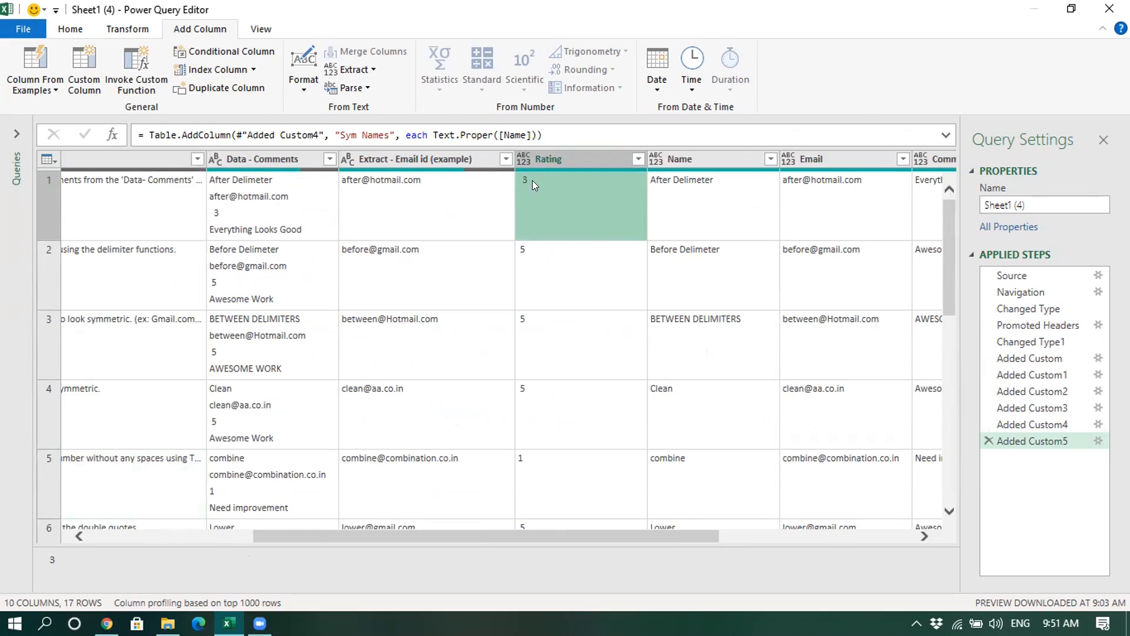
click(520, 458)
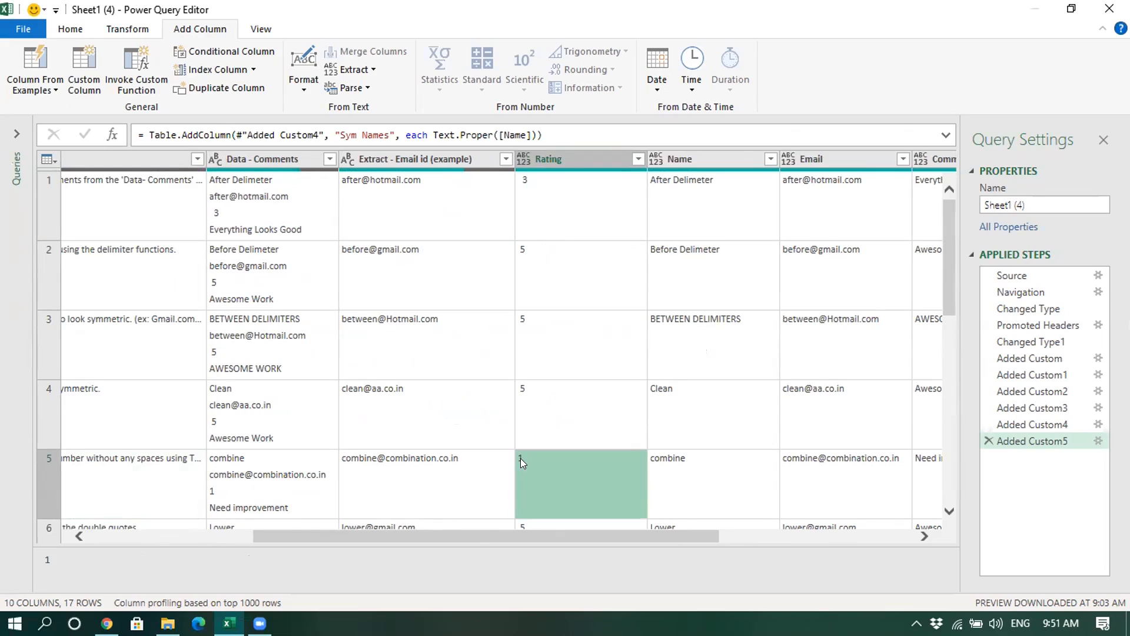
click(536, 194)
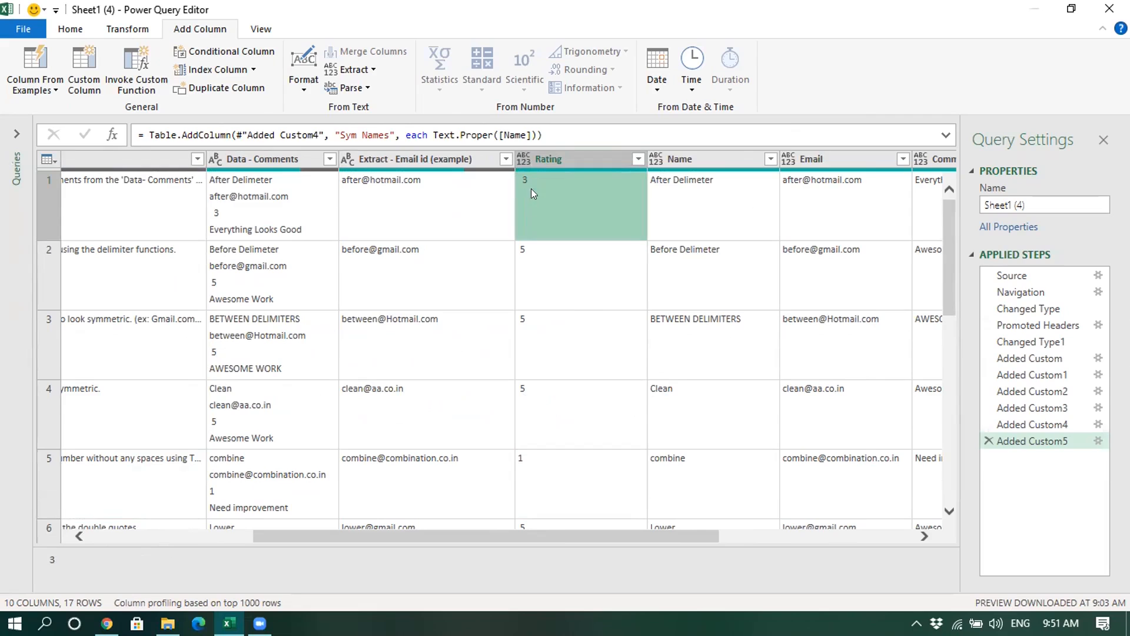
click(524, 535)
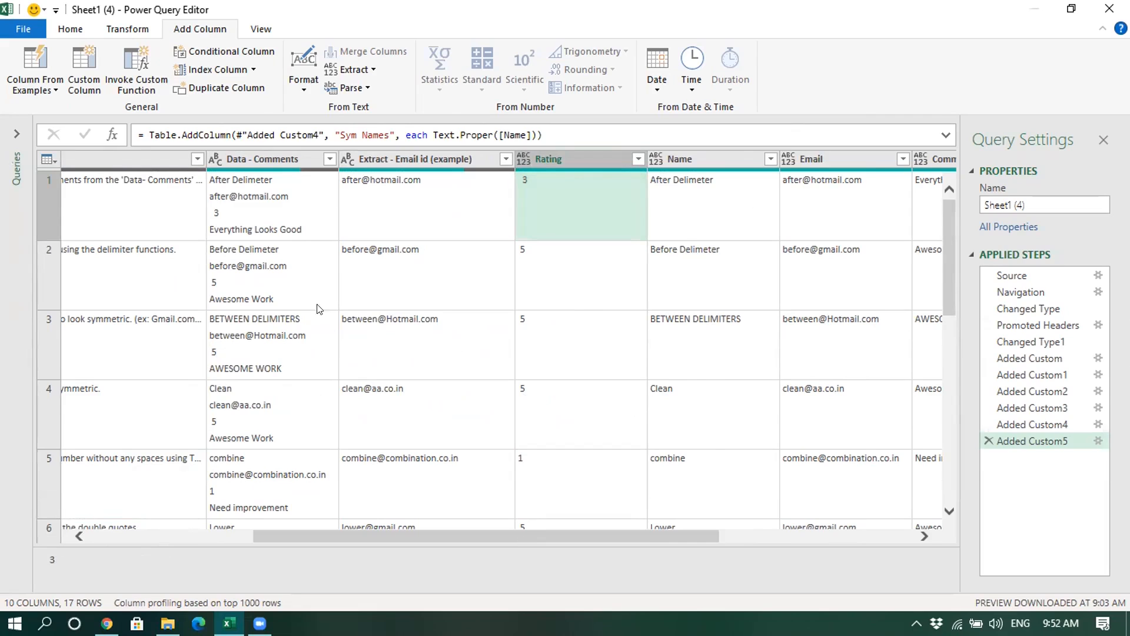
- Add a custom column named Numeric Rating with the formula Text.Trim([Rating])
click(85, 76)
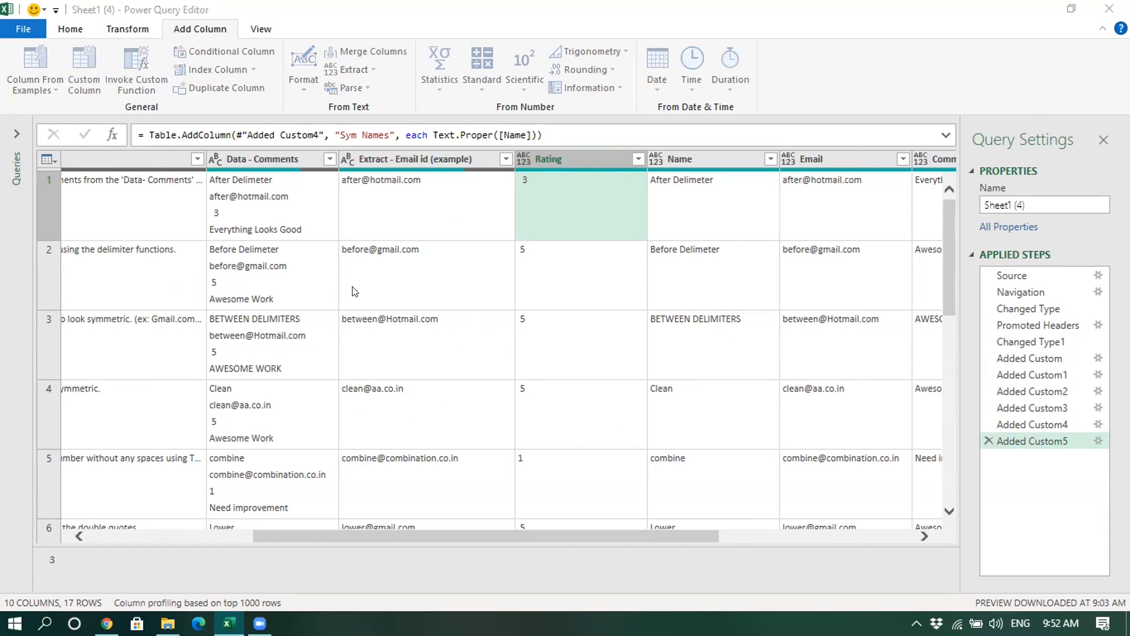
text(Numeric )
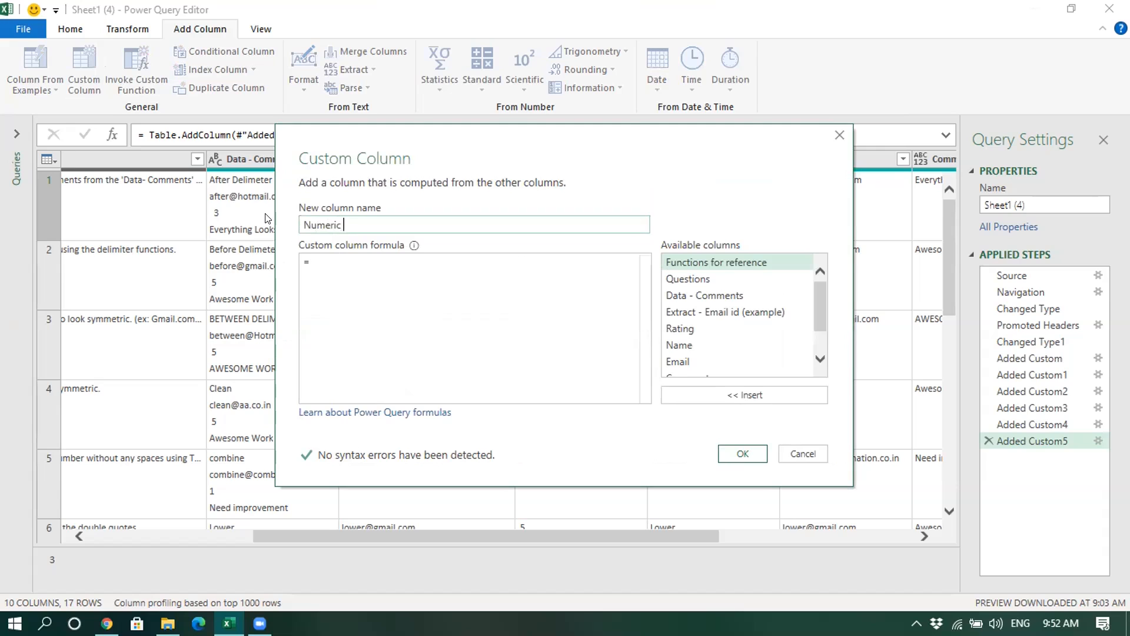
text(Rating)
click(337, 263)
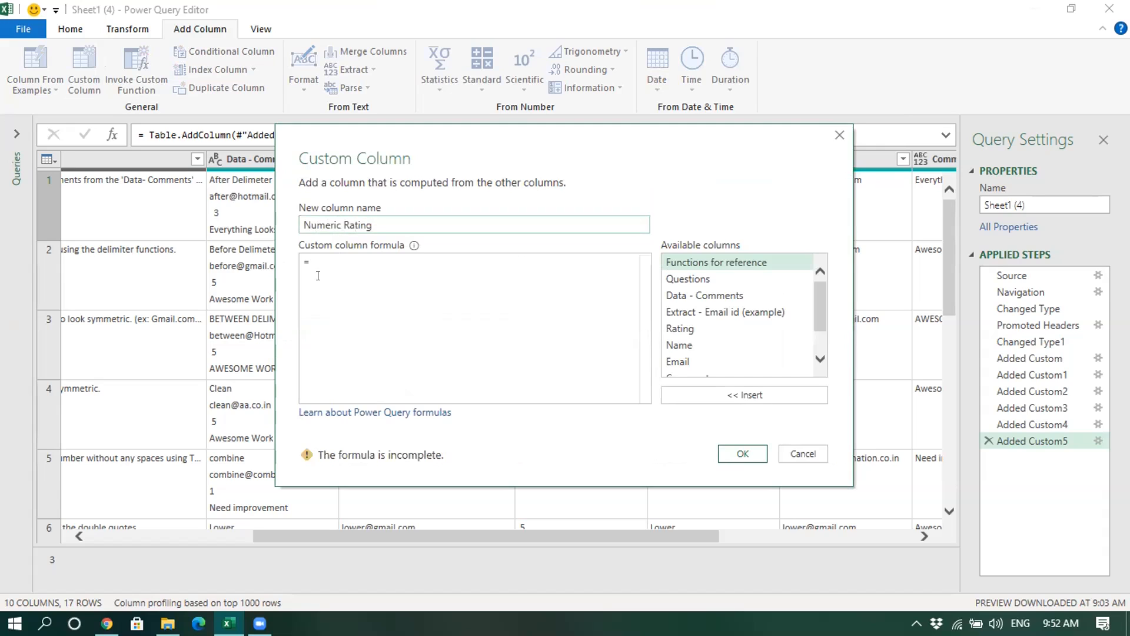
text(xt.Tr)
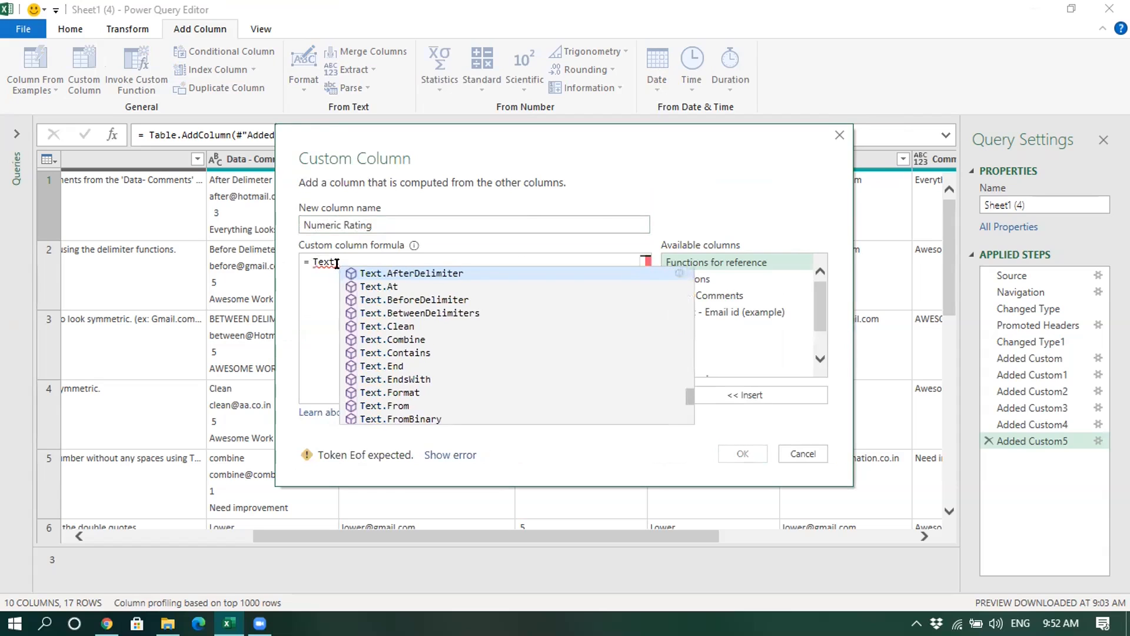
text(i)
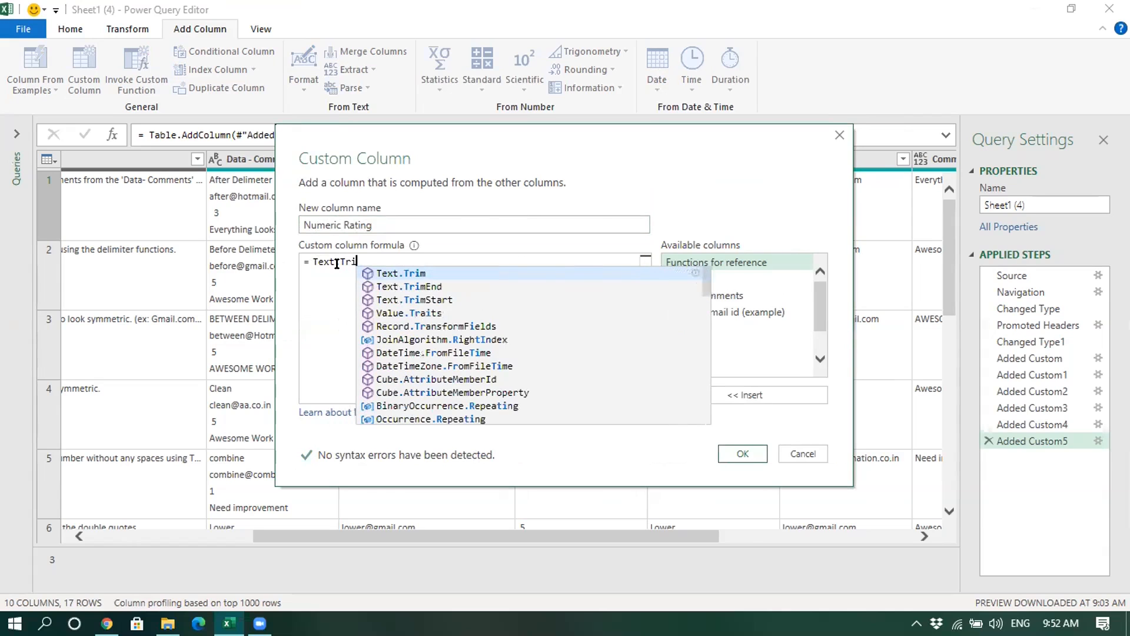
text(m()
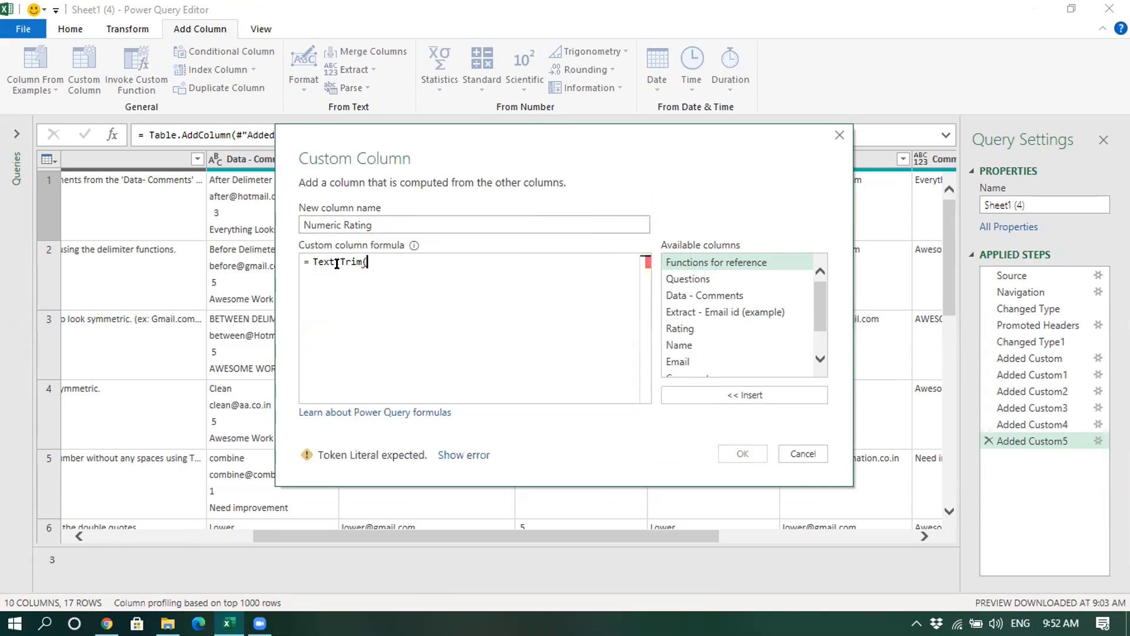
double_click(686, 328)
text())
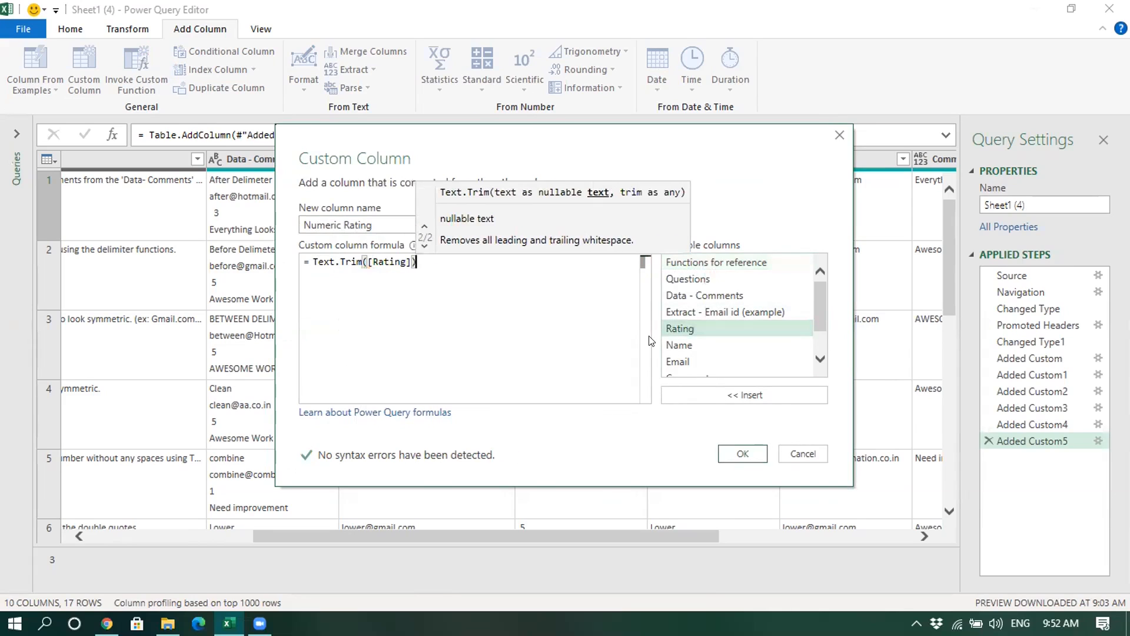
click(743, 454)
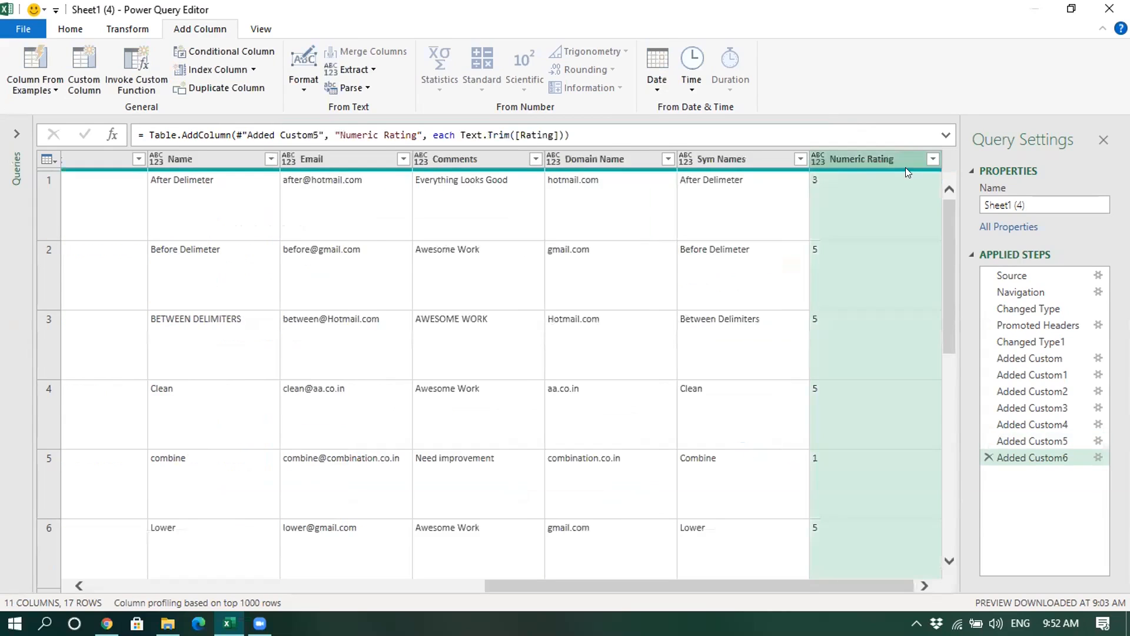
- Reopen the Numeric Rating column definition to review its Text.Trim formula, and accept it without edits
click(825, 536)
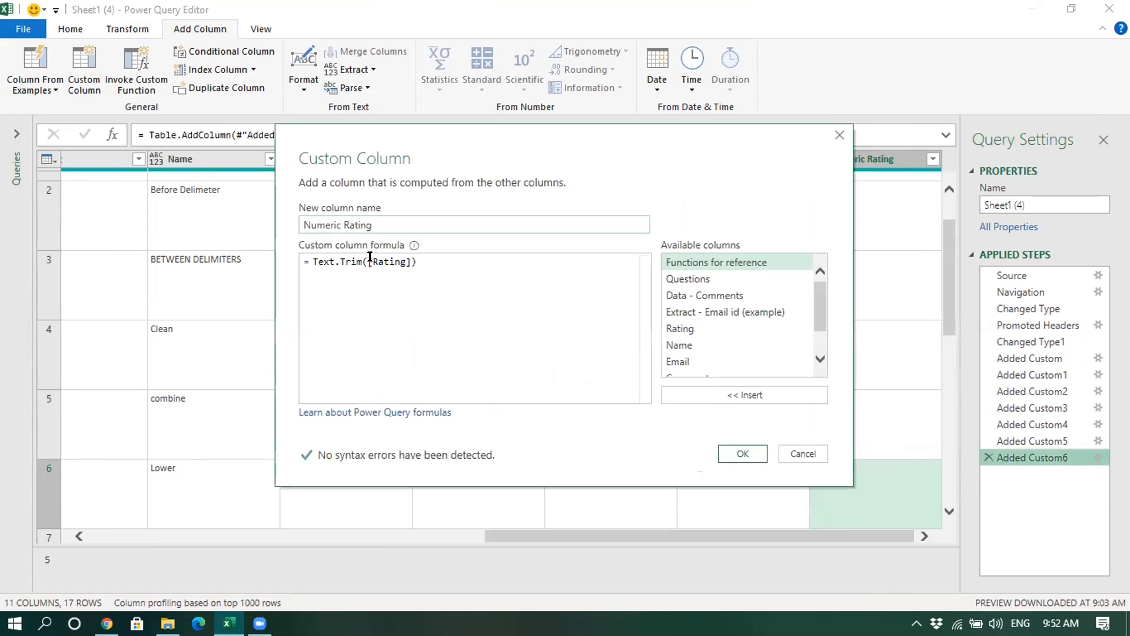
drag(432, 151, 434, 255)
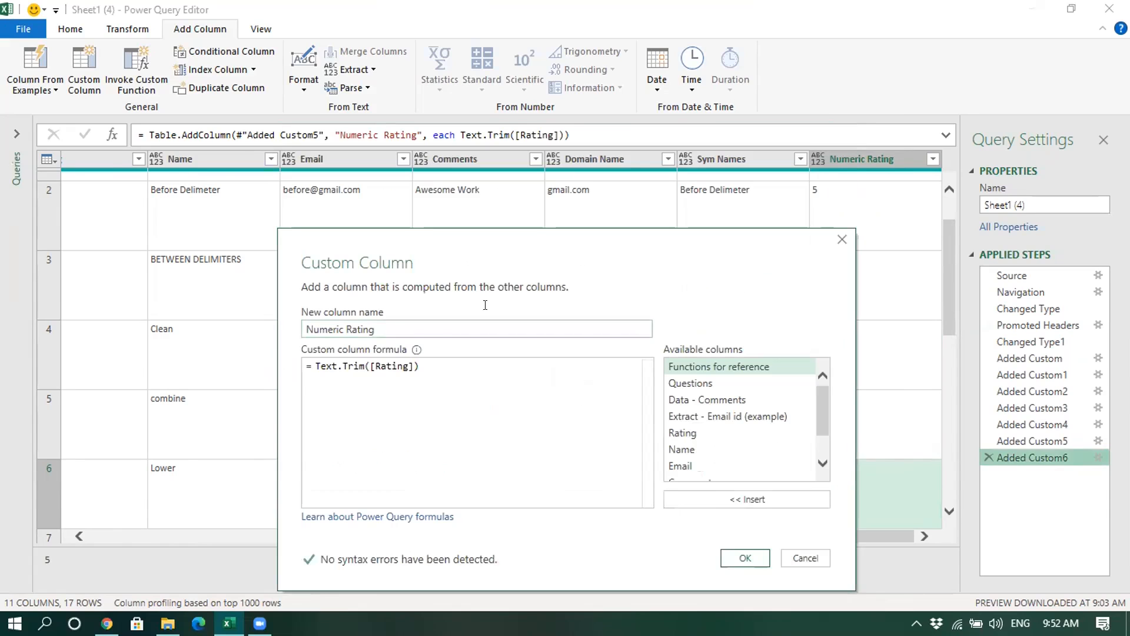
click(745, 556)
- Read the row 6 question about placing the extracted comments inside double quotes
drag(731, 535, 267, 539)
scroll(328, 489, down, 1)
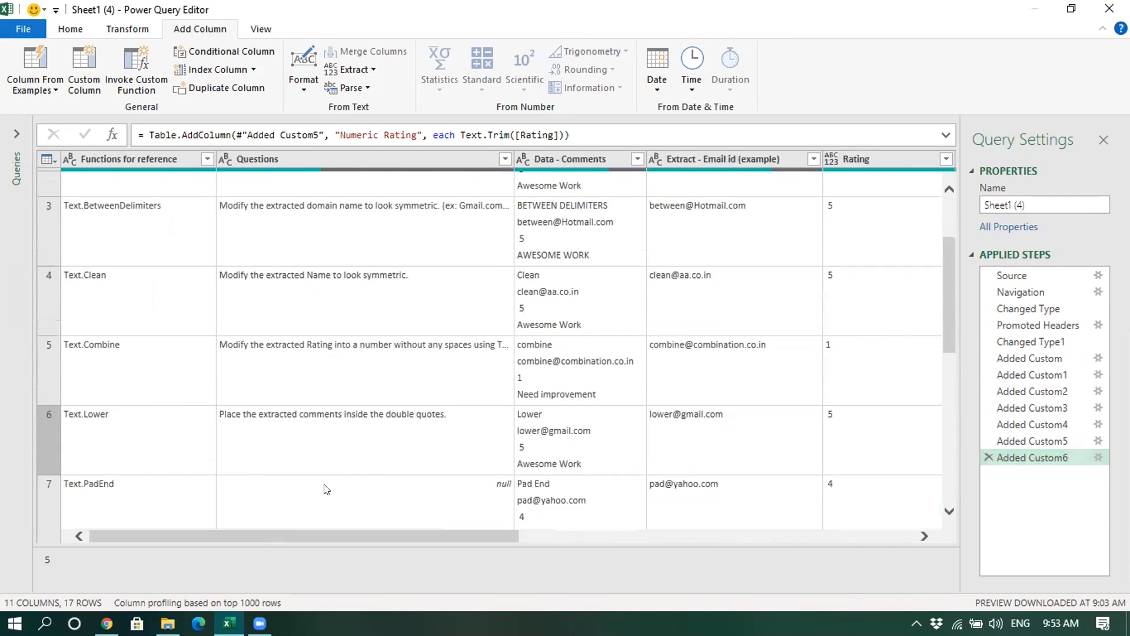
click(335, 429)
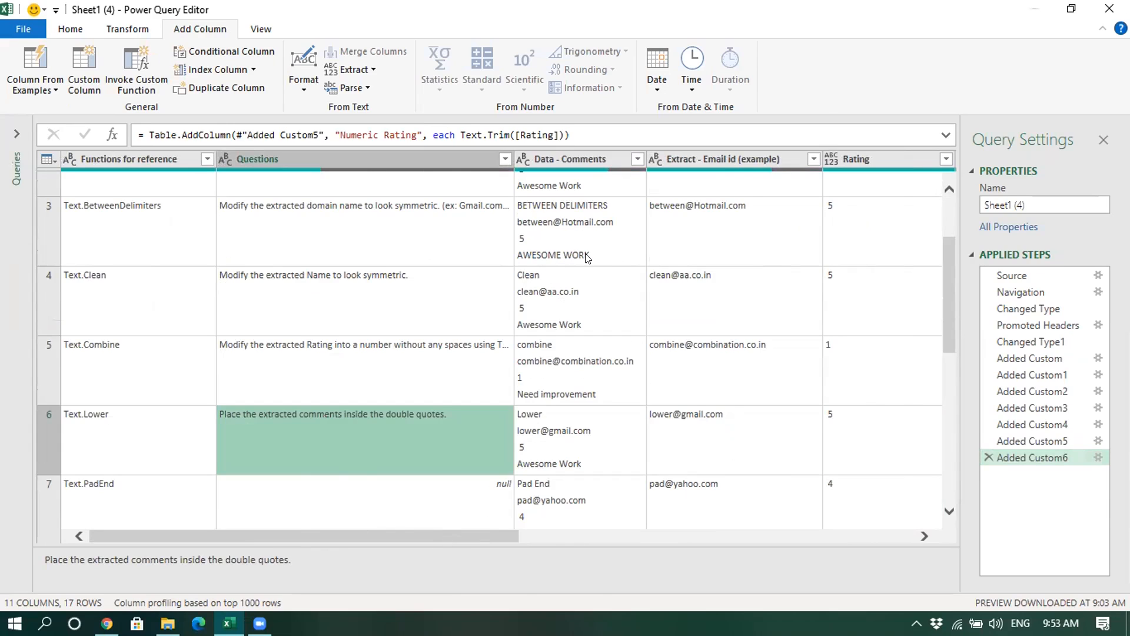
- Check the Comments column and the Text.Combine reference, and start a custom column named Double quote Comments
drag(309, 533, 550, 520)
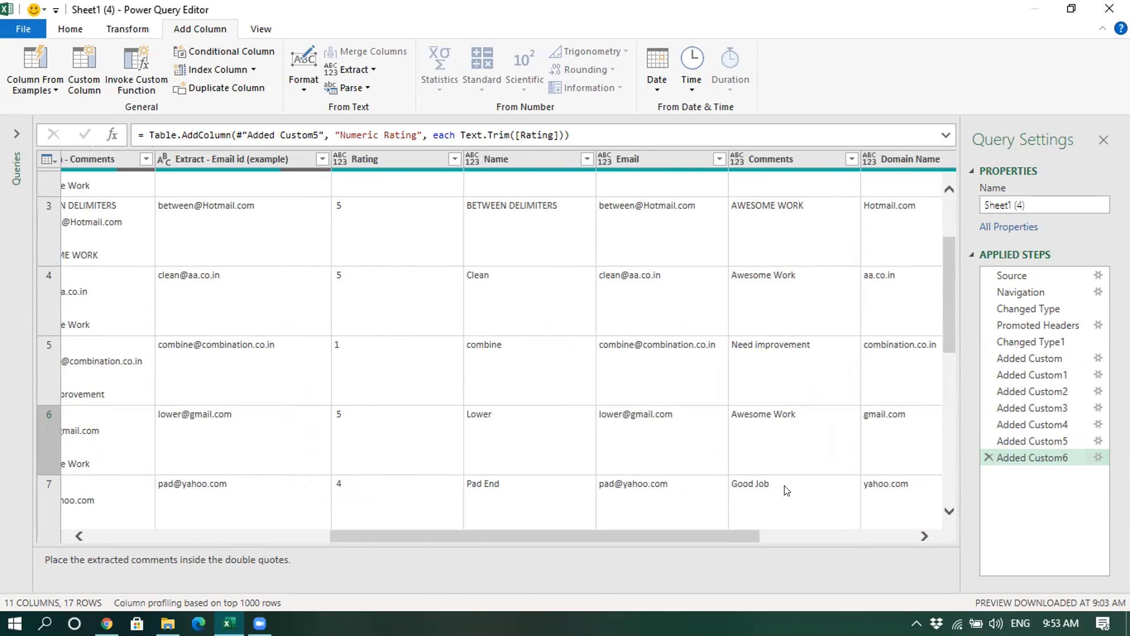
drag(732, 535, 479, 550)
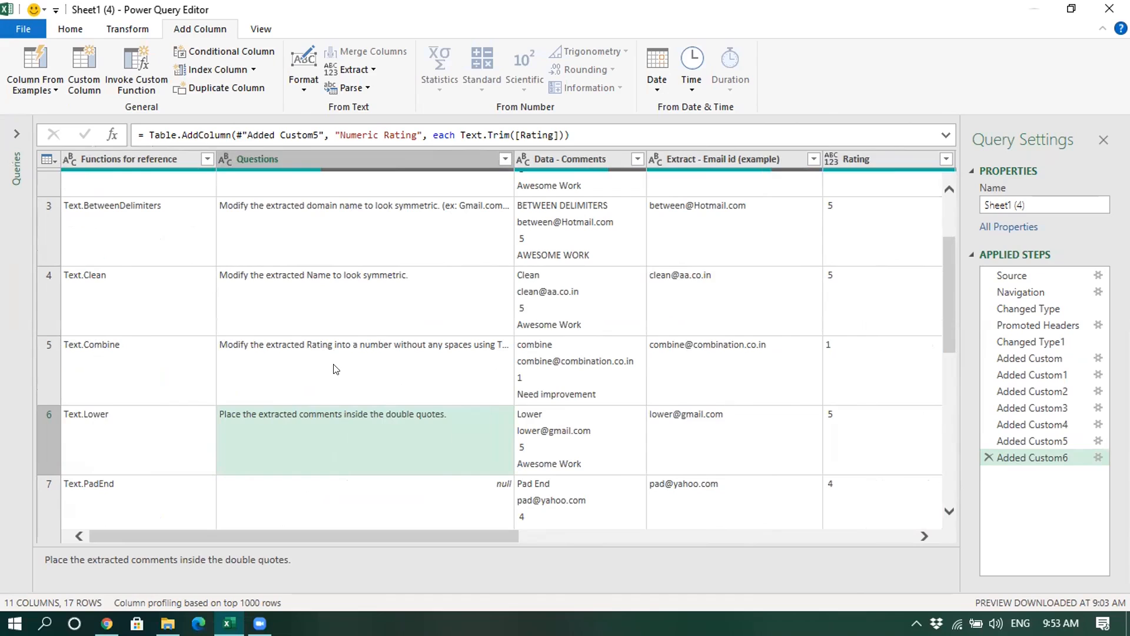
click(158, 373)
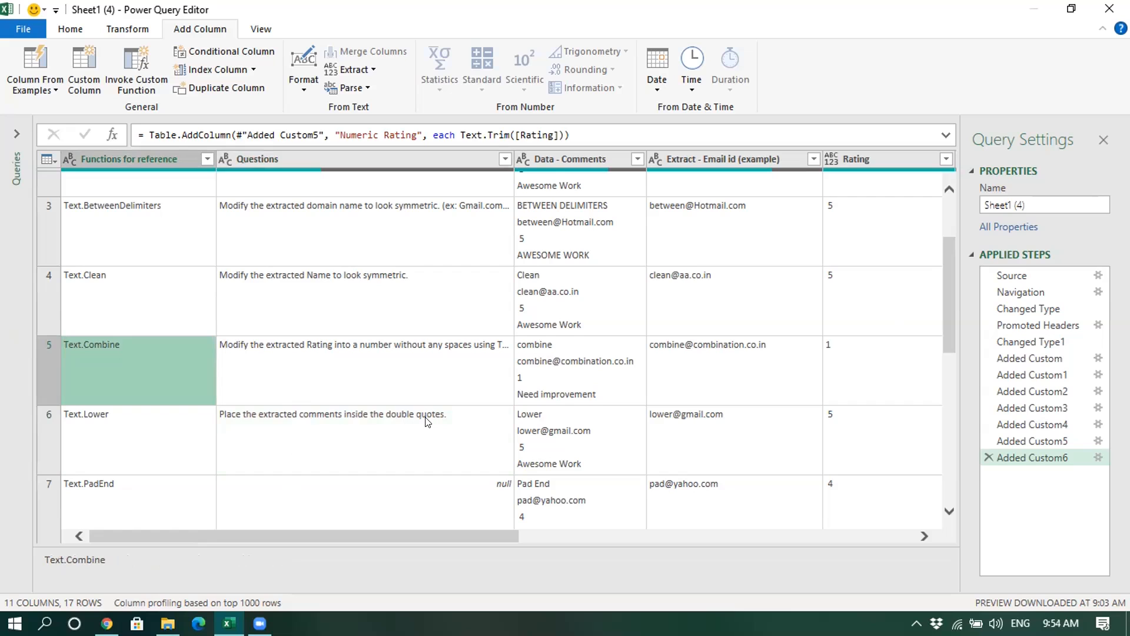
key(alt+a)
key(c)
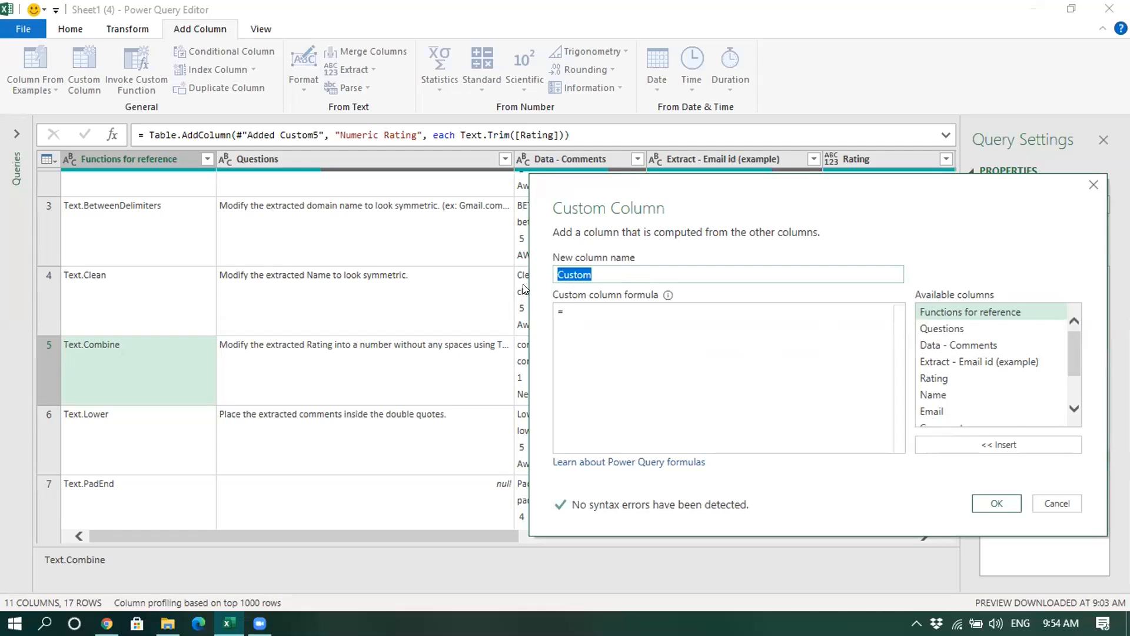
text(Double quote Comments)
click(594, 315)
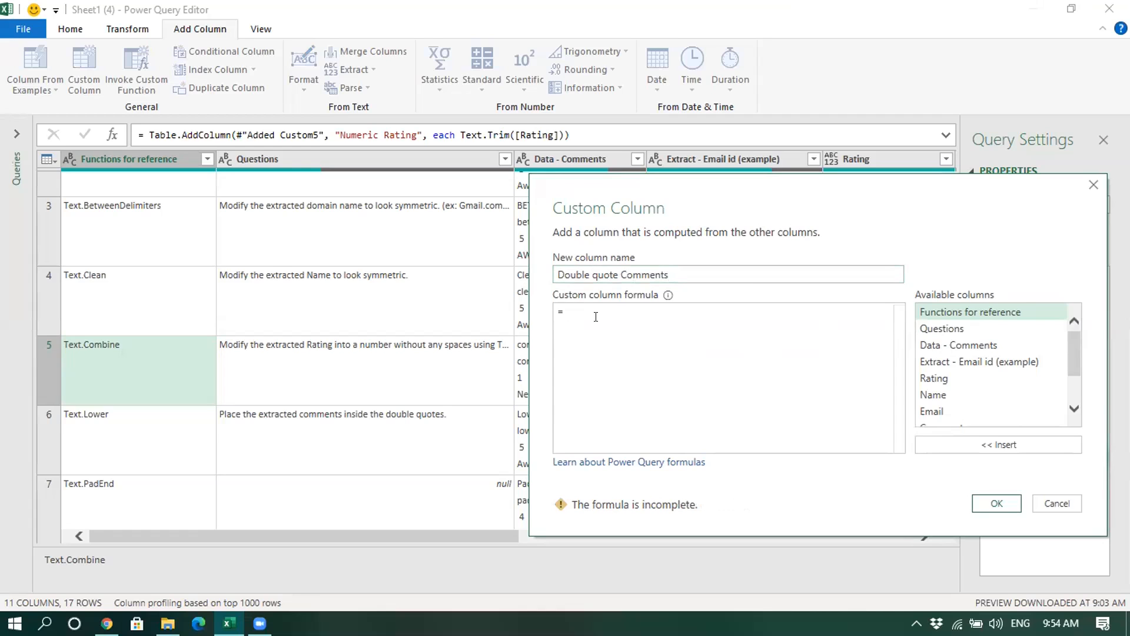
- Begin the Double quote Comments formula with Text.Combine and an opening list brace
text(Text)
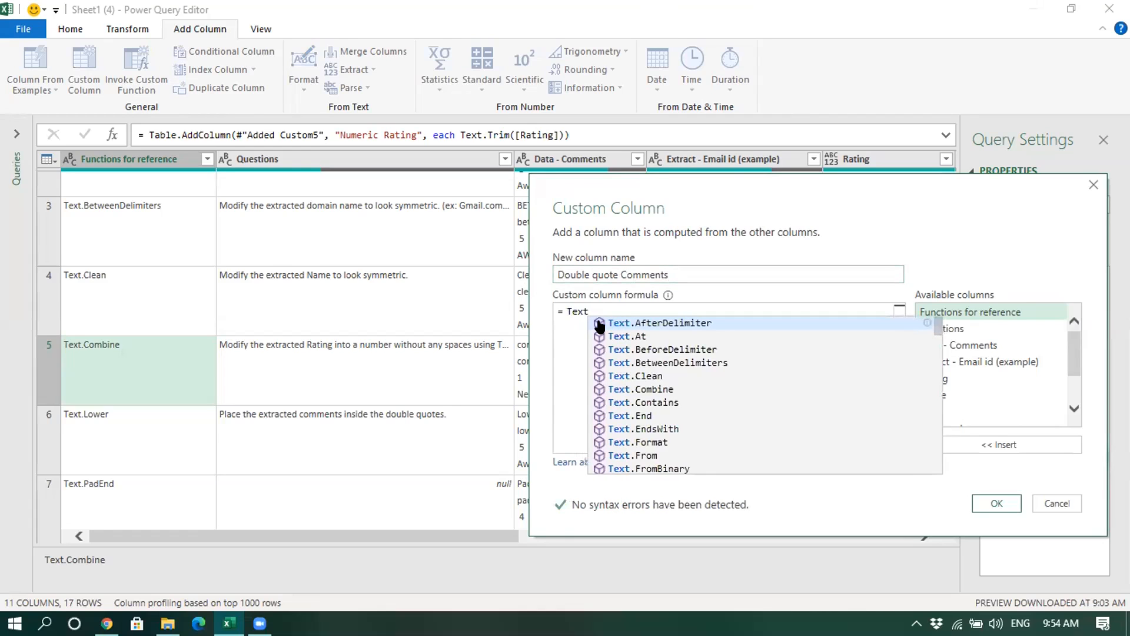
text(.)
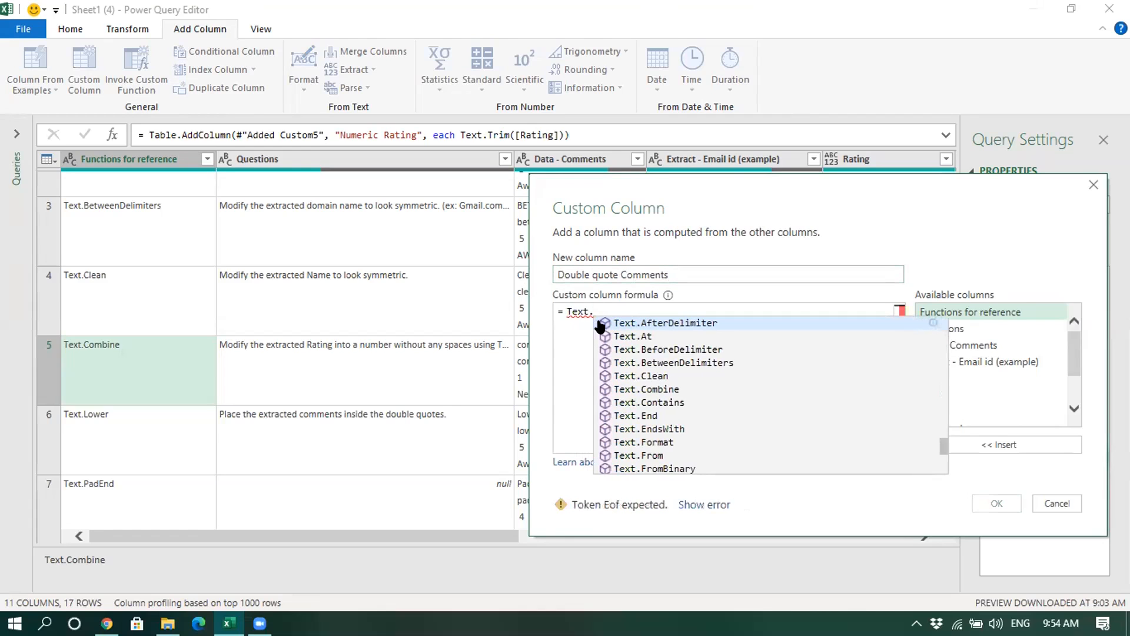
click(642, 389)
drag(588, 312, 566, 312)
key(BackSpace)
click(632, 312)
text(()
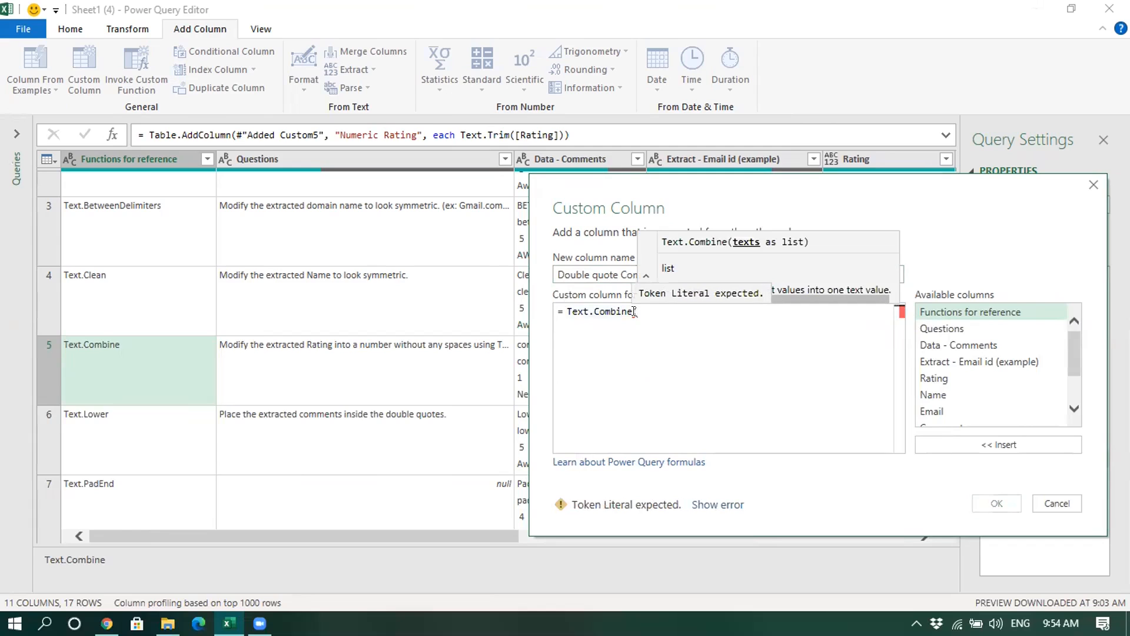
text({)
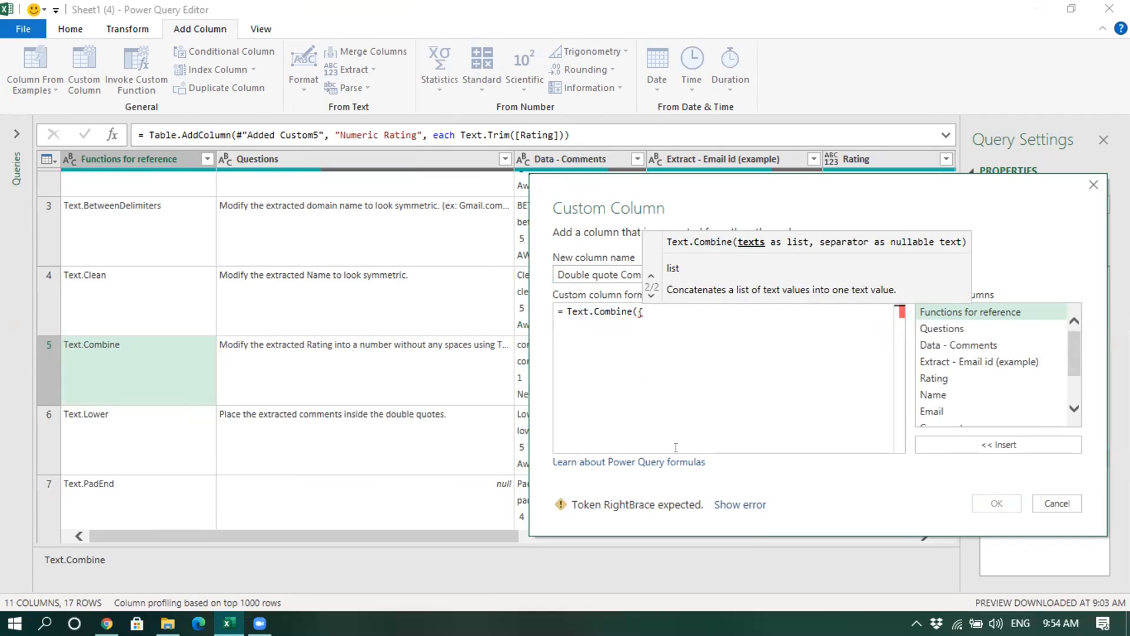
- Complete the formula as Text.Combine({"",[Comments],""}) using the Comments column between two empty text literals
text(")
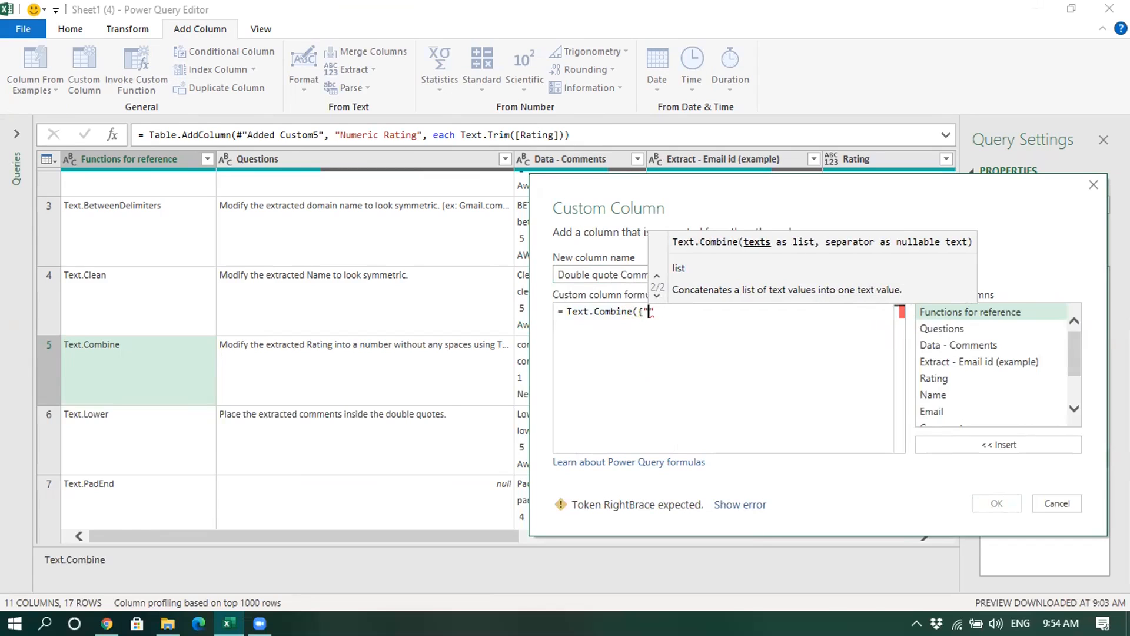
text(..",)
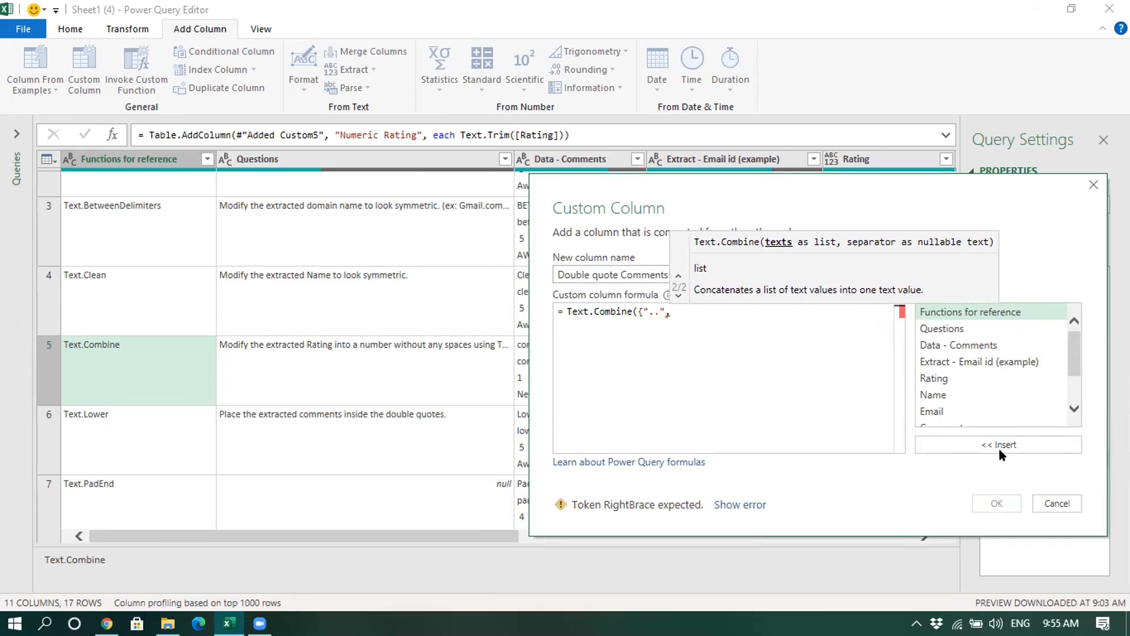
scroll(962, 377, down, 1)
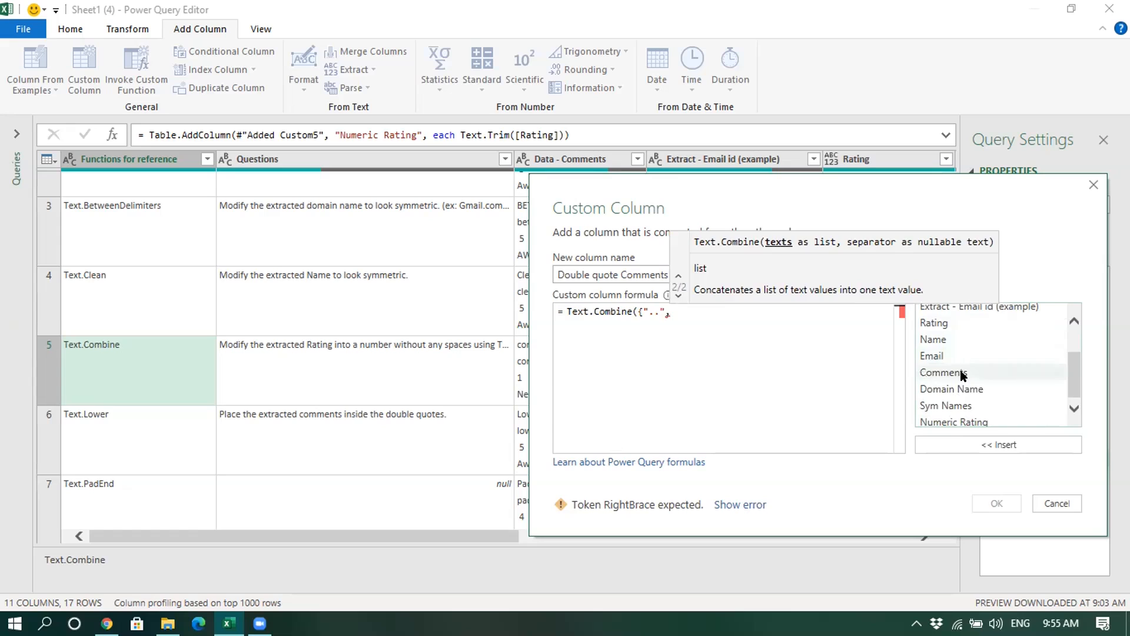
double_click(944, 372)
click(661, 331)
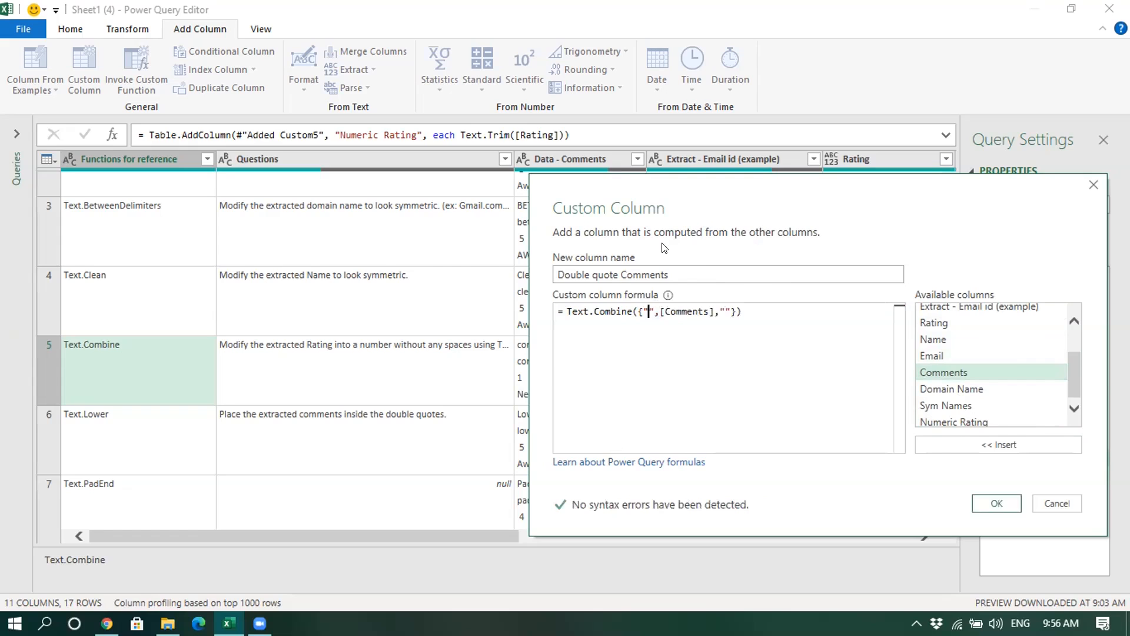
- Change the text literal before [Comments] to four double quotes so that it produces one quote character
drag(682, 196, 657, 248)
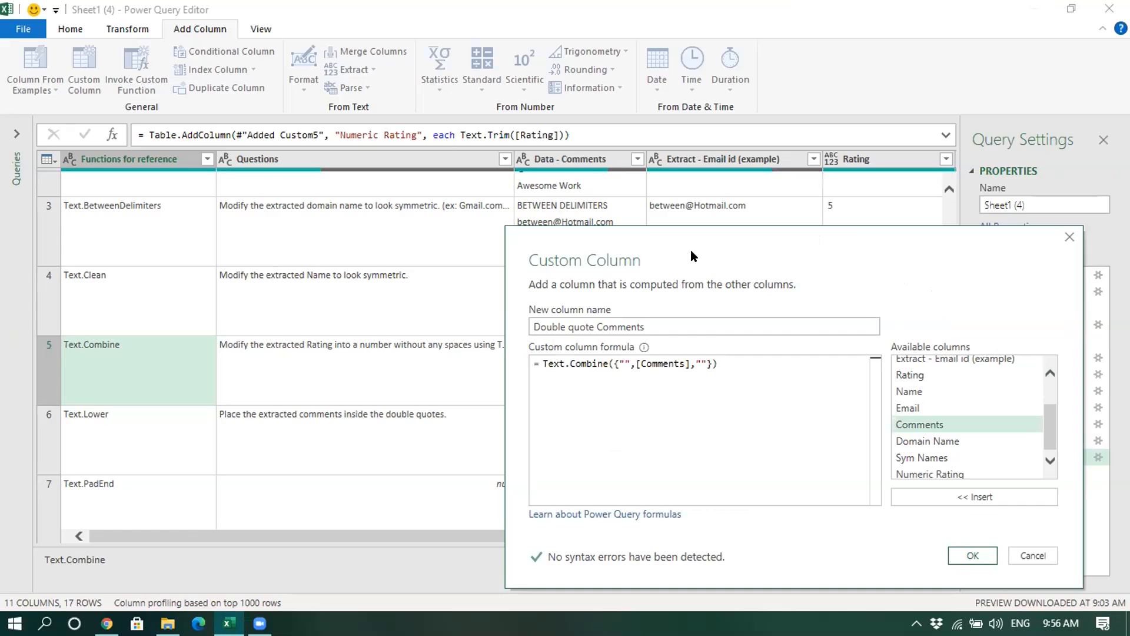
drag(690, 250, 656, 186)
click(589, 300)
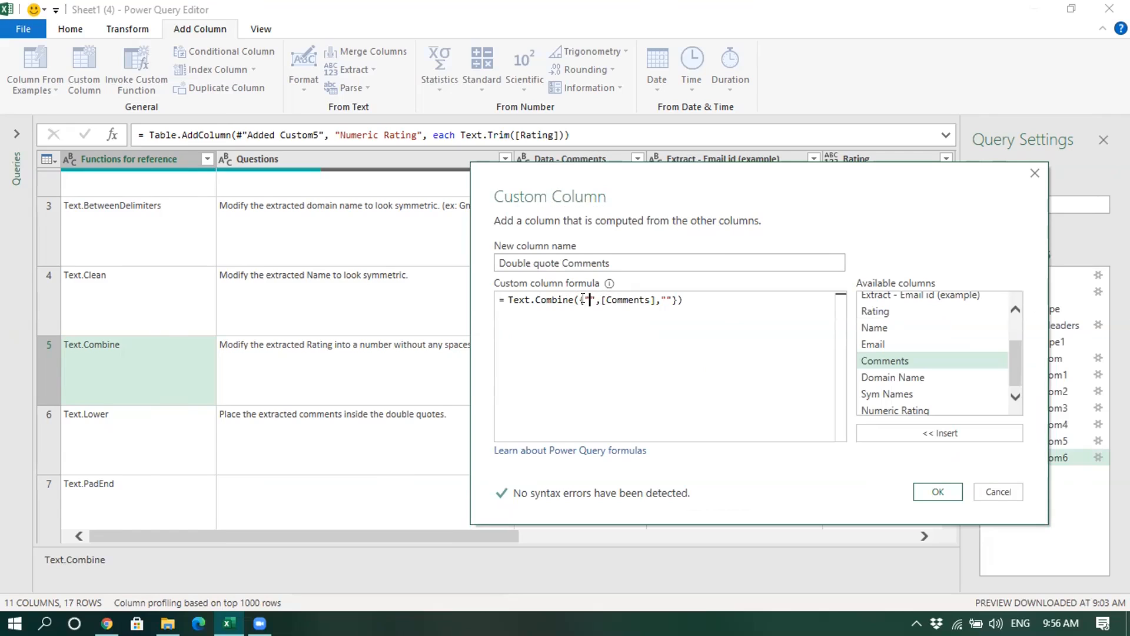
drag(583, 192, 560, 199)
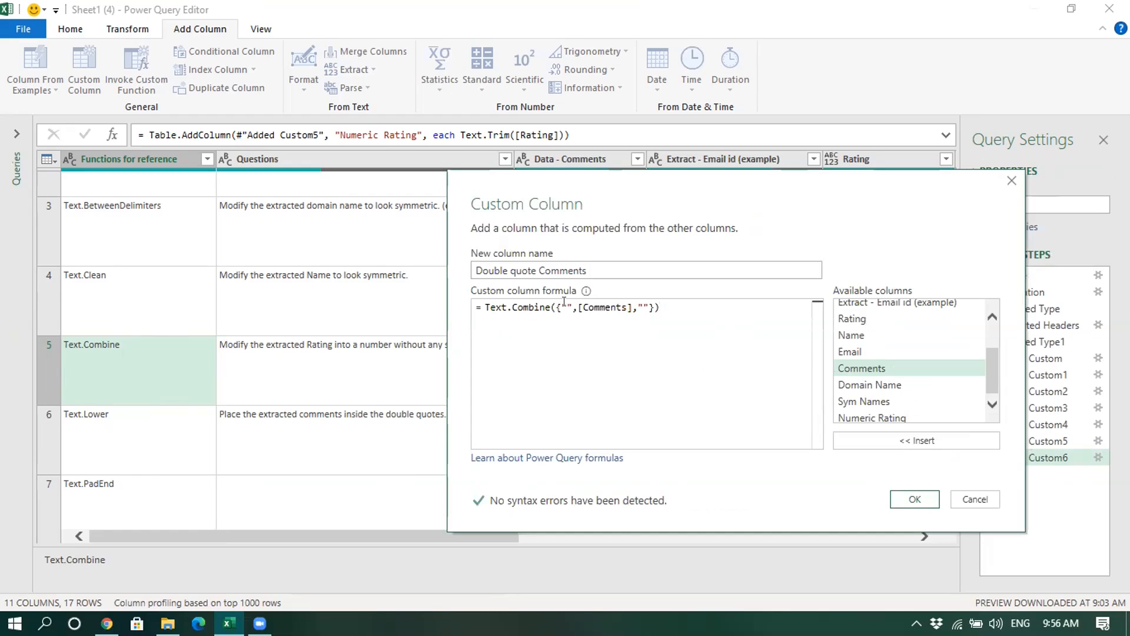
click(563, 307)
click(567, 304)
text(")
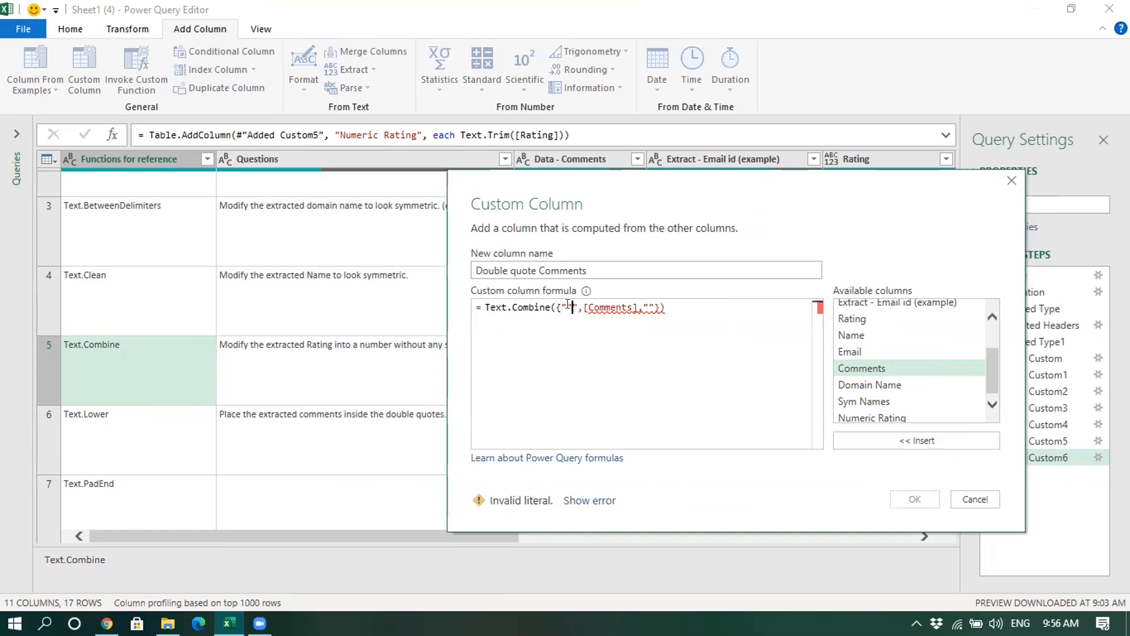
drag(559, 304, 567, 303)
click(563, 302)
text(")
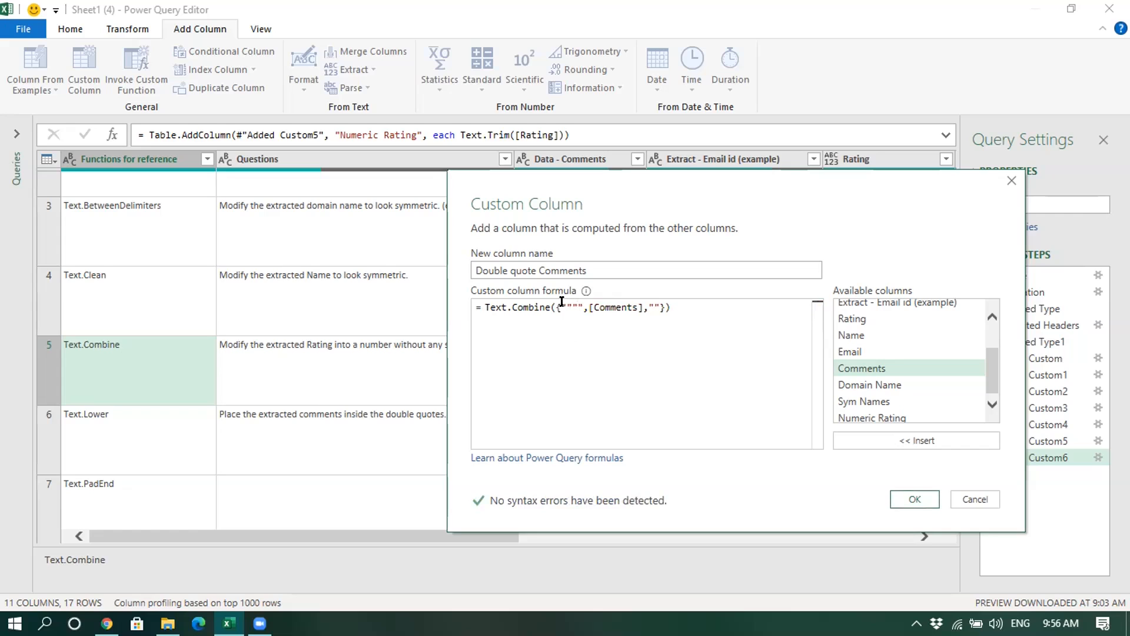
- Change the literal after [Comments] to four double quotes as well, and create the Double quote Comments column
drag(560, 306, 576, 306)
click(566, 306)
drag(564, 302, 575, 303)
click(653, 306)
text("")
drag(655, 305, 660, 304)
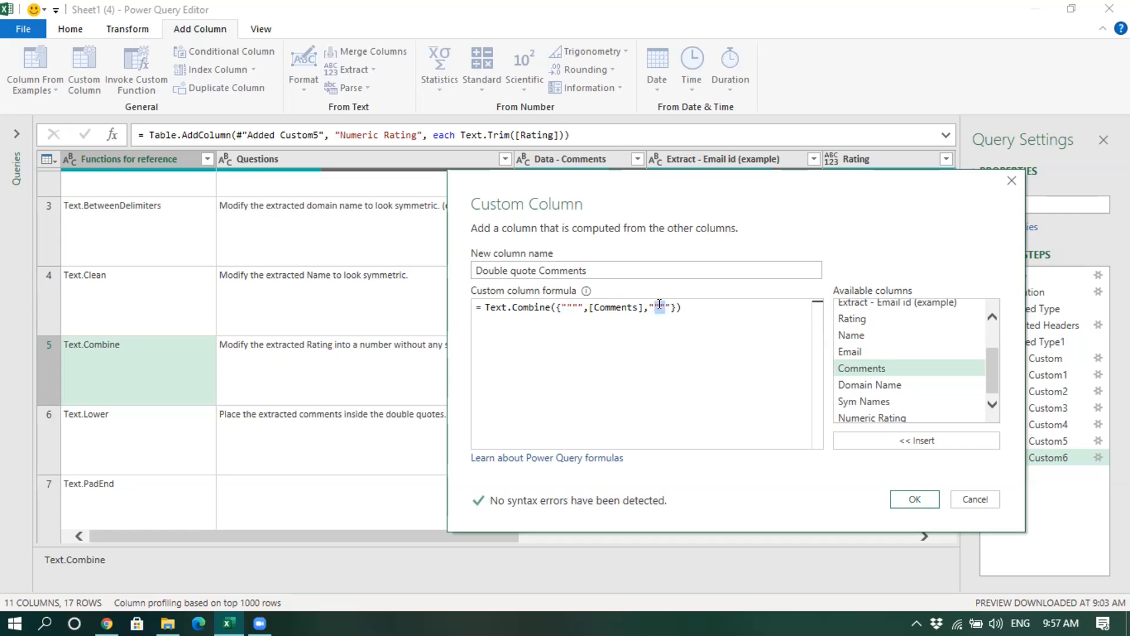
click(613, 310)
click(904, 501)
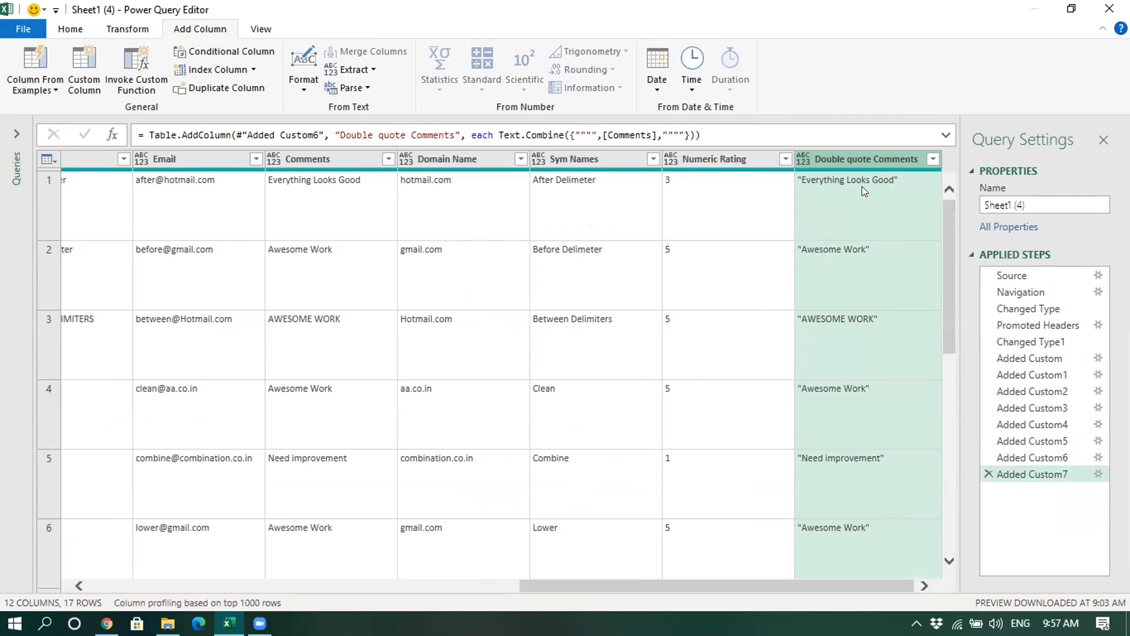
- Reopen the Double quote Comments definition and try six double quotes in the literal before [Comments]
click(1098, 474)
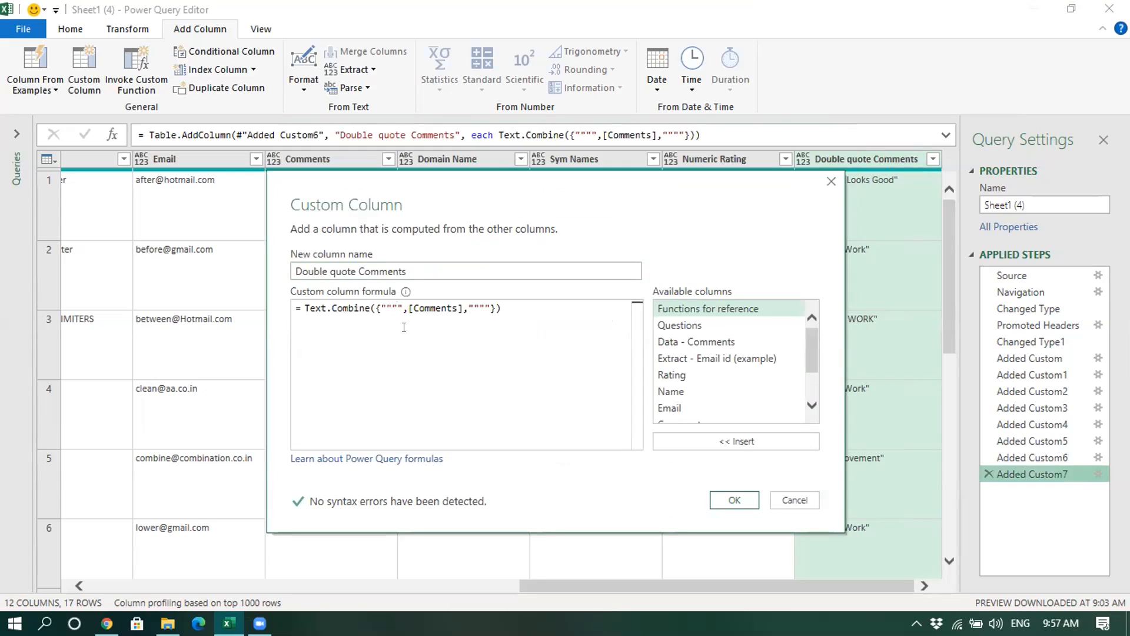
text(")
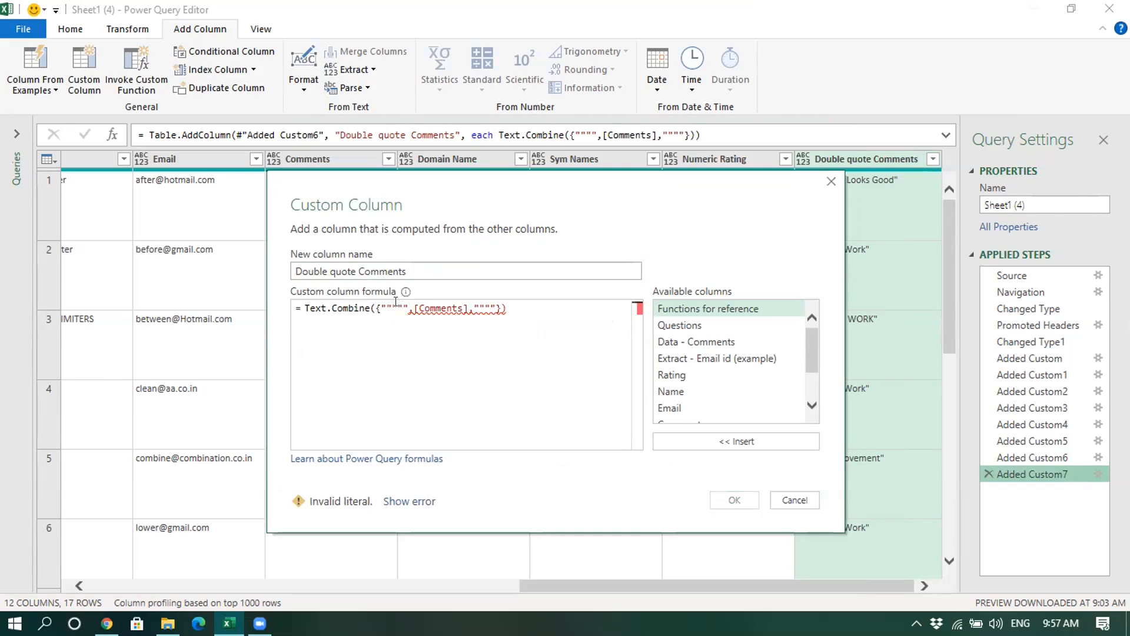
text(")
click(490, 303)
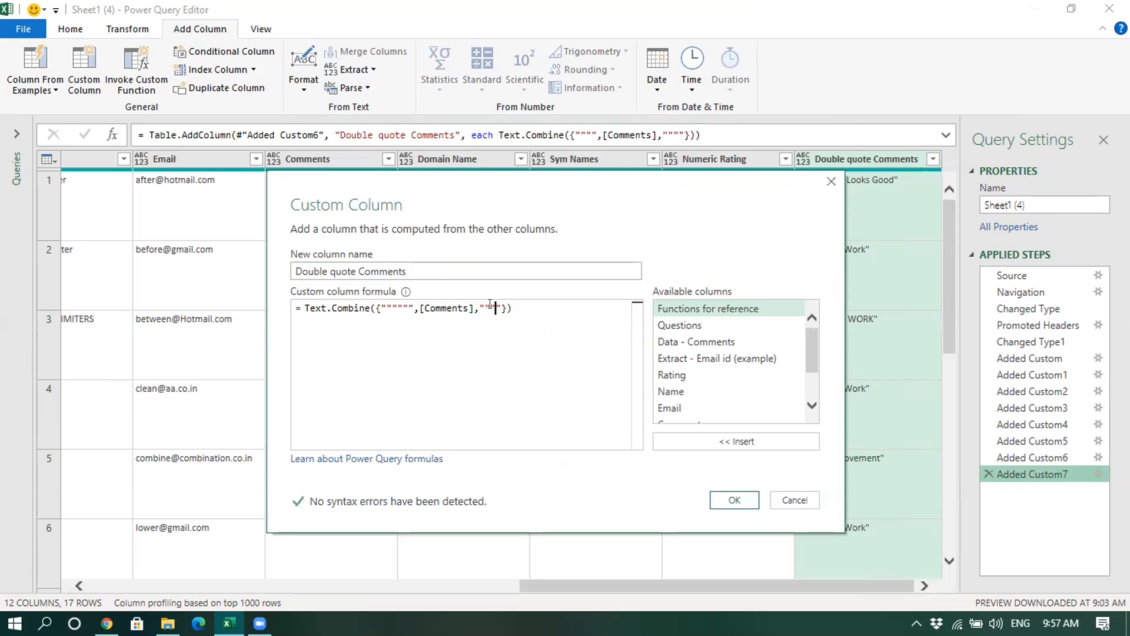
click(740, 503)
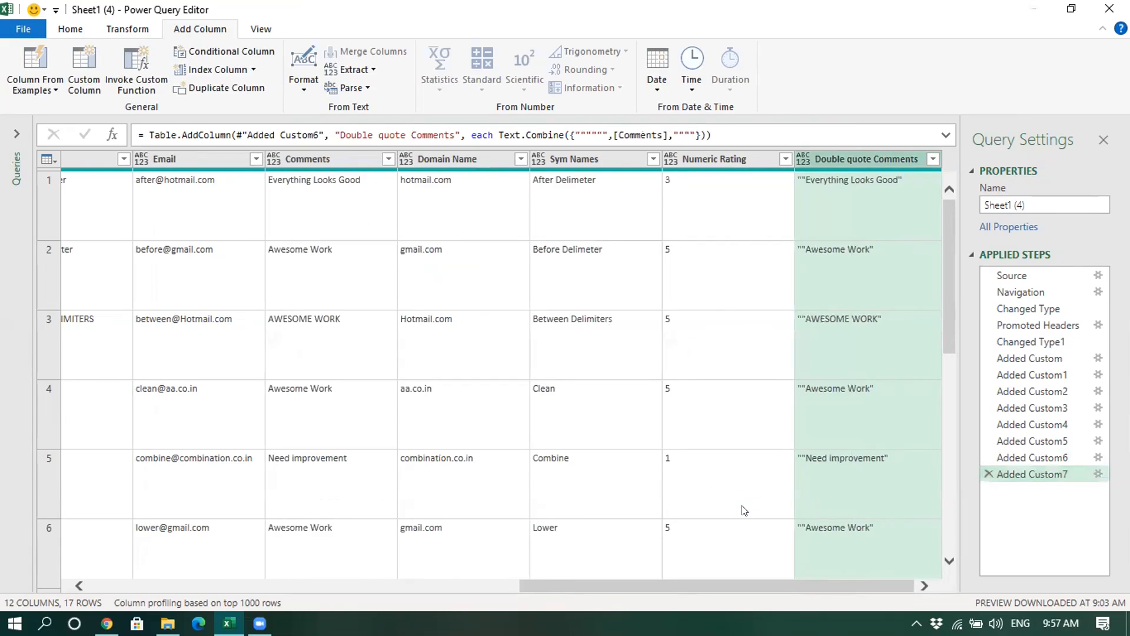
- Restore the Double quote Comments formula to Text.Combine({"""",[Comments],""""})
click(1098, 474)
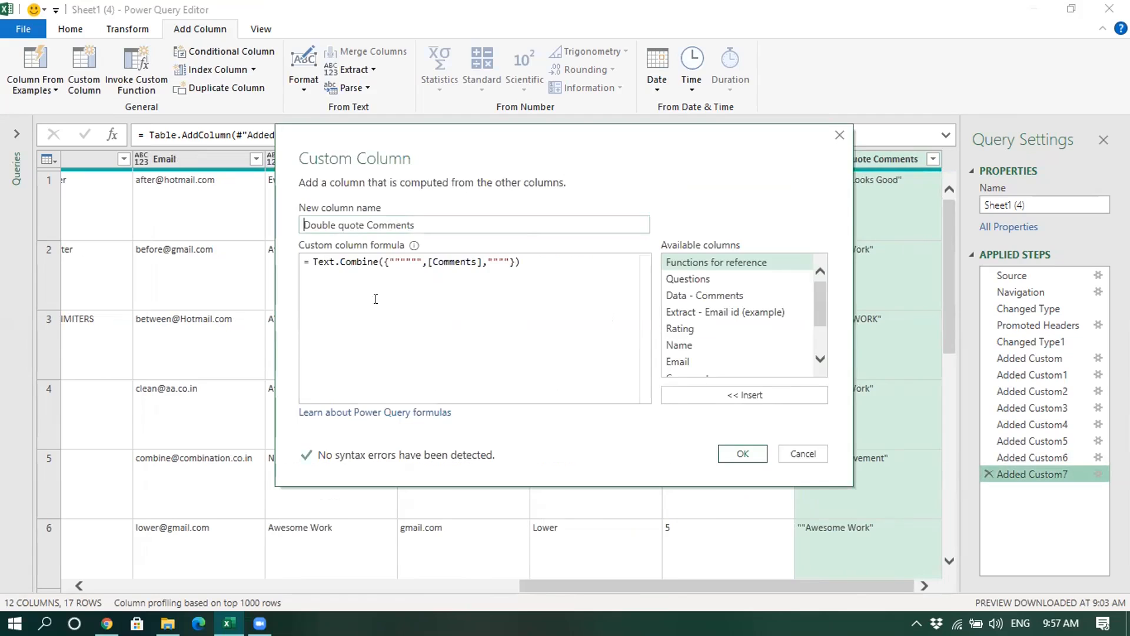
drag(411, 260, 422, 260)
key(BackSpace)
key(End)
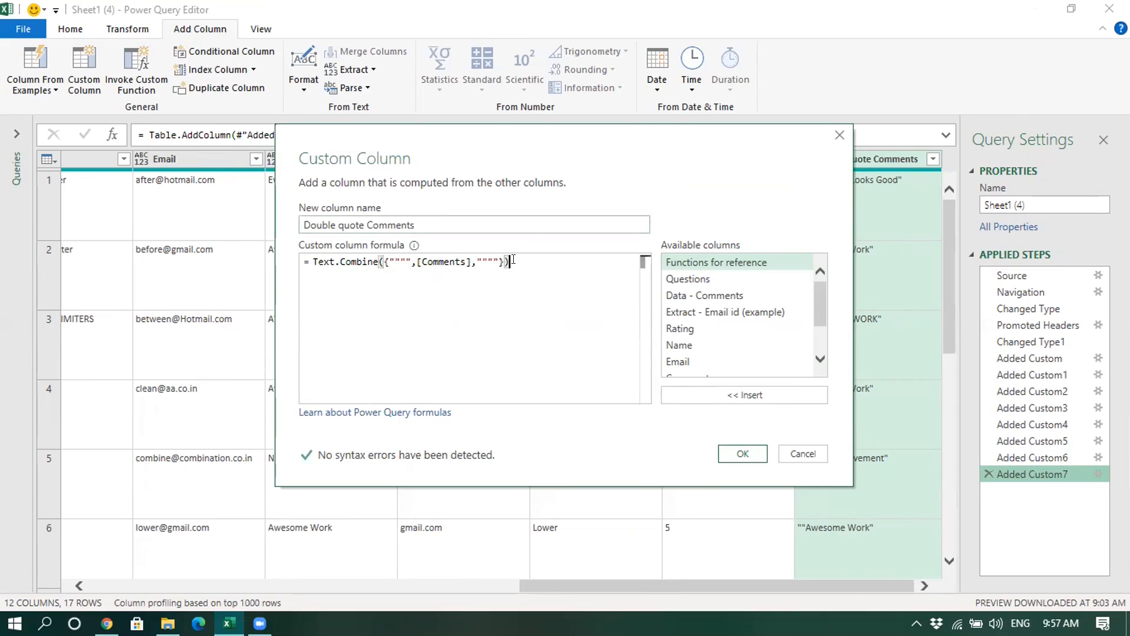
click(755, 450)
- Review the exercise questions against the extracted columns, from Rating through Double quote Comments
drag(642, 585, 224, 585)
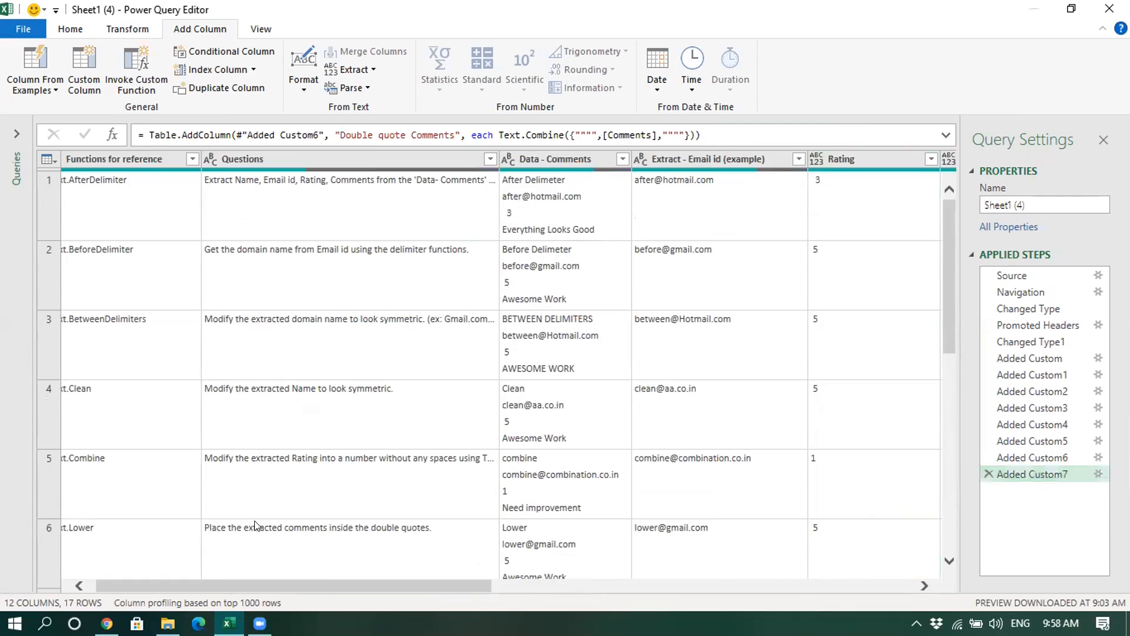
mouse_move(326, 583)
mouse_down()
mouse_move(372, 574)
mouse_move(320, 579)
mouse_up()
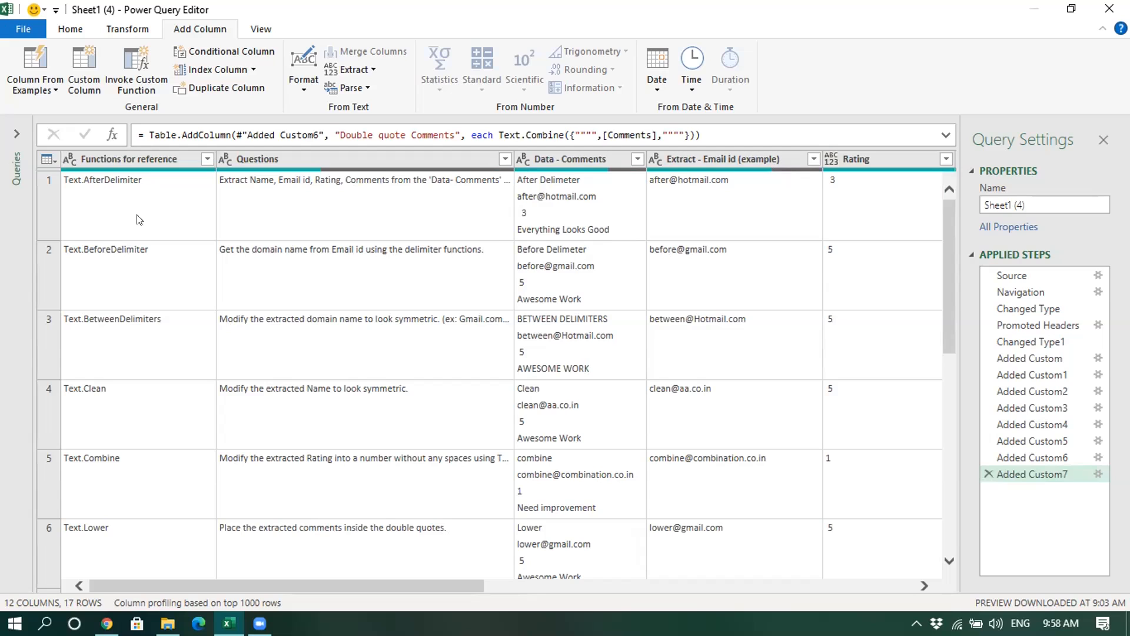
drag(337, 583, 749, 566)
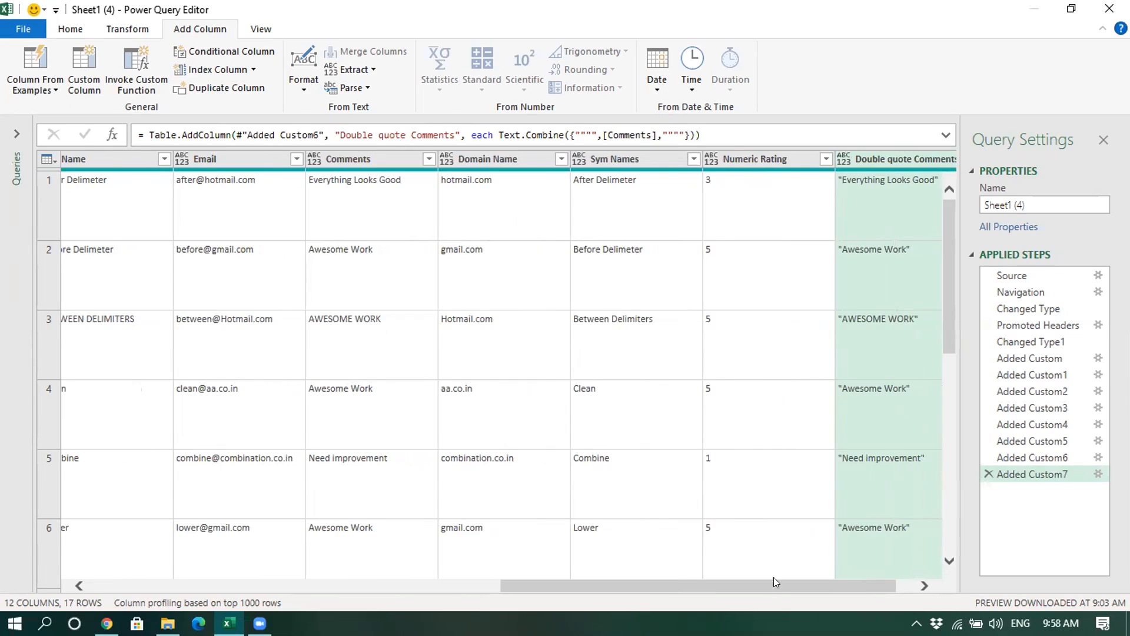
drag(774, 585, 812, 576)
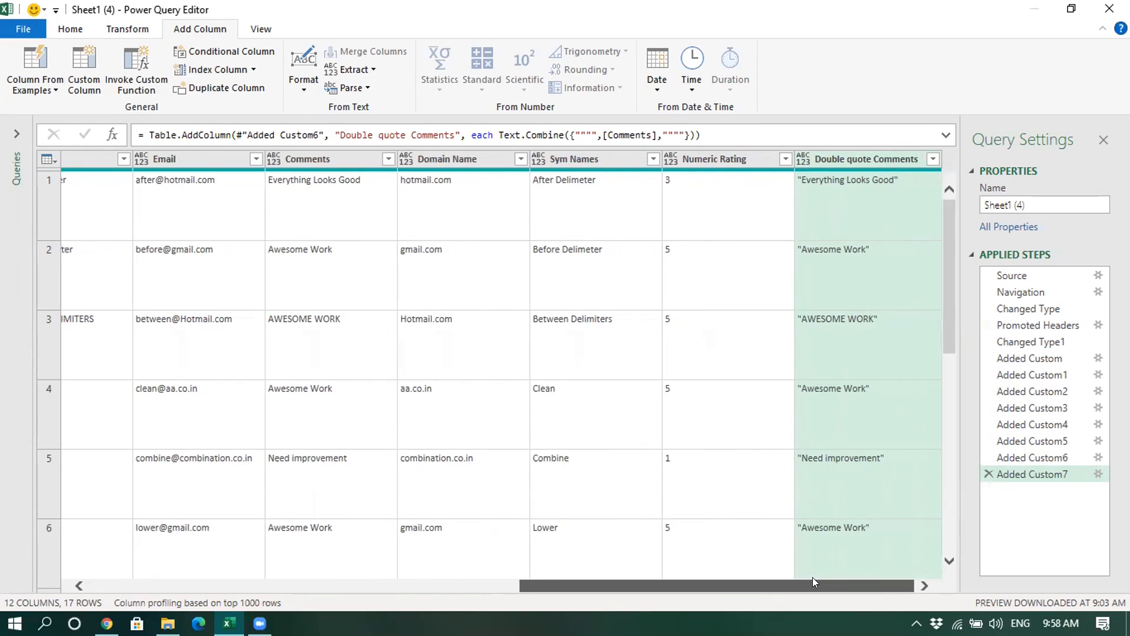
click(756, 251)
click(595, 272)
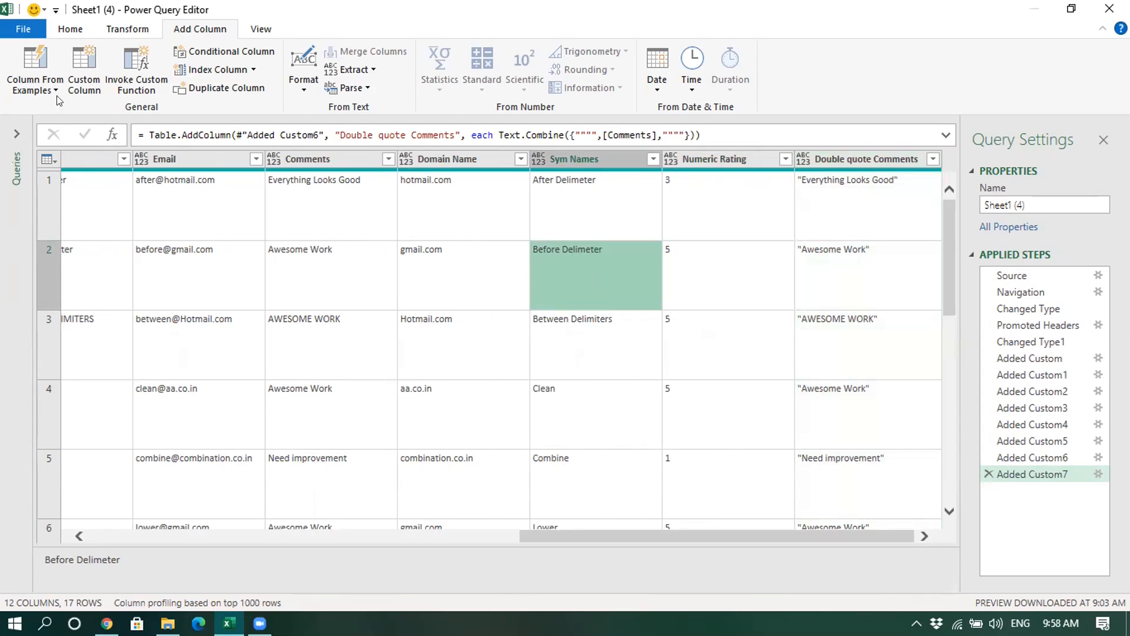
- Close the query editor and load the Sheet1 (4) query into the workbook
click(24, 28)
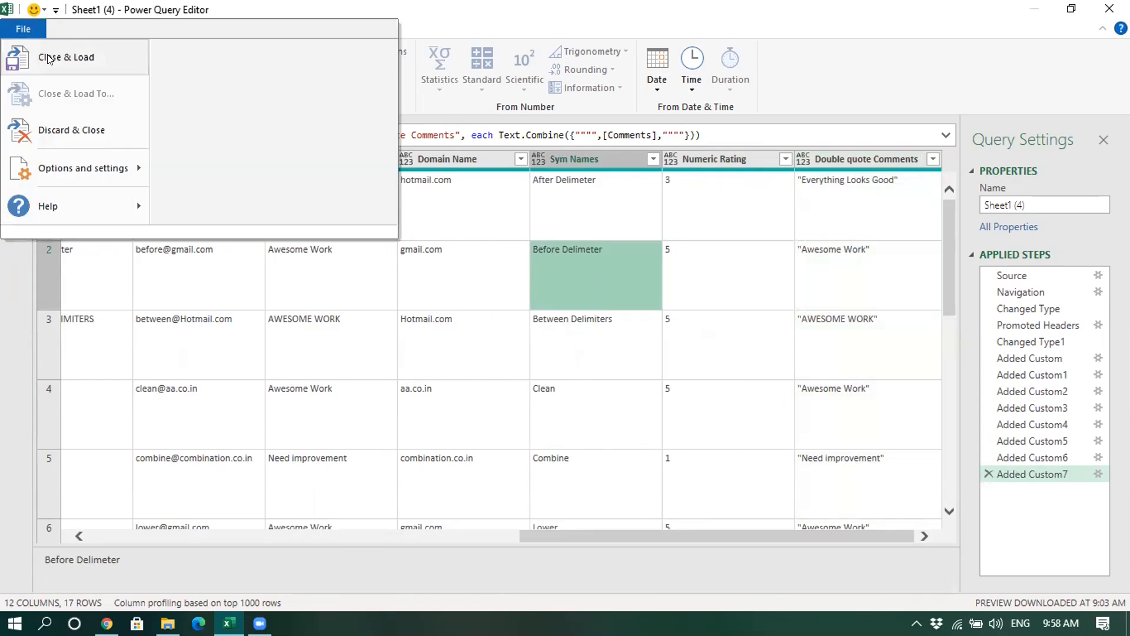